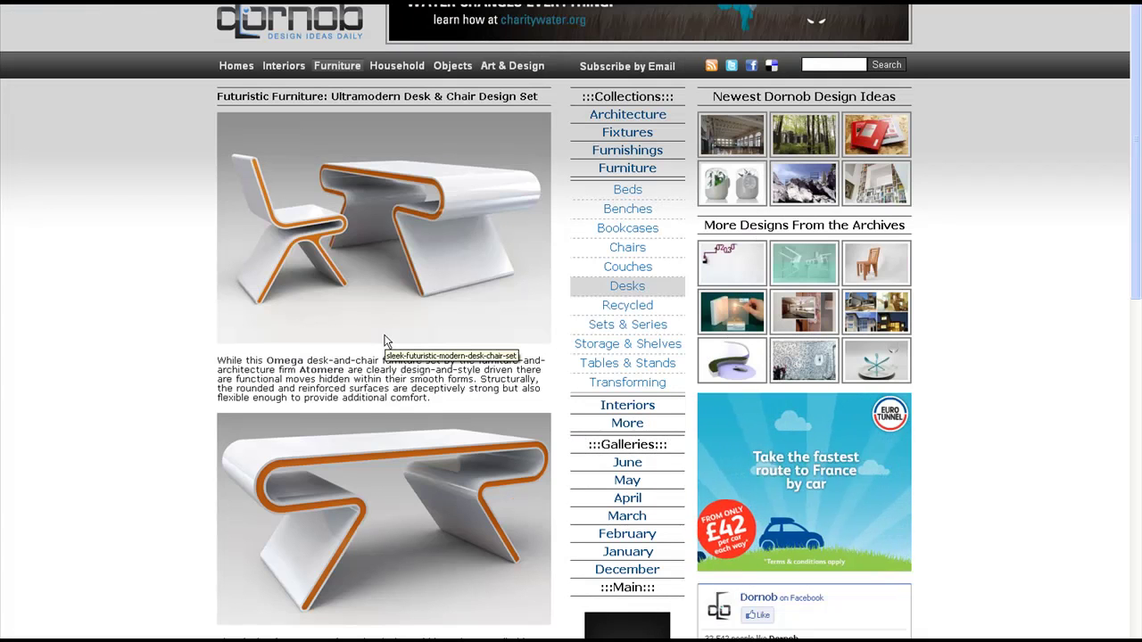
Examine the reference photos of the Omega desk-and-chair set, and inspect the finished chair model in 3ds Max from several angles.
{"action": "scroll", "coordinate": [398, 457], "scroll_direction": "down", "scroll_amount": 1}
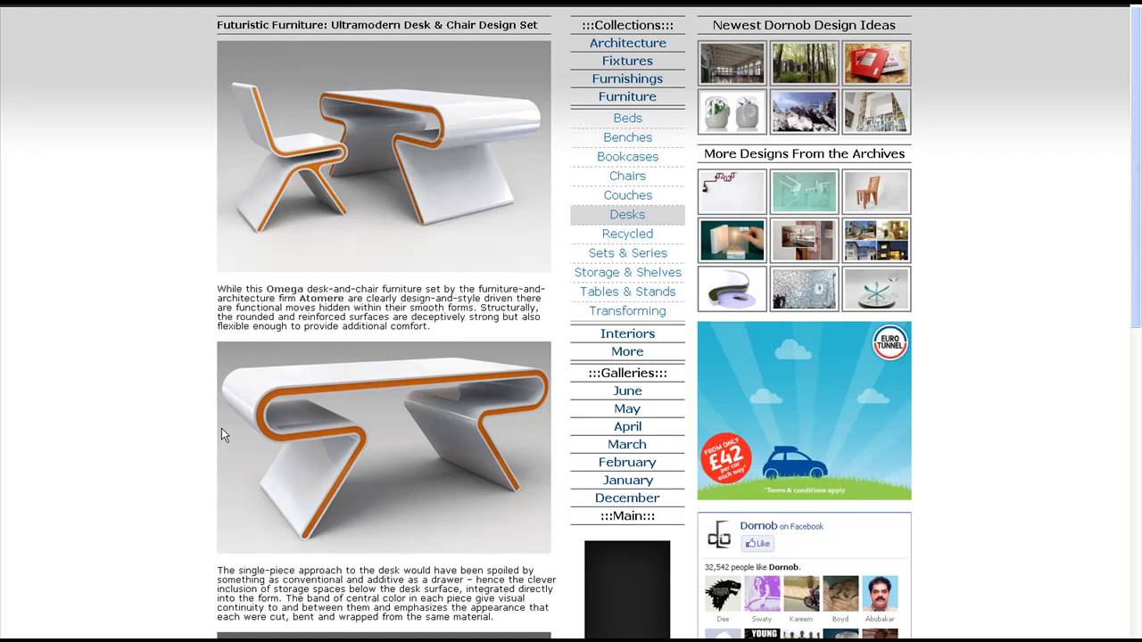
{"action": "scroll", "coordinate": [365, 464], "scroll_direction": "down", "scroll_amount": 3}
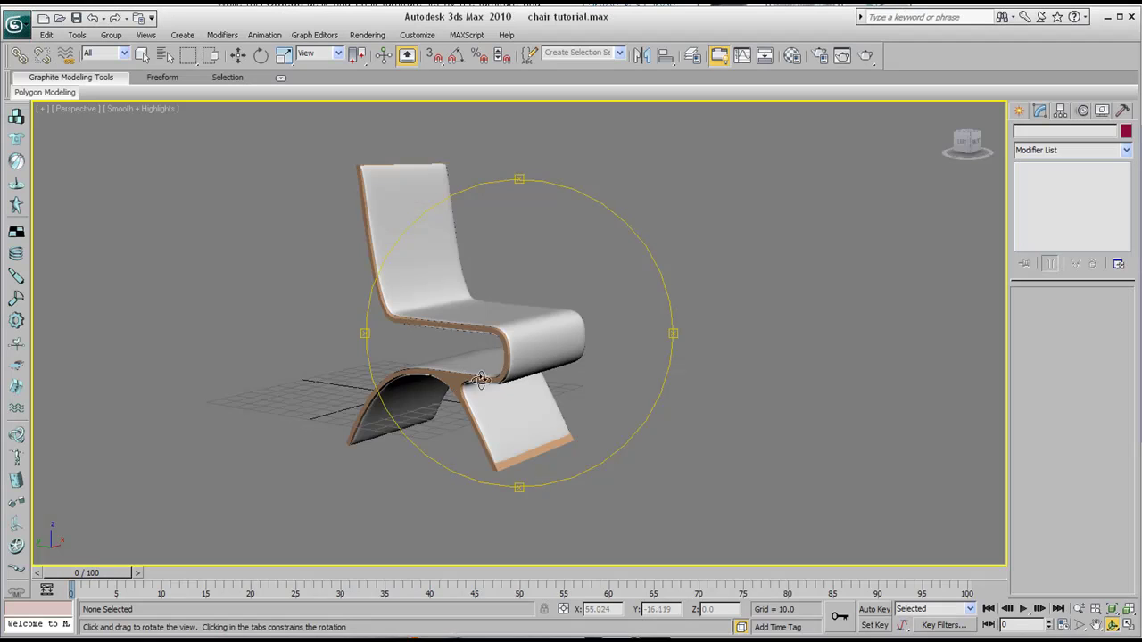
{"action": "left_click_drag", "start_coordinate": [480, 380], "coordinate": [546, 366]}
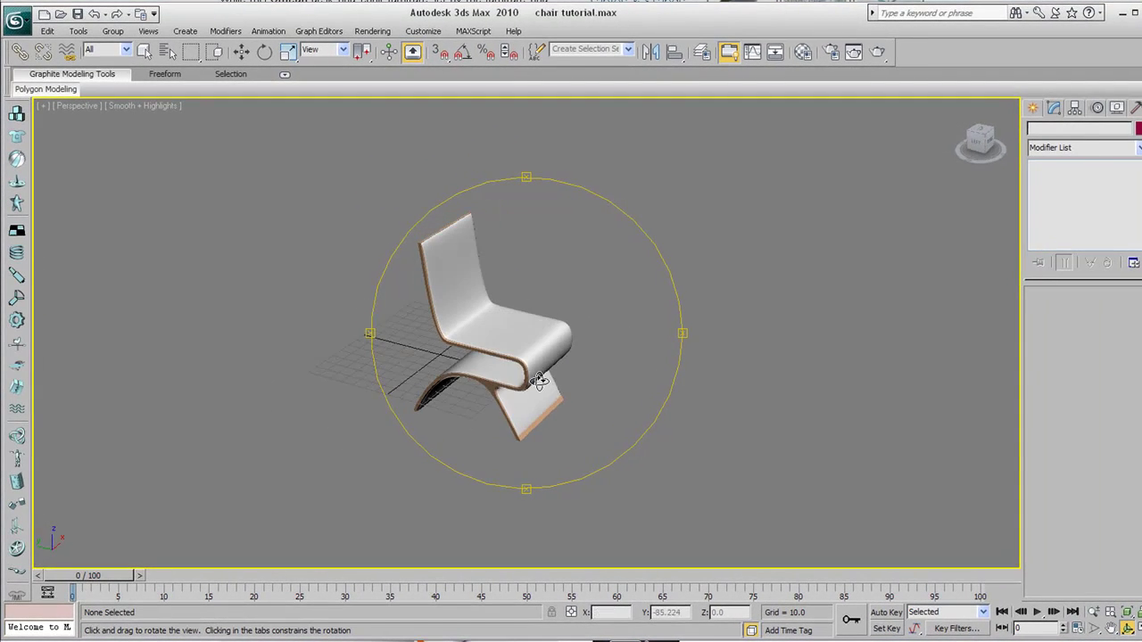
{"action": "scroll", "coordinate": [513, 384], "scroll_direction": "up", "scroll_amount": 3}
{"action": "scroll", "coordinate": [486, 388], "scroll_direction": "down", "scroll_amount": 3}
{"action": "scroll", "coordinate": [500, 379], "scroll_direction": "up", "scroll_amount": 2}
{"action": "left_click_drag", "start_coordinate": [538, 284], "coordinate": [265, 96]}
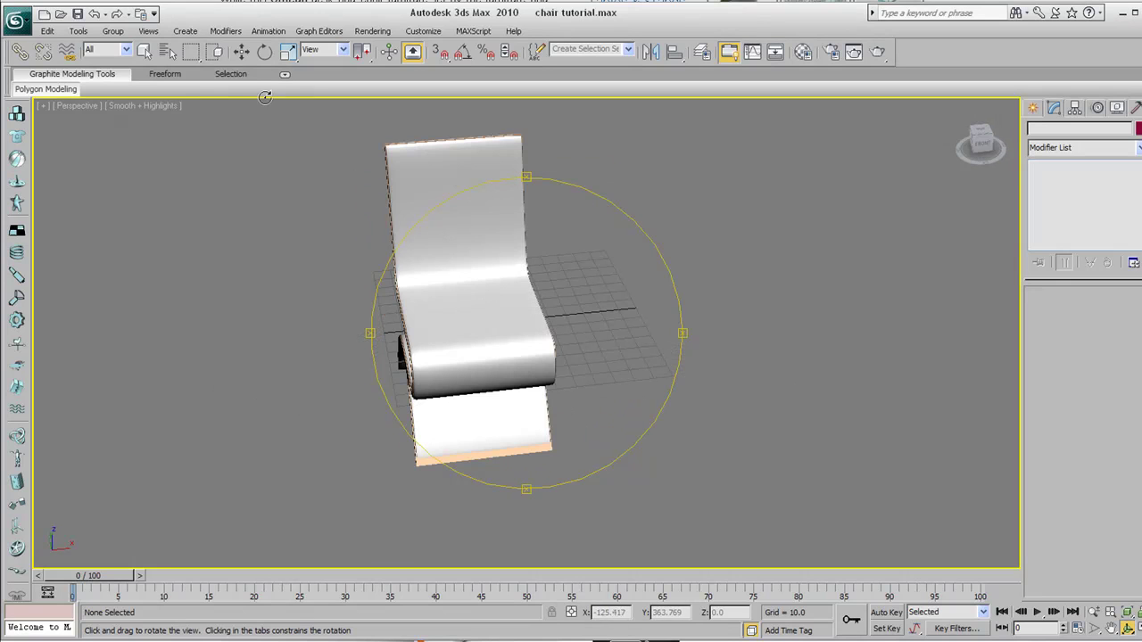
Select both objects of the finished chair and move them along the X axis, well clear of the grid.
{"action": "left_click", "coordinate": [242, 51]}
{"action": "scroll", "coordinate": [375, 276], "scroll_direction": "down", "scroll_amount": 4}
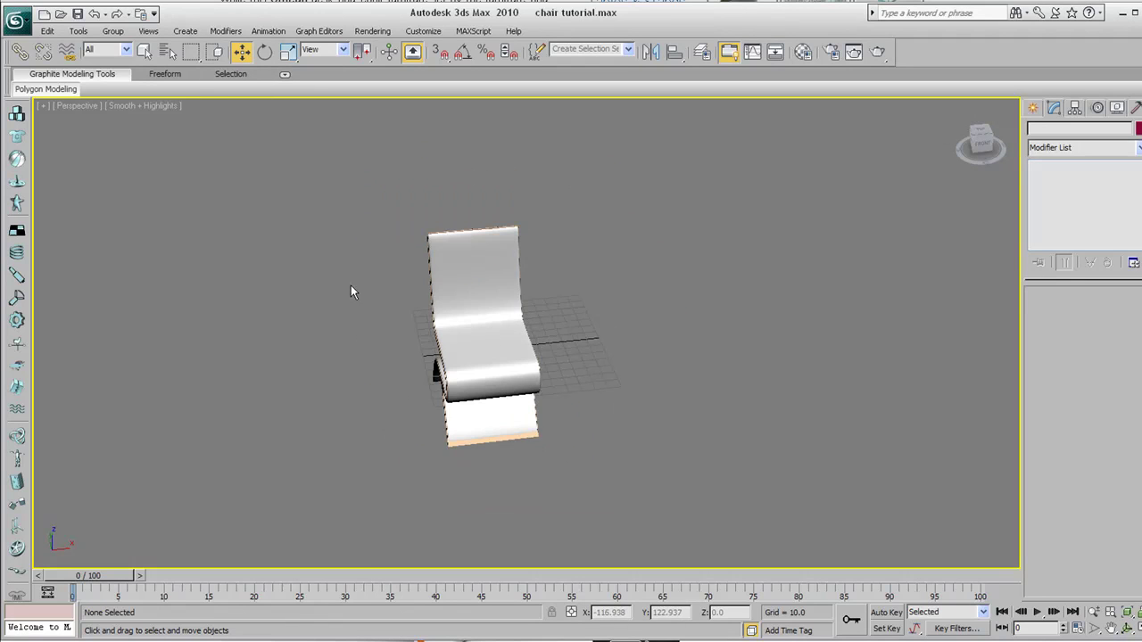
{"action": "left_click_drag", "start_coordinate": [392, 302], "coordinate": [602, 480]}
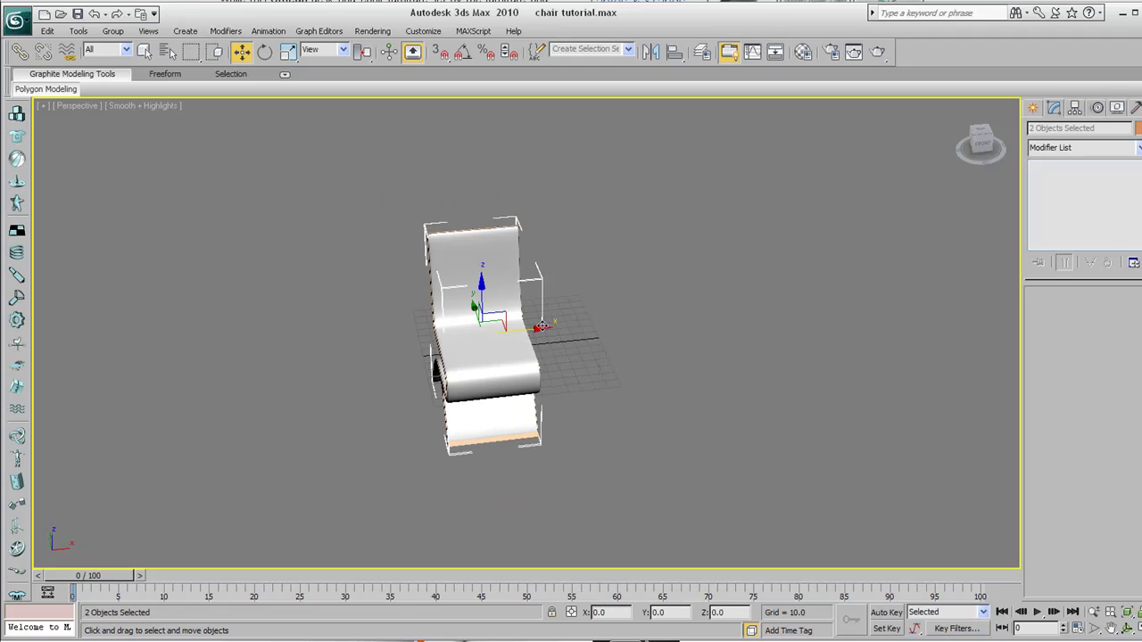
{"action": "left_click_drag", "start_coordinate": [542, 331], "coordinate": [294, 354]}
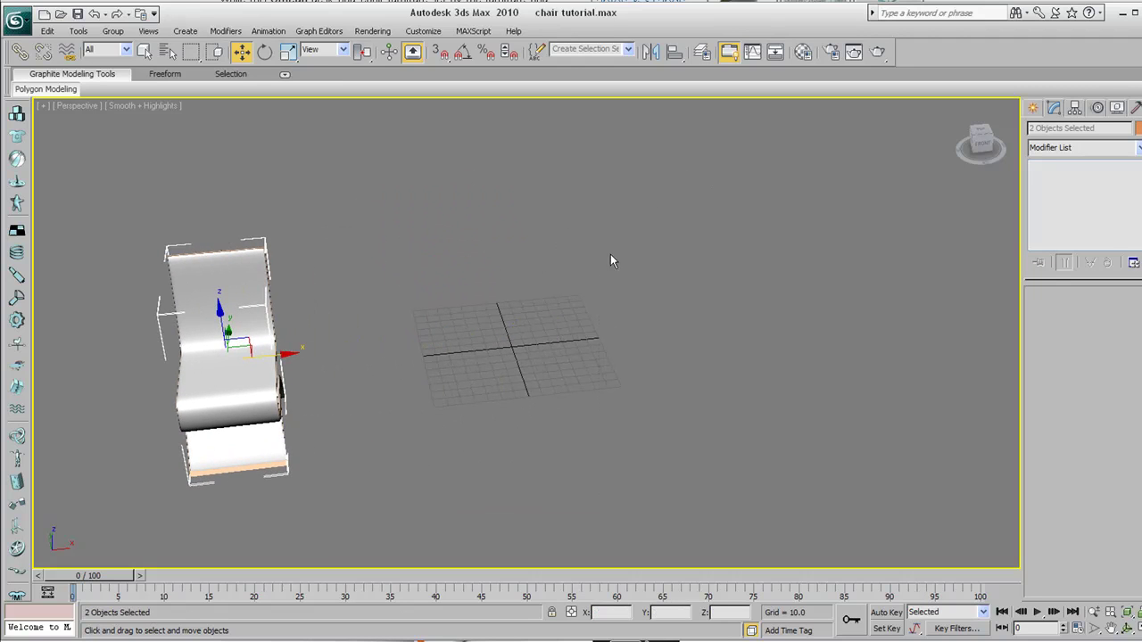
{"action": "middle_click_drag", "start_coordinate": [500, 344], "coordinate": [586, 346]}
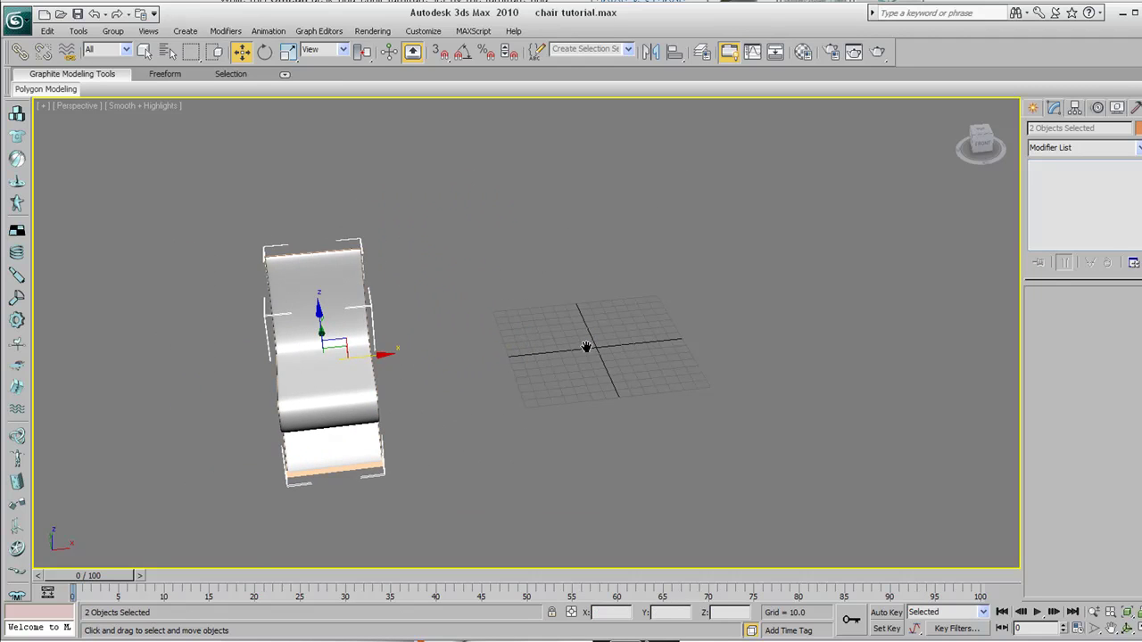
Create a new layer named Chair with the finished chair selected.
{"action": "left_click", "coordinate": [702, 52]}
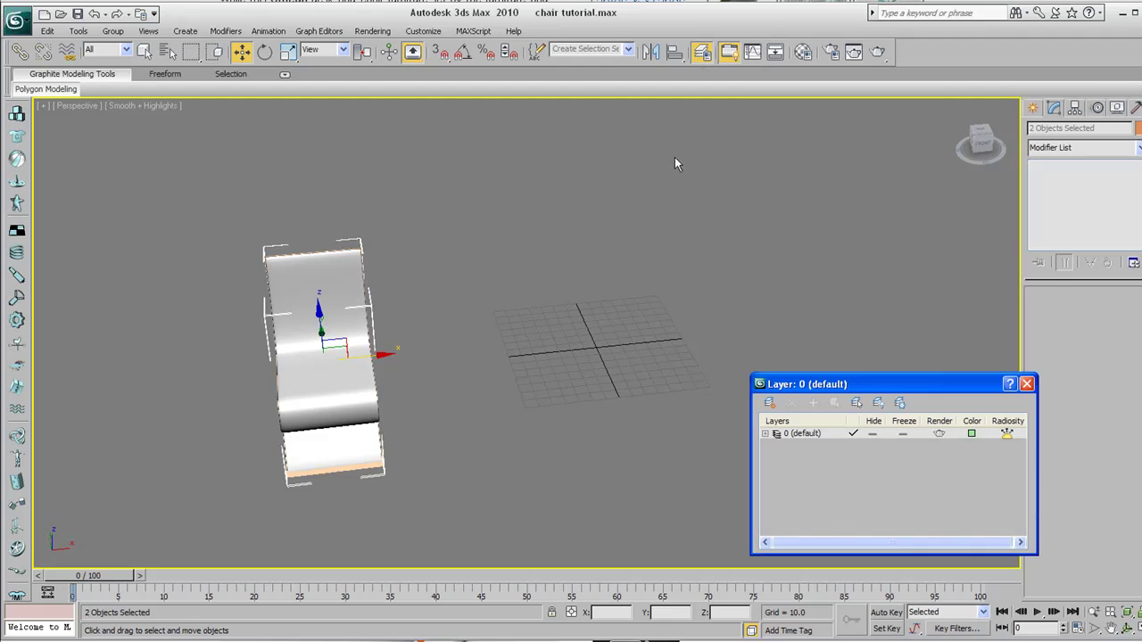
{"action": "left_click", "coordinate": [769, 402]}
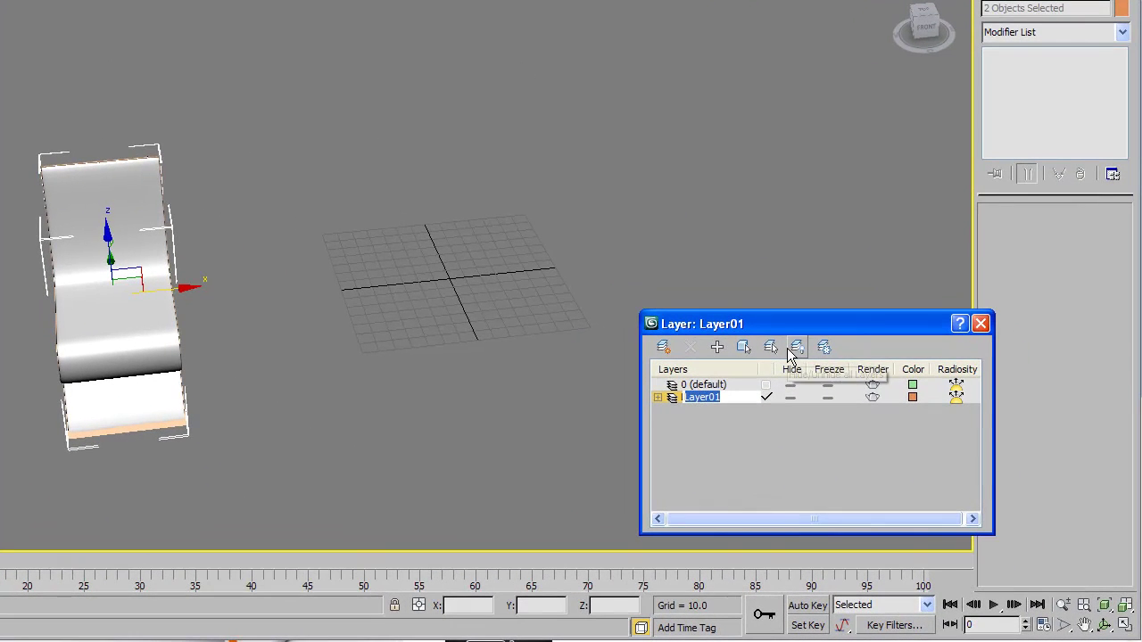
{"action": "type", "text": "Chair"}
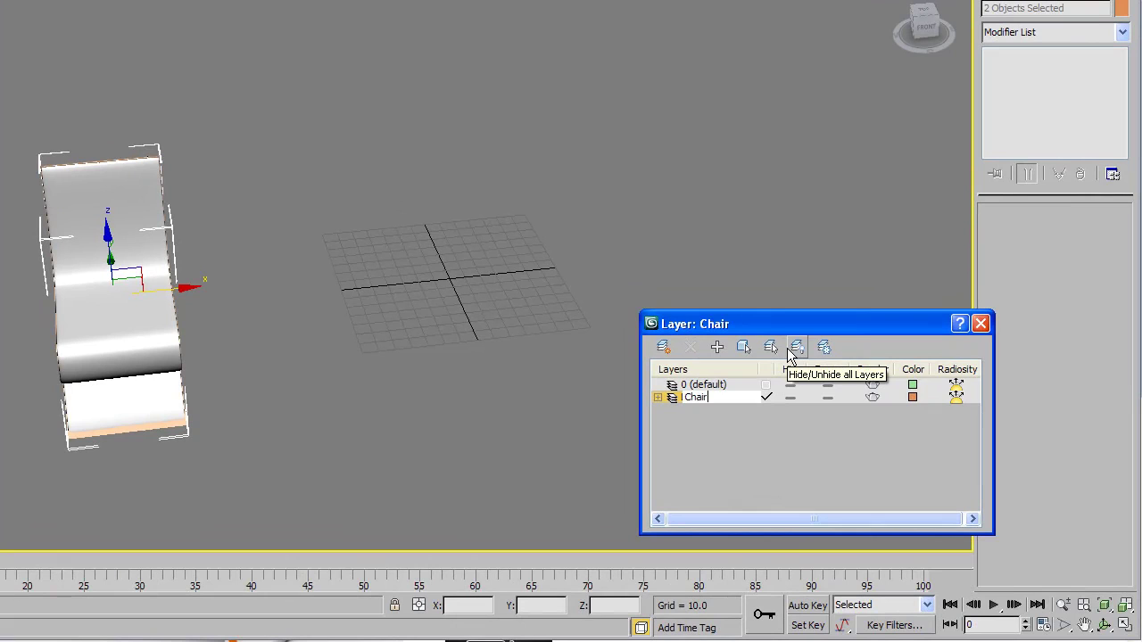
{"action": "key", "text": "Return"}
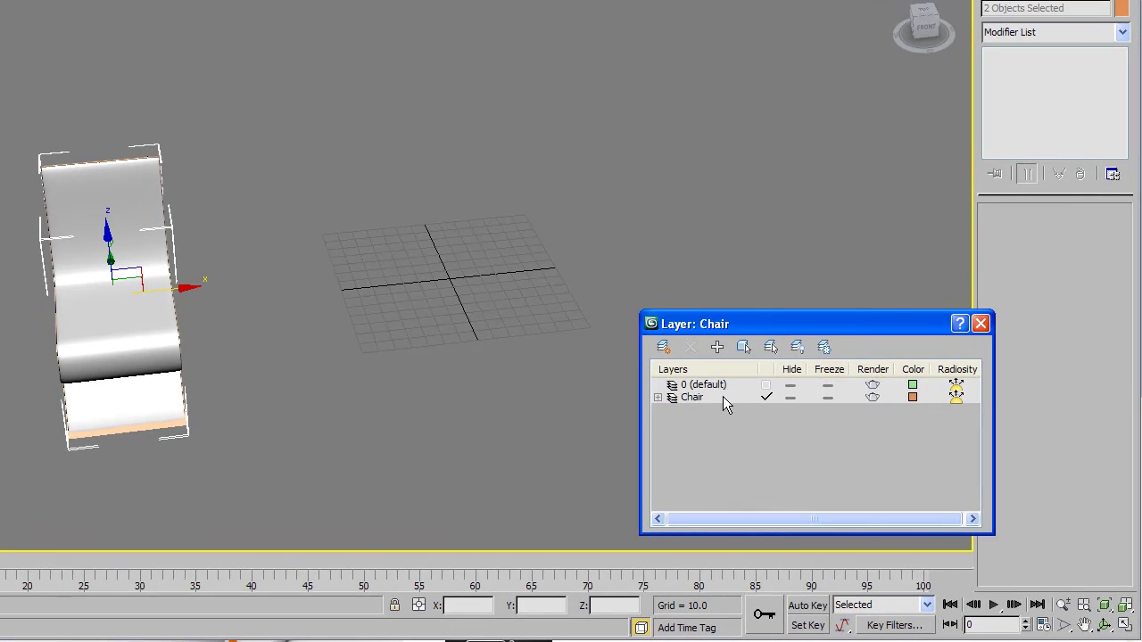
Add the selected chair objects to the Chair layer, hide that layer, and make layer 0 (default) current.
{"action": "left_click", "coordinate": [695, 398]}
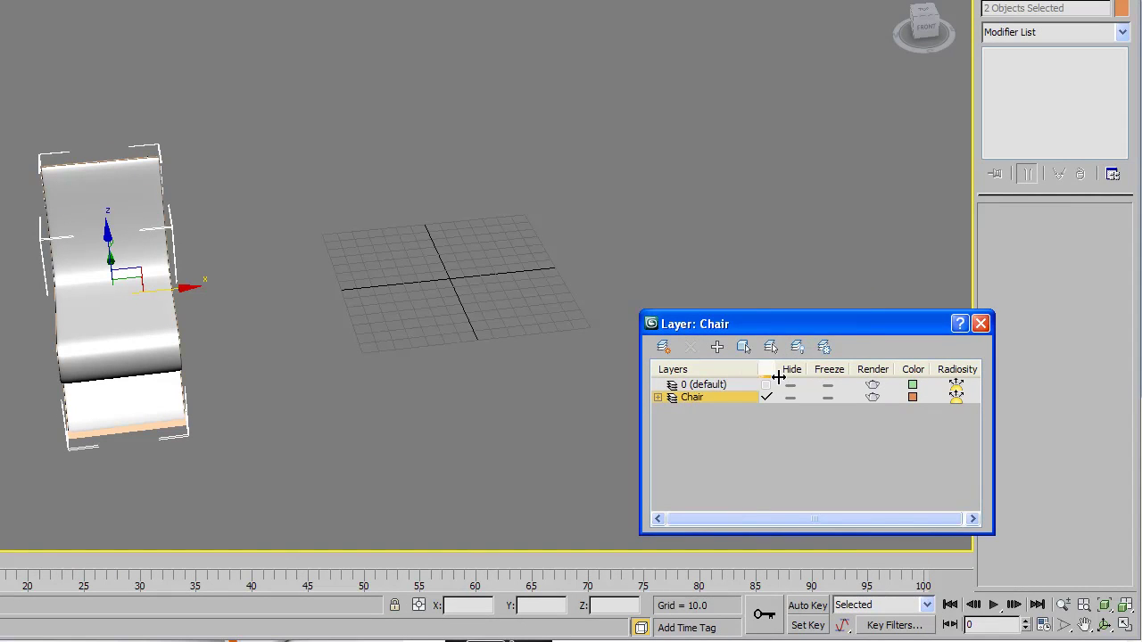
{"action": "left_click", "coordinate": [718, 348]}
{"action": "left_click", "coordinate": [789, 397]}
{"action": "left_click", "coordinate": [764, 385]}
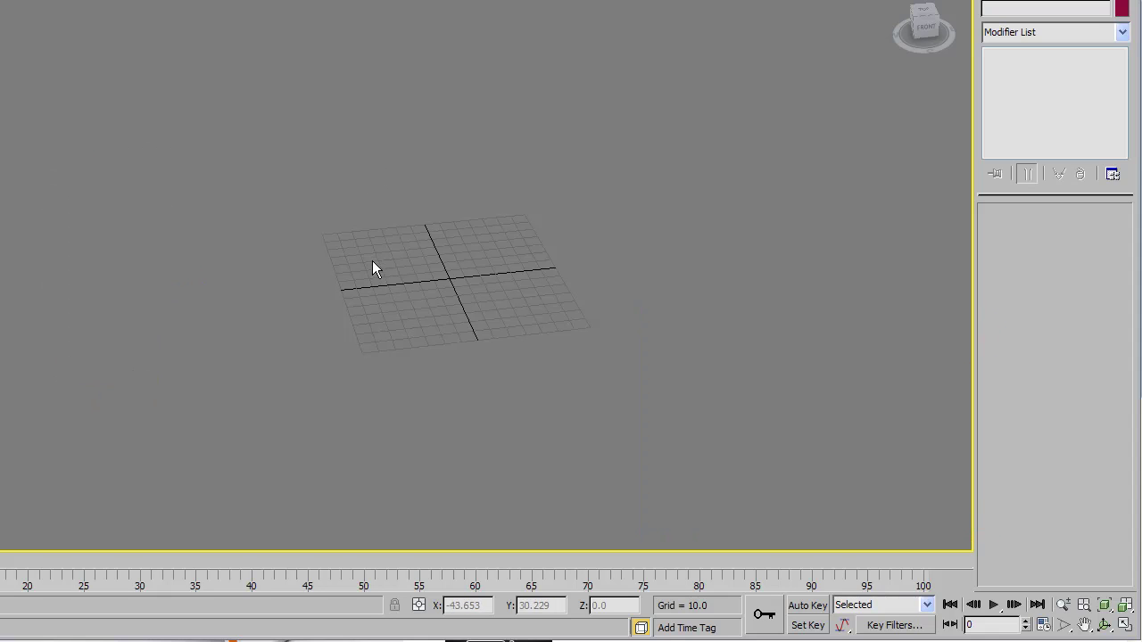
Start a Line spline in the Left viewport and maximize that viewport, leaving drawing room above the ground line.
{"action": "middle_click_drag", "start_coordinate": [437, 233], "coordinate": [364, 256]}
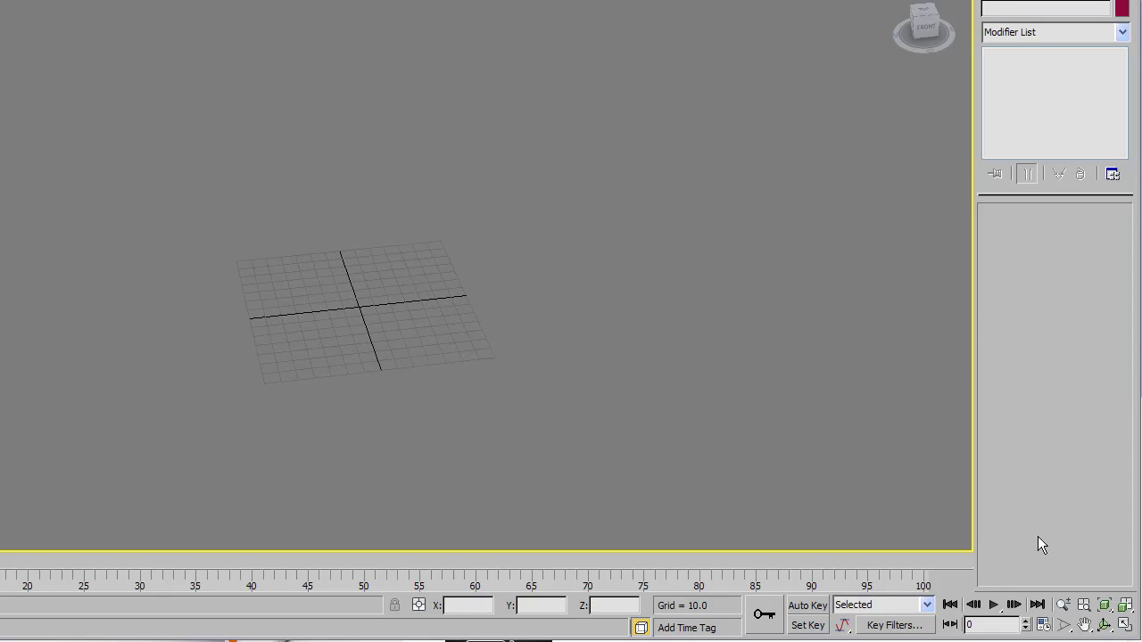
{"action": "left_click", "coordinate": [1122, 625]}
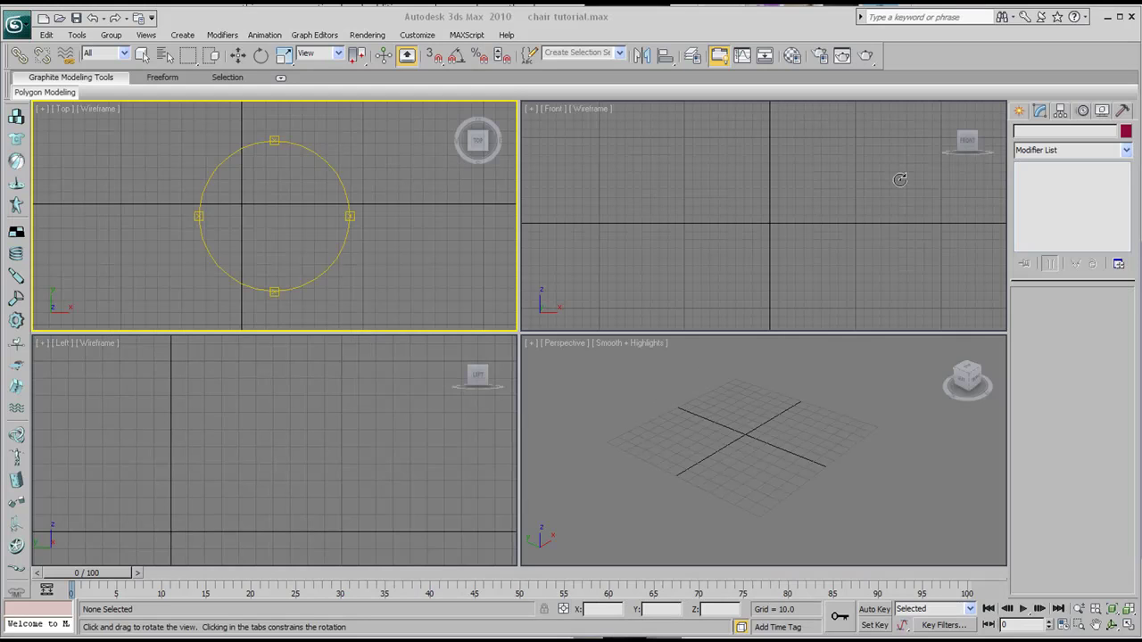
{"action": "left_click", "coordinate": [1019, 112]}
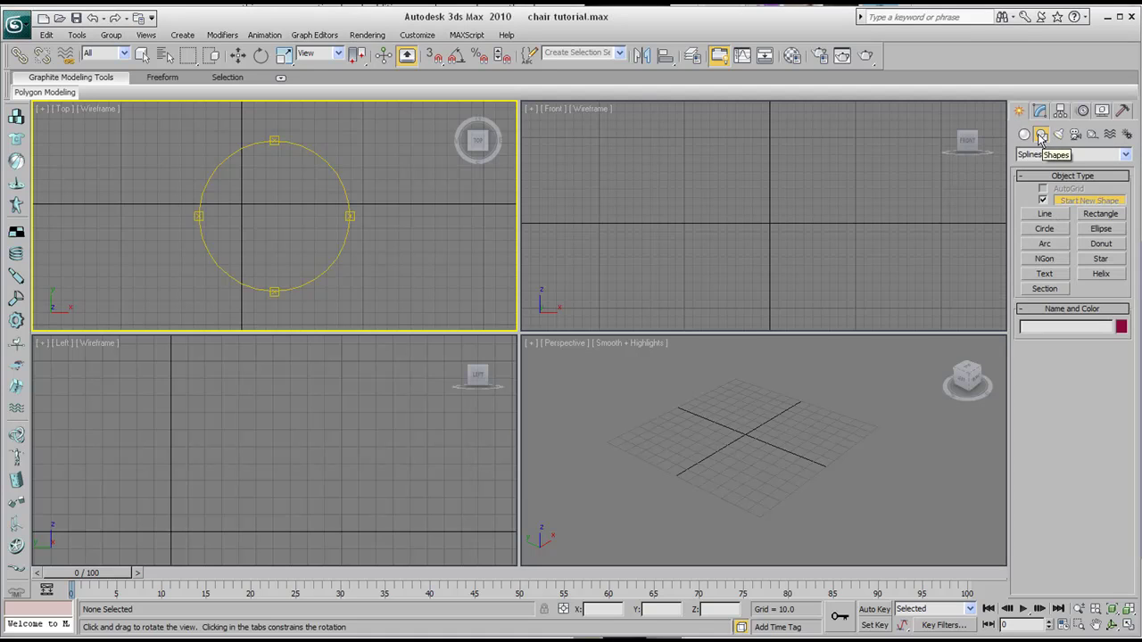
{"action": "left_click", "coordinate": [1046, 215]}
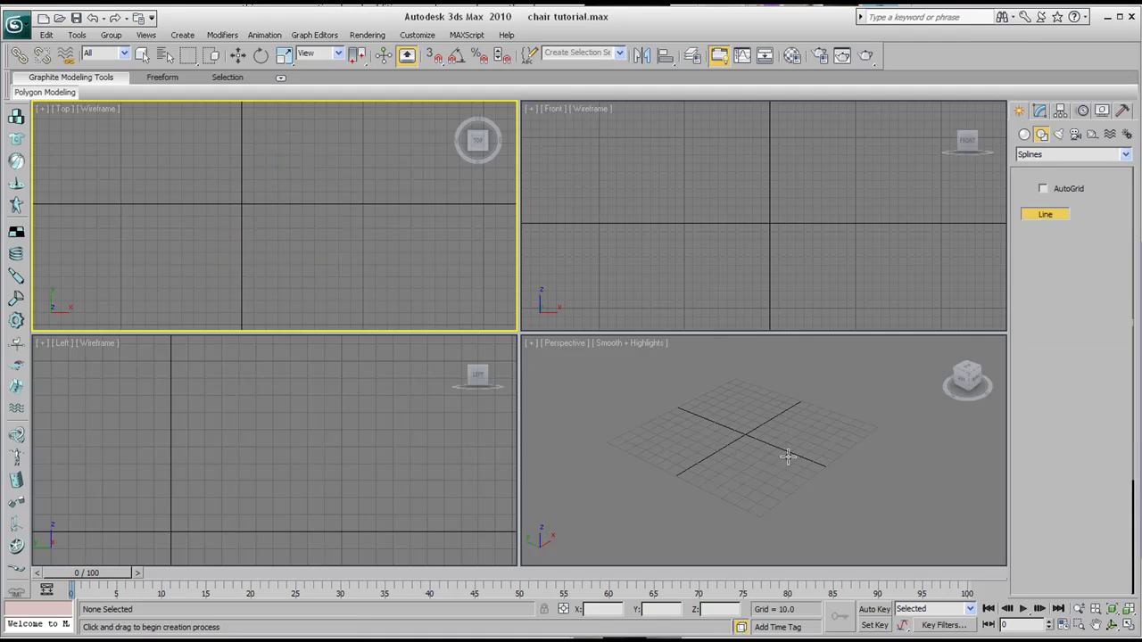
{"action": "right_click", "coordinate": [149, 405]}
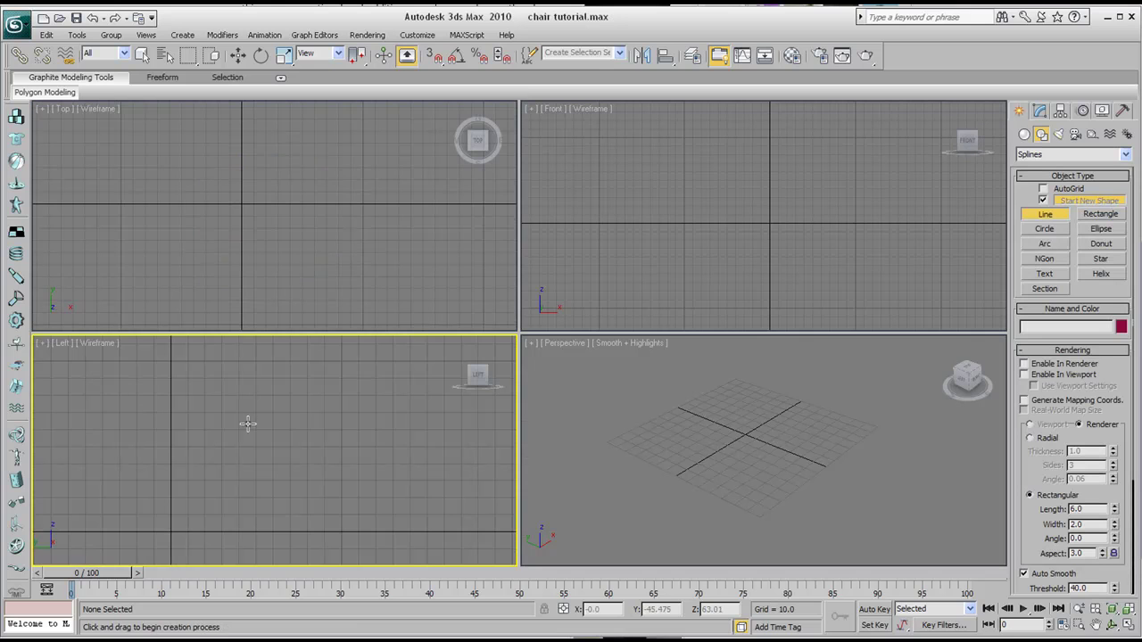
{"action": "left_click", "coordinate": [1128, 624]}
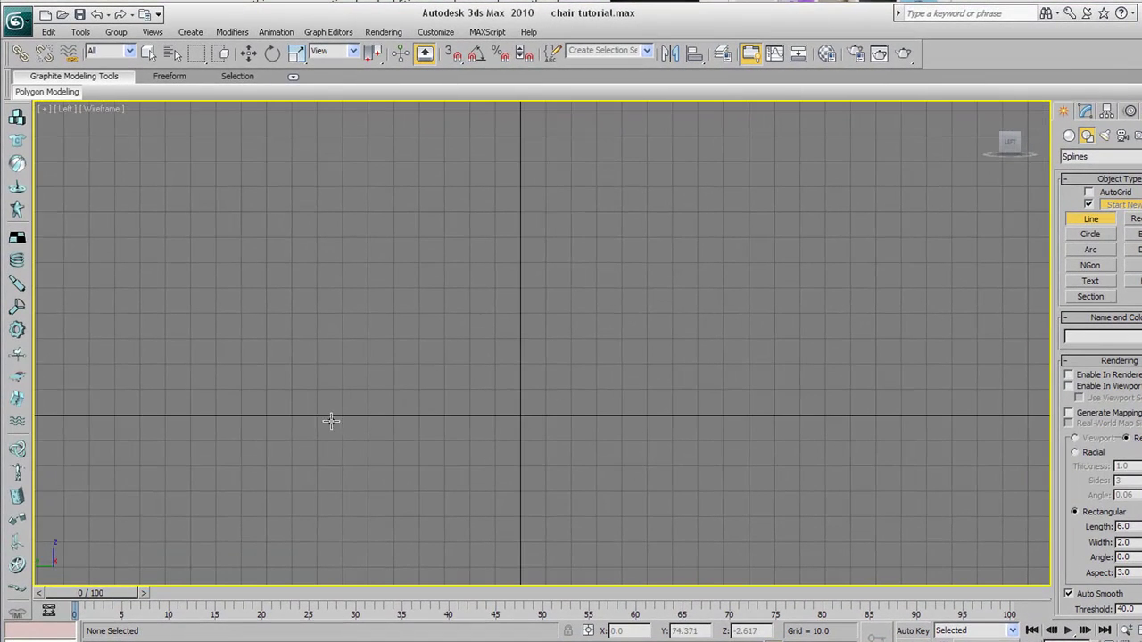
{"action": "middle_click_drag", "start_coordinate": [538, 378], "coordinate": [542, 463]}
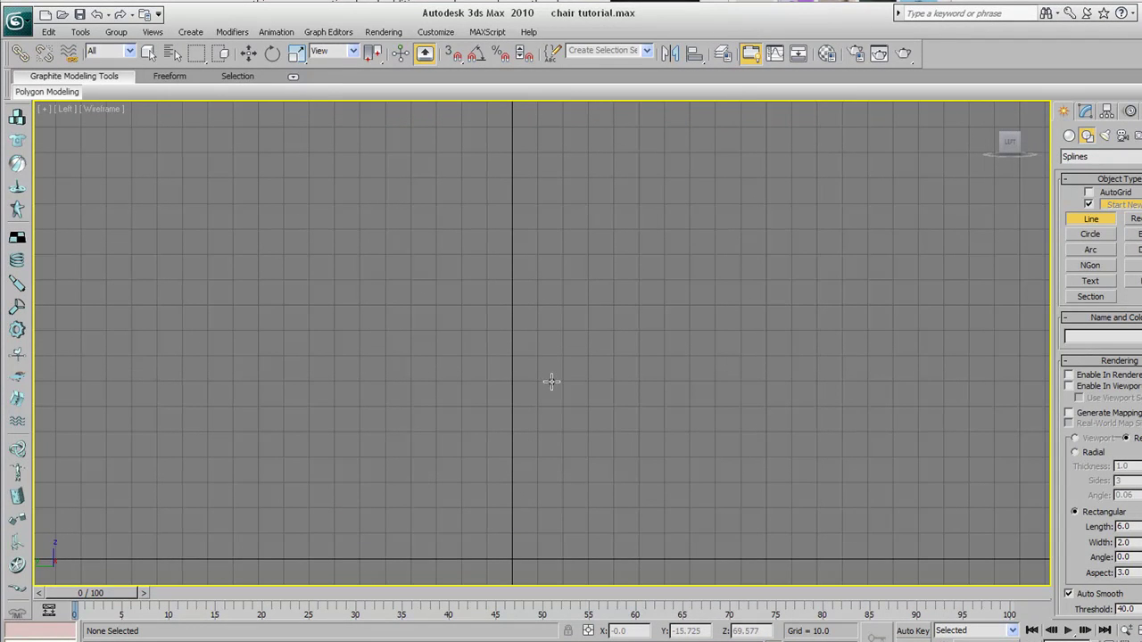
{"action": "mouse_move", "coordinate": [527, 407]}
{"action": "middle_mouse_down"}
{"action": "mouse_move", "coordinate": [541, 306]}
{"action": "mouse_move", "coordinate": [554, 302]}
{"action": "mouse_move", "coordinate": [520, 390]}
{"action": "middle_mouse_up"}
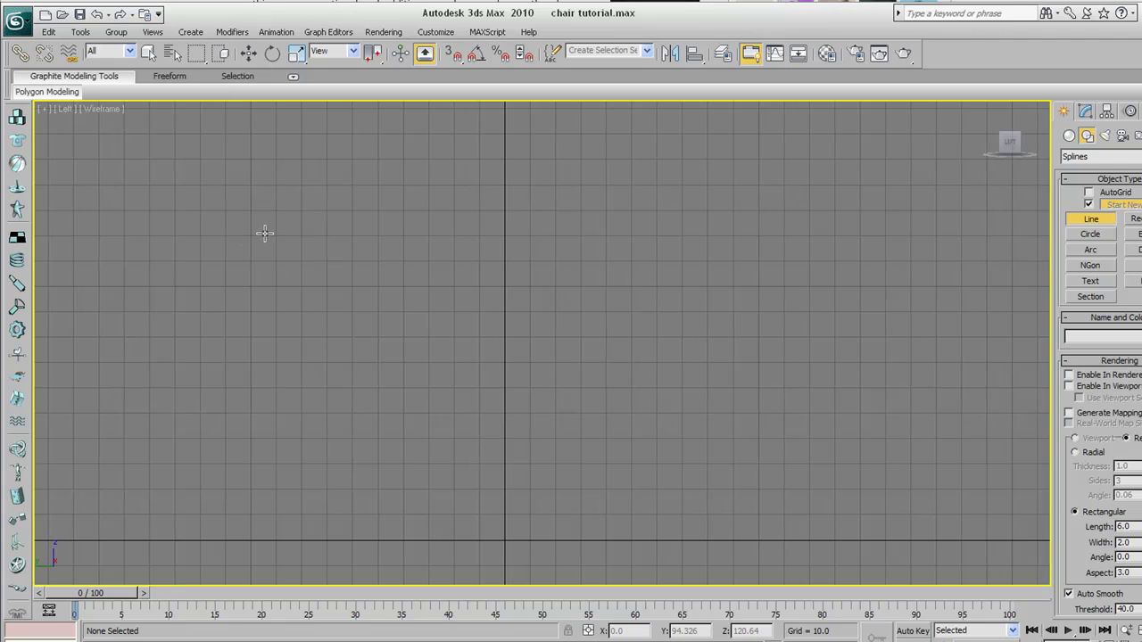
With snapping on, draw the backrest and seat profile, curving at Y 80, Z 60 and rounding the seat front at Y 20, Z 50.
{"action": "key", "text": "s"}
{"action": "left_click", "coordinate": [250, 211]}
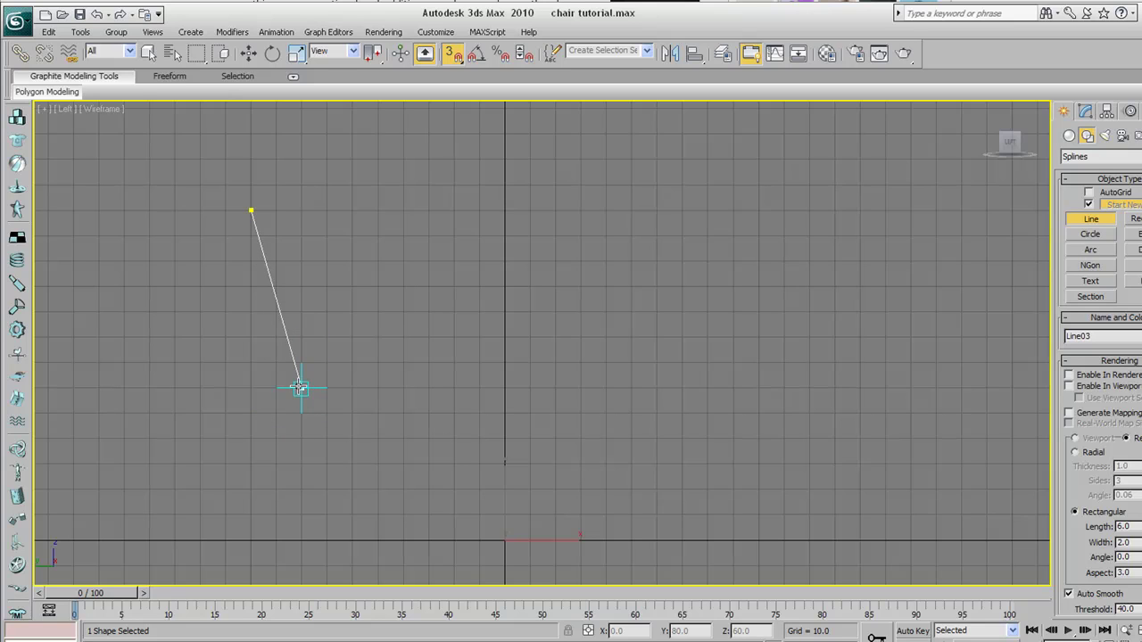
{"action": "mouse_move", "coordinate": [301, 387]}
{"action": "left_mouse_down"}
{"action": "mouse_move", "coordinate": [320, 384]}
{"action": "mouse_move", "coordinate": [301, 387]}
{"action": "mouse_move", "coordinate": [276, 336]}
{"action": "mouse_move", "coordinate": [323, 387]}
{"action": "left_mouse_up"}
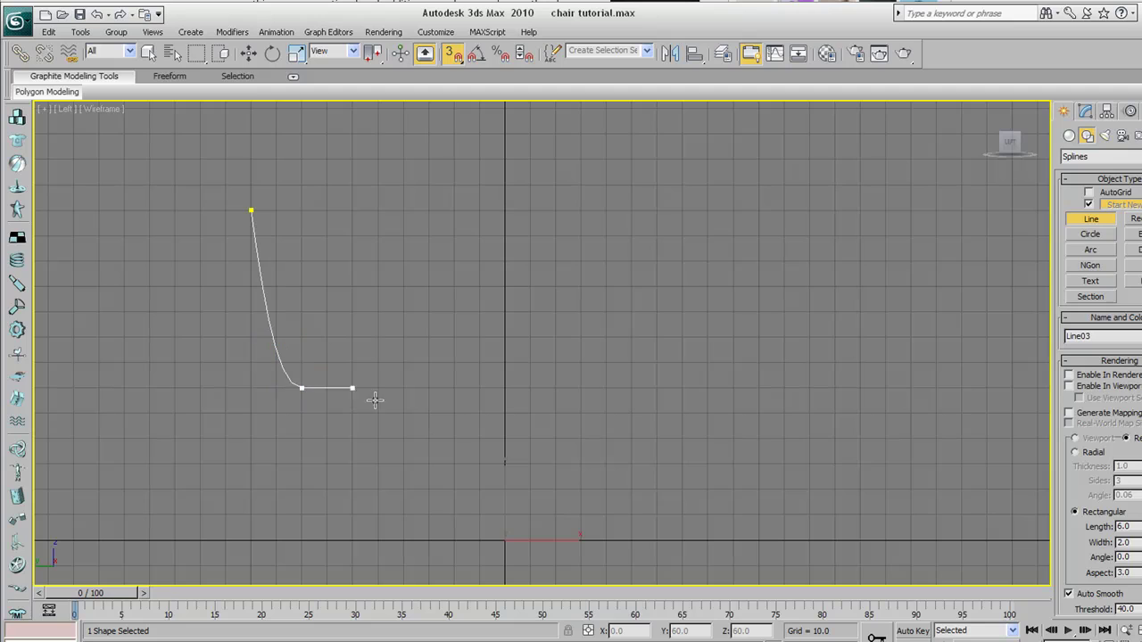
{"action": "left_click", "coordinate": [429, 387]}
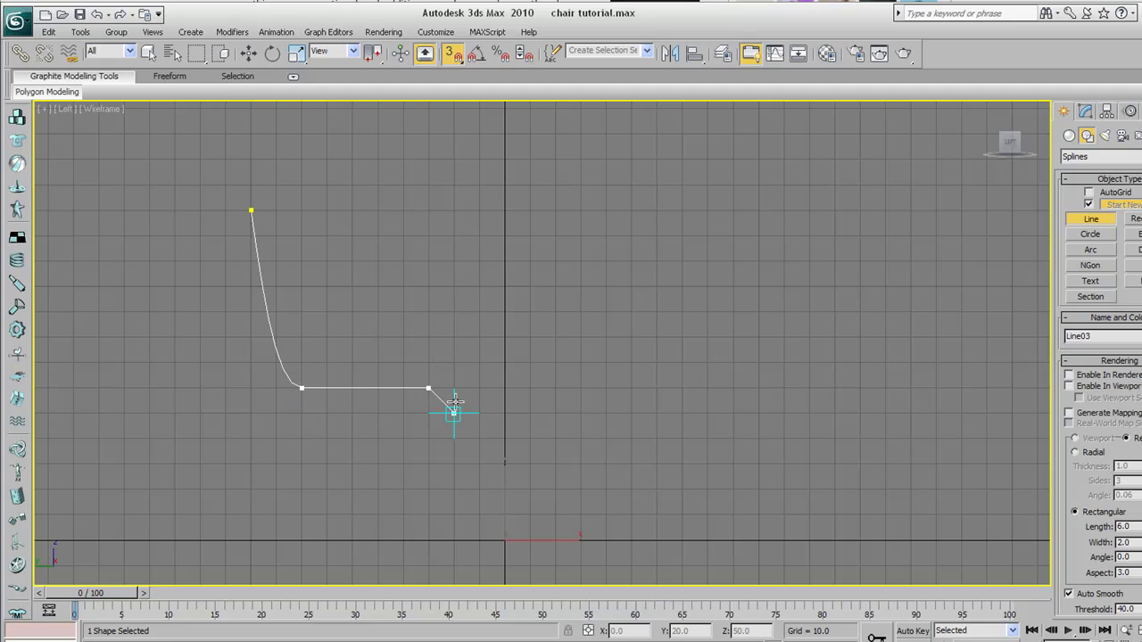
{"action": "left_click_drag", "start_coordinate": [453, 414], "coordinate": [454, 437]}
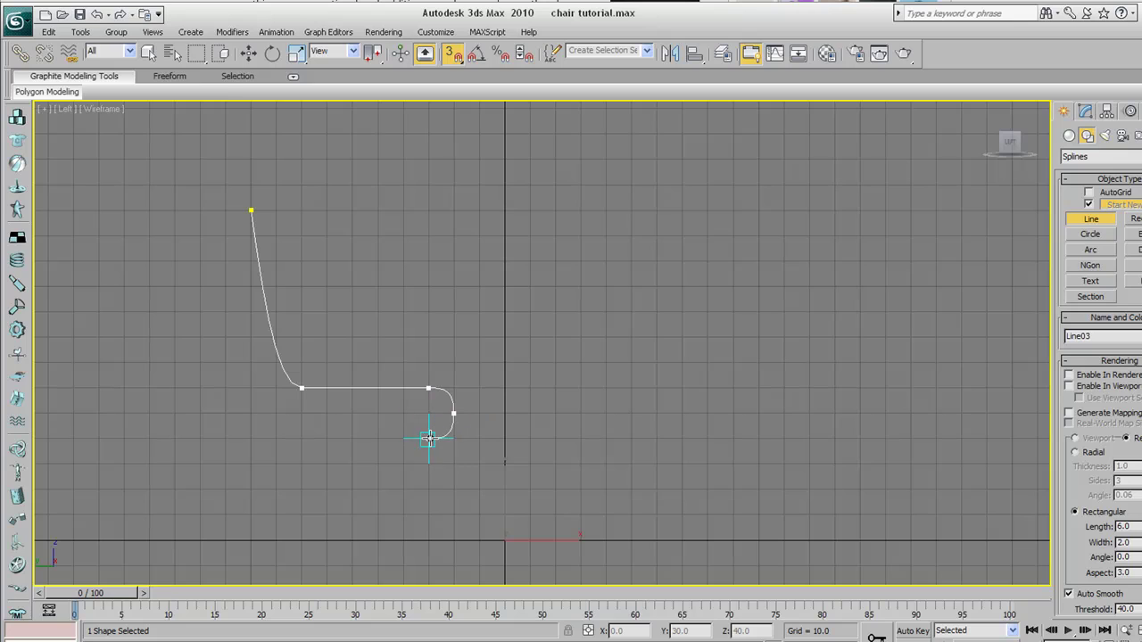
Continue the profile through Y 30, Z 40 and Y 70, Z 40, curve the leg through Y 90, Z 20, and end at Y 100, Z 0.
{"action": "left_click", "coordinate": [429, 438]}
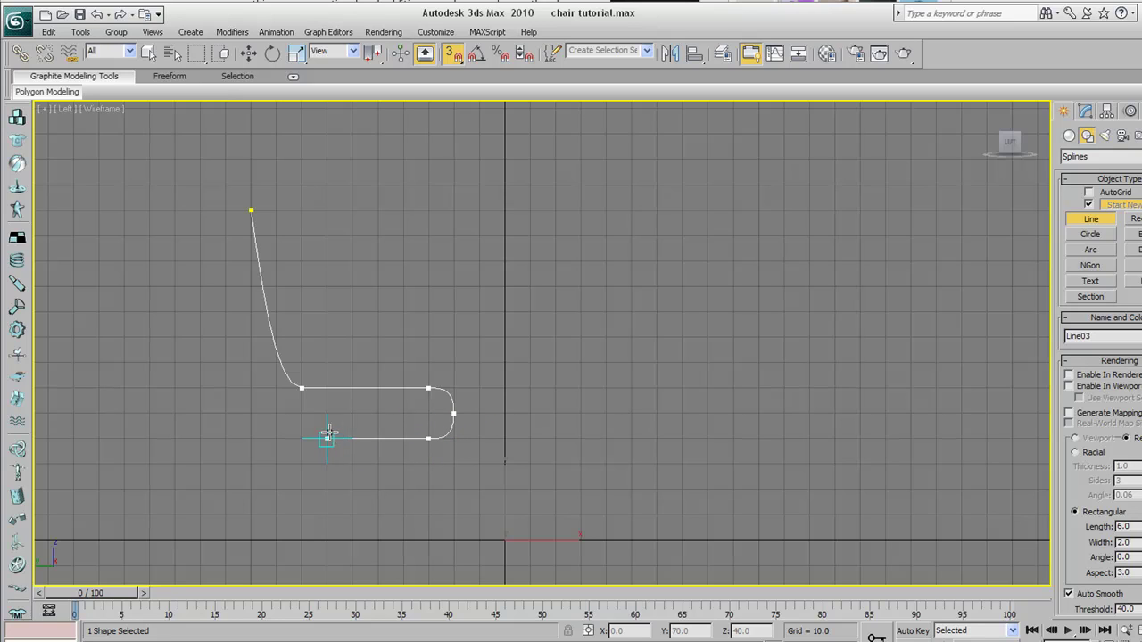
{"action": "left_click", "coordinate": [327, 438]}
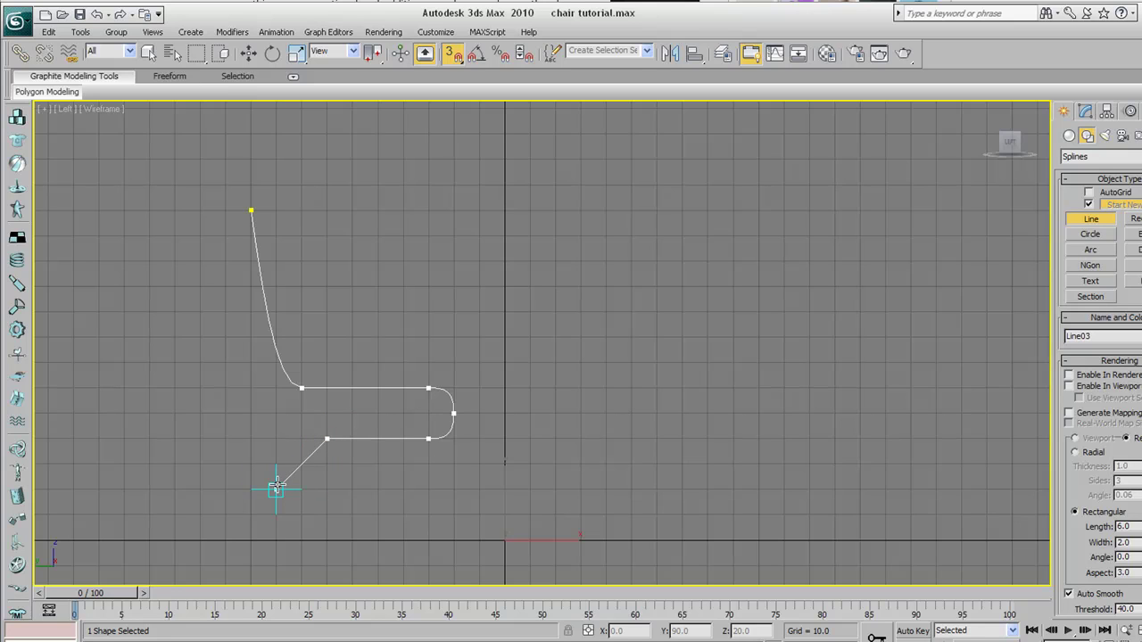
{"action": "left_click_drag", "start_coordinate": [276, 490], "coordinate": [257, 530]}
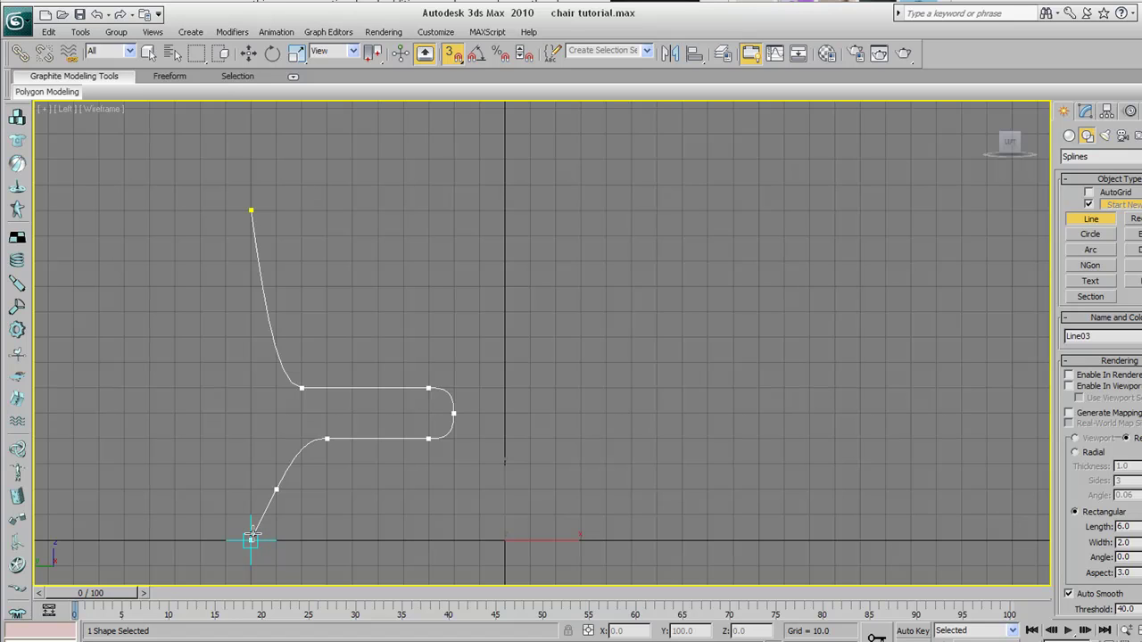
{"action": "left_click", "coordinate": [251, 539]}
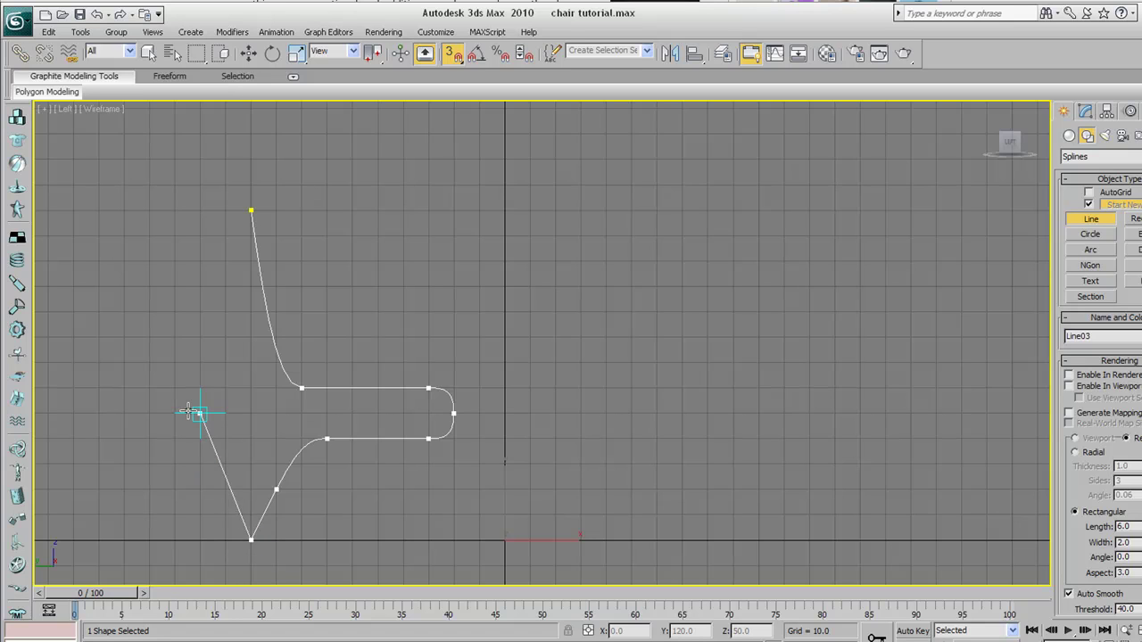
{"action": "right_click", "coordinate": [187, 410]}
{"action": "middle_click_drag", "start_coordinate": [282, 370], "coordinate": [286, 322]}
{"action": "scroll", "coordinate": [249, 296], "scroll_direction": "up", "scroll_amount": 2}
{"action": "scroll", "coordinate": [287, 308], "scroll_direction": "down", "scroll_amount": 1}
{"action": "scroll", "coordinate": [287, 309], "scroll_direction": "up", "scroll_amount": 1}
{"action": "scroll", "coordinate": [286, 322], "scroll_direction": "down", "scroll_amount": 2}
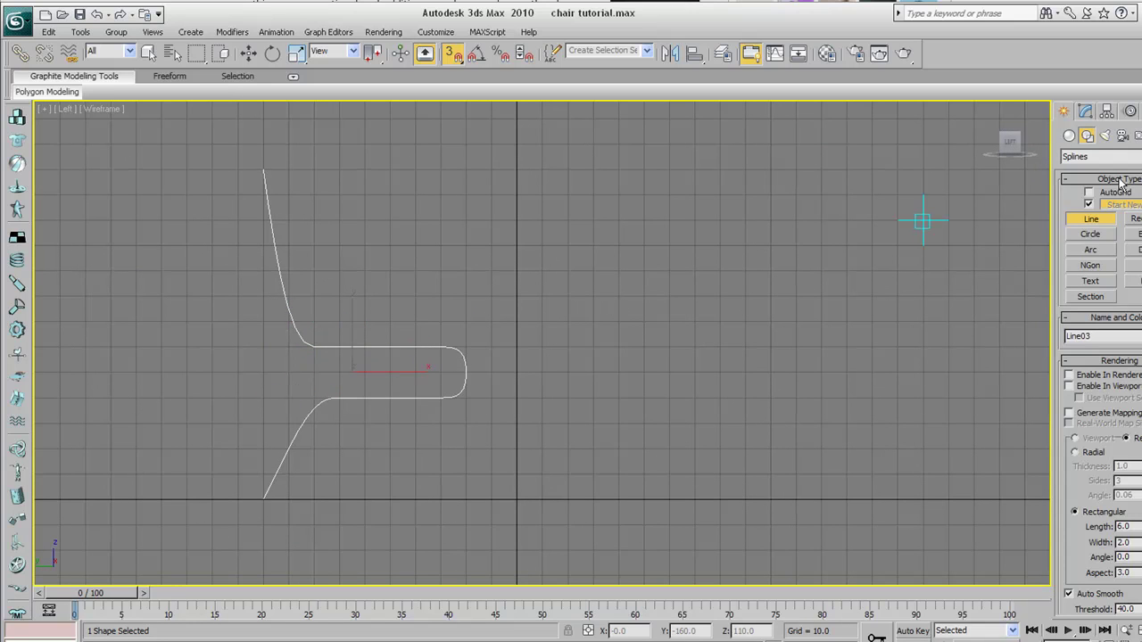
Edit the profile line at vertex level with snapping off and lower the backrest's top vertex by about 10 units.
{"action": "left_click_drag", "start_coordinate": [1081, 417], "coordinate": [1106, 411]}
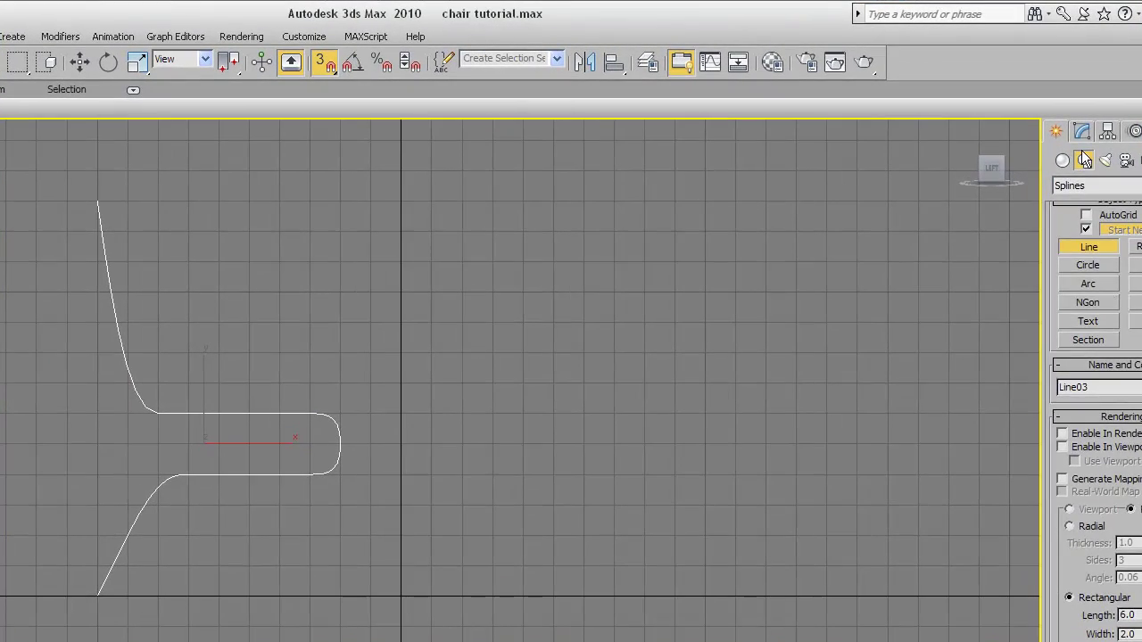
{"action": "left_click", "coordinate": [1082, 131]}
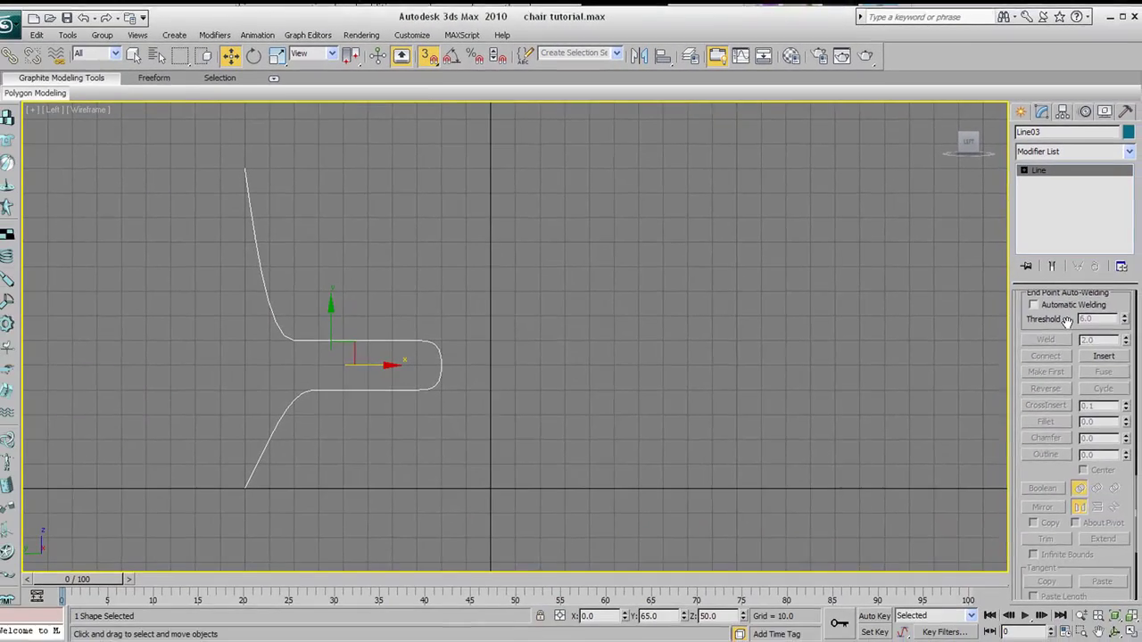
{"action": "scroll", "coordinate": [1111, 438], "scroll_direction": "up", "scroll_amount": 5}
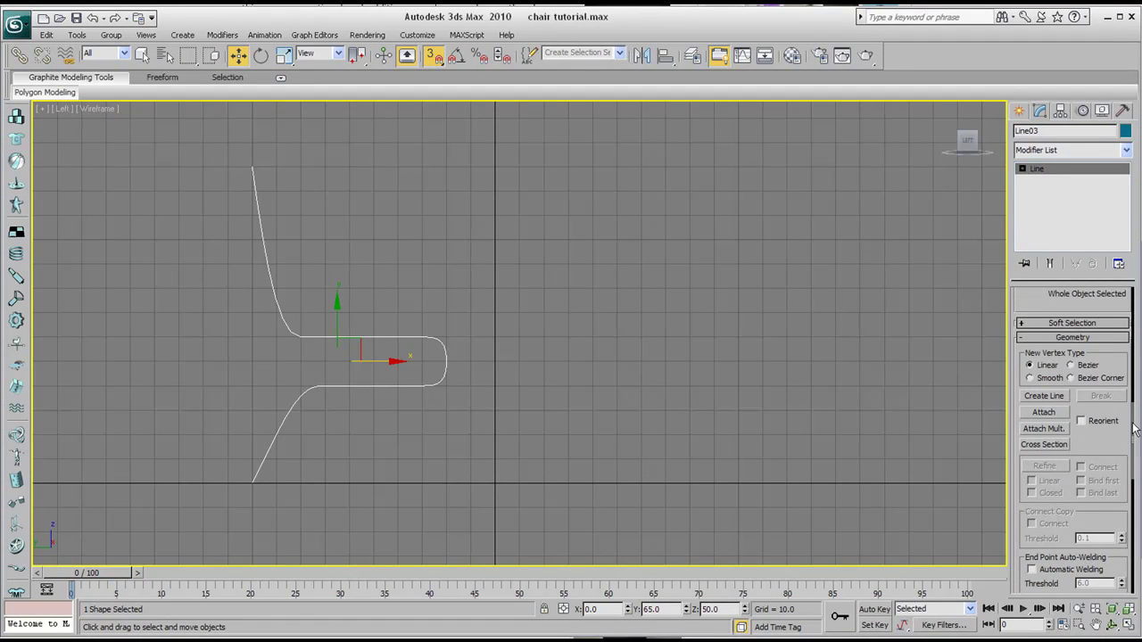
{"action": "scroll", "coordinate": [1086, 439], "scroll_direction": "up", "scroll_amount": 10}
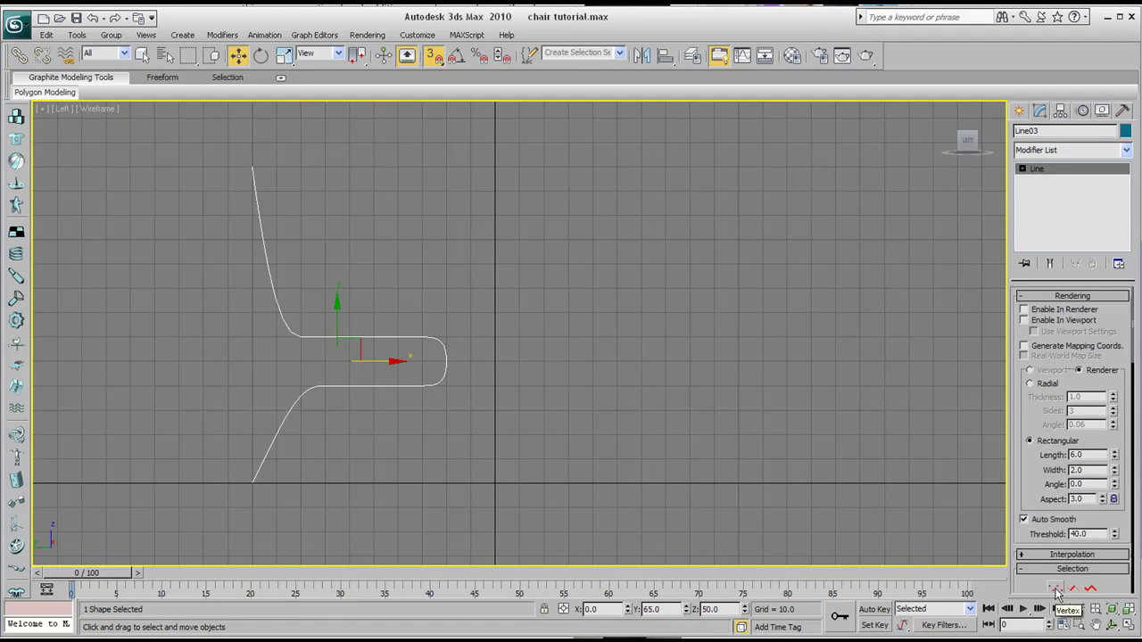
{"action": "left_click", "coordinate": [1056, 589]}
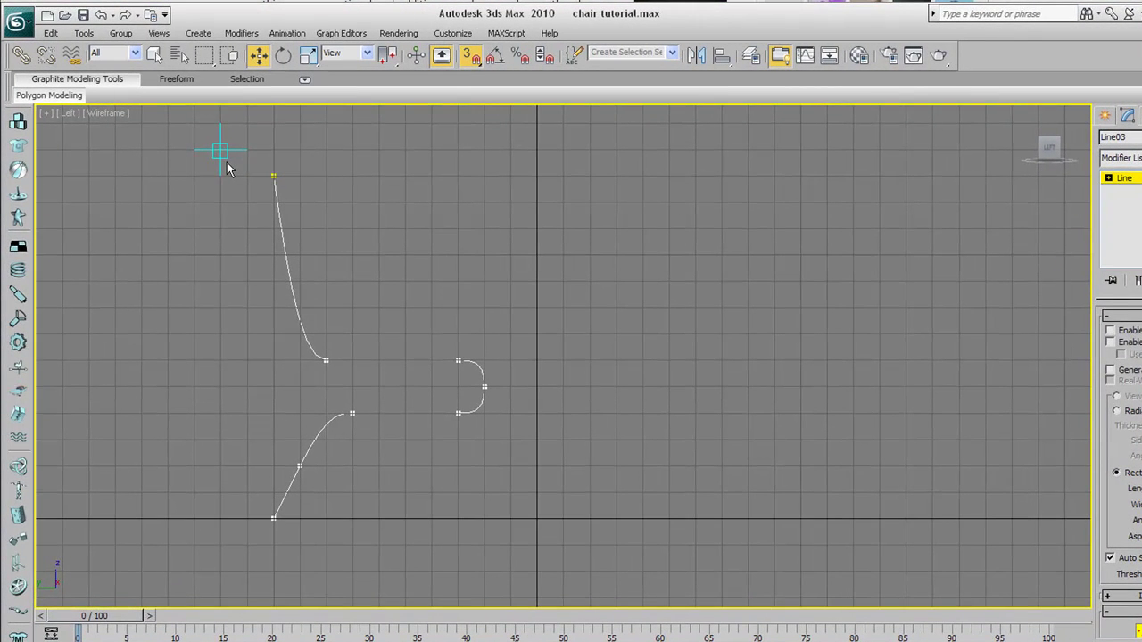
{"action": "key", "text": "s"}
{"action": "left_click_drag", "start_coordinate": [321, 221], "coordinate": [321, 223]}
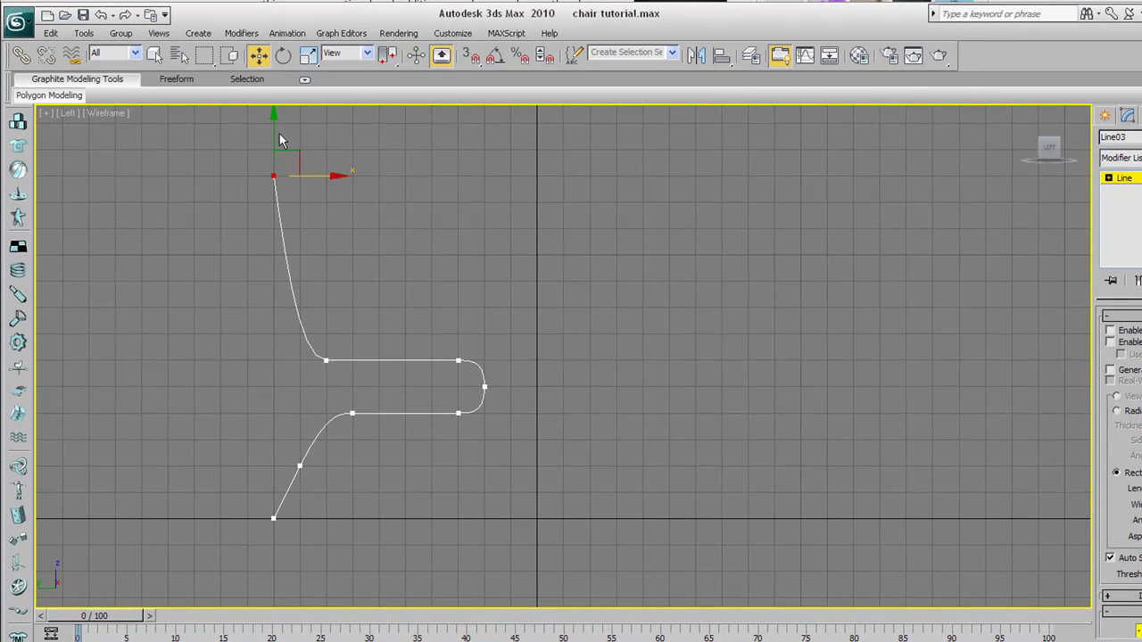
{"action": "left_click_drag", "start_coordinate": [288, 154], "coordinate": [288, 176]}
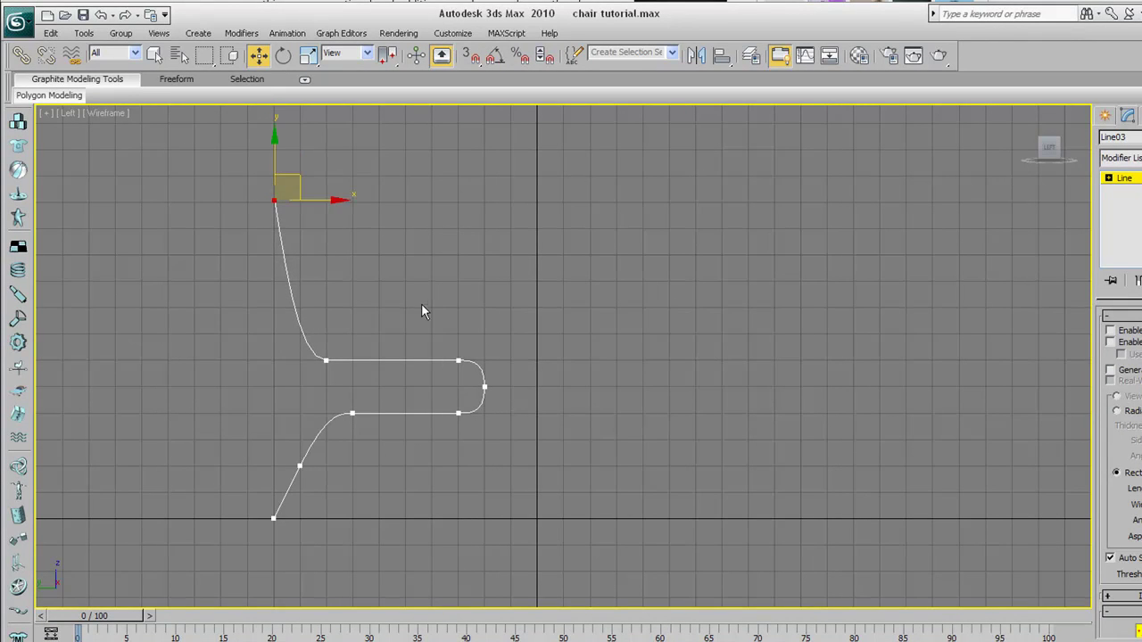
Try shifting the vertices at the seat's rounded front horizontally, and clear the vertex selection.
{"action": "left_click_drag", "start_coordinate": [422, 304], "coordinate": [548, 418]}
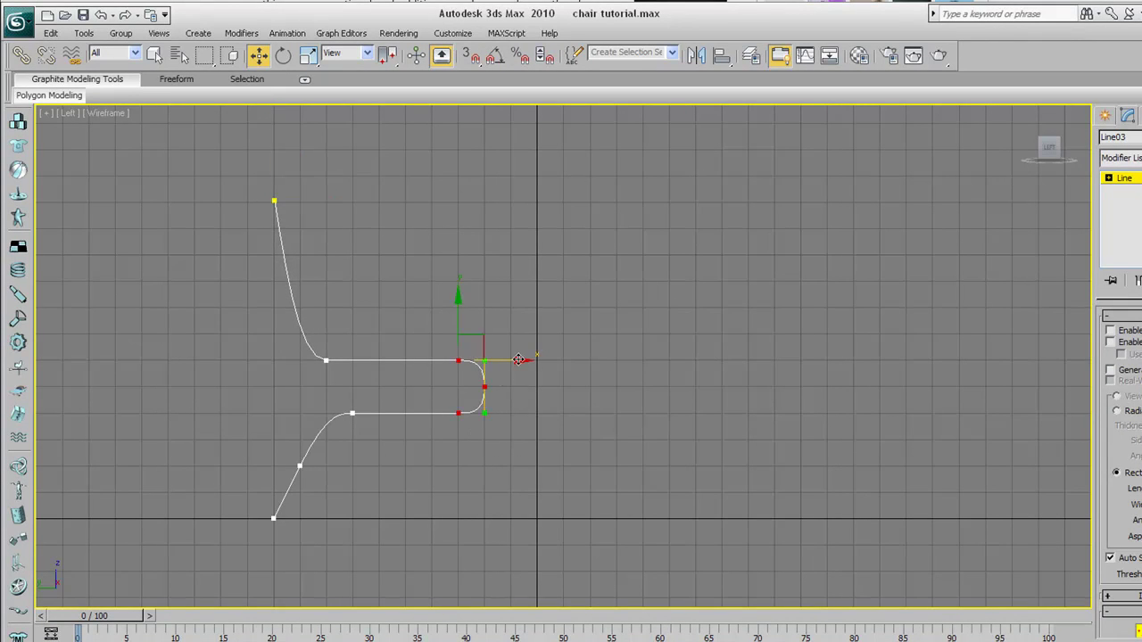
{"action": "mouse_move", "coordinate": [518, 359]}
{"action": "left_mouse_down"}
{"action": "mouse_move", "coordinate": [492, 360]}
{"action": "mouse_move", "coordinate": [516, 359]}
{"action": "left_mouse_up"}
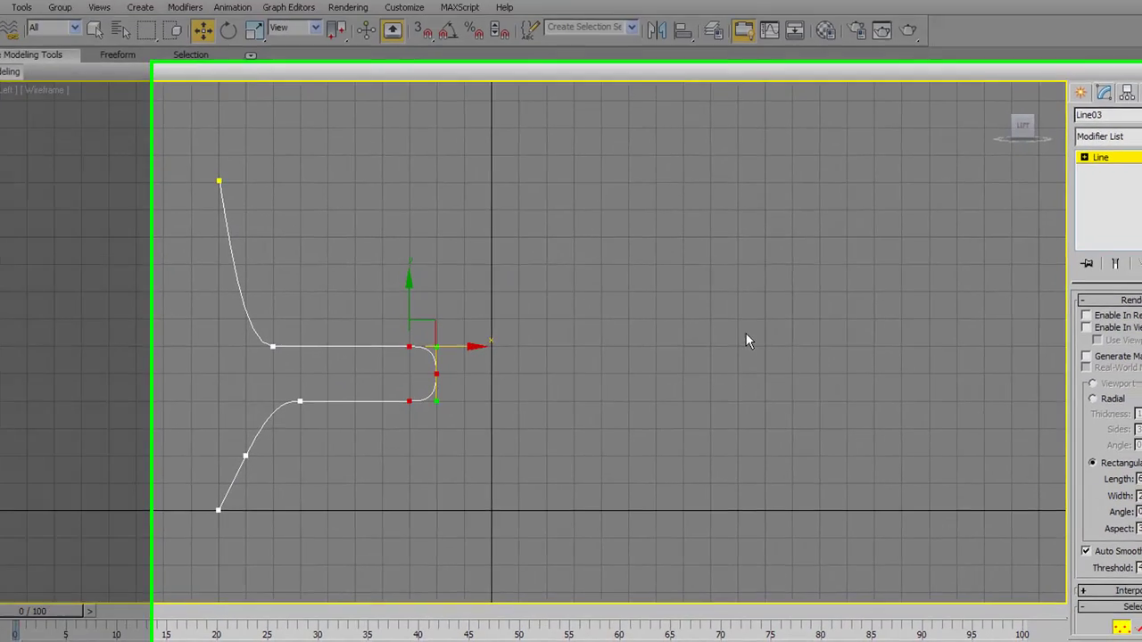
{"action": "left_click", "coordinate": [631, 223]}
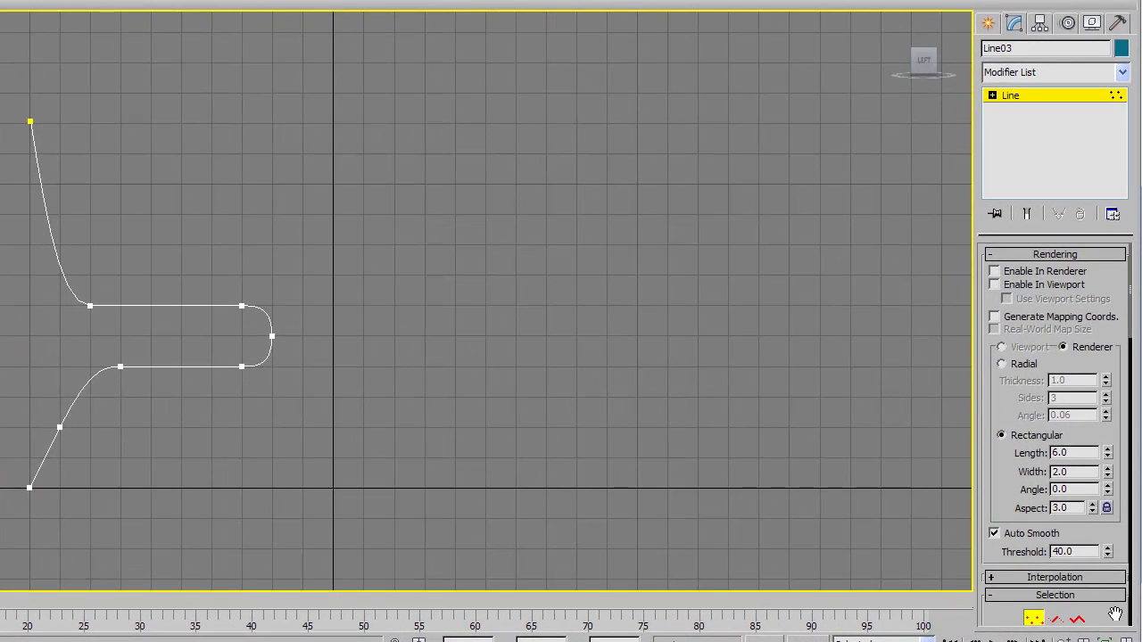
At spline level, outline the entire chair profile with a slight offset to give it a thin thickness.
{"action": "left_click_drag", "start_coordinate": [1115, 616], "coordinate": [1085, 328]}
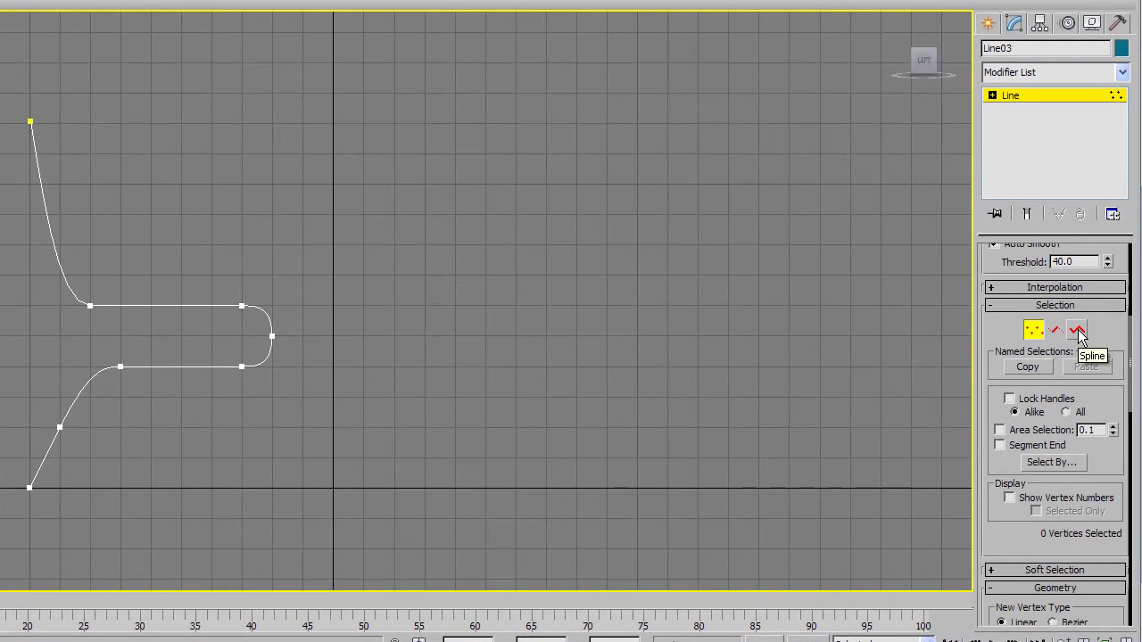
{"action": "left_click", "coordinate": [1078, 332]}
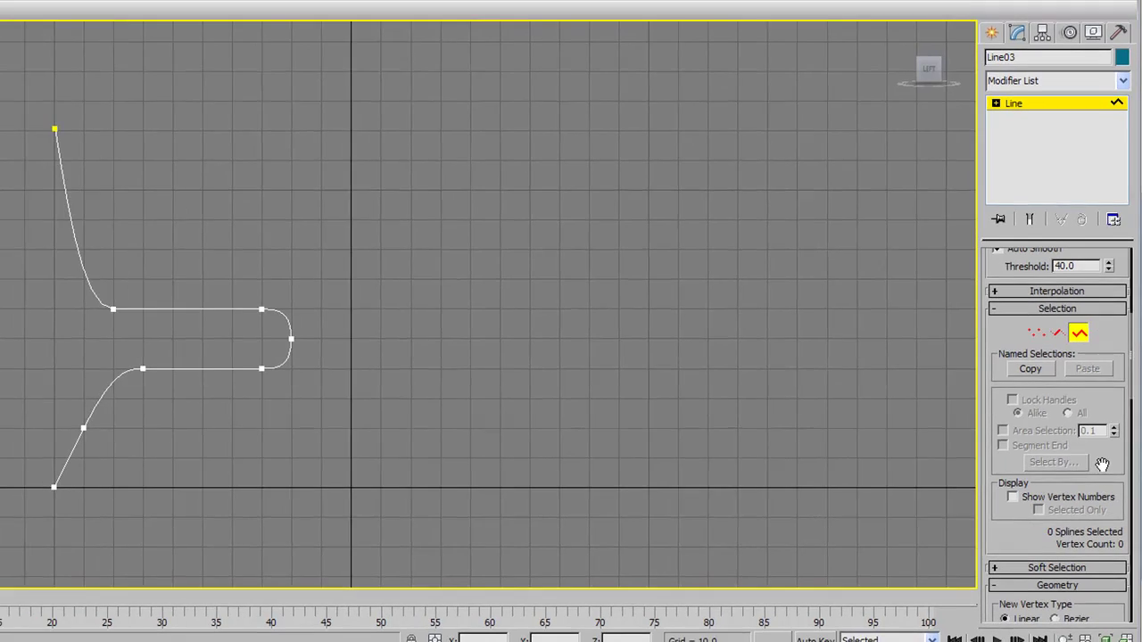
{"action": "left_click_drag", "start_coordinate": [1101, 465], "coordinate": [1116, 8]}
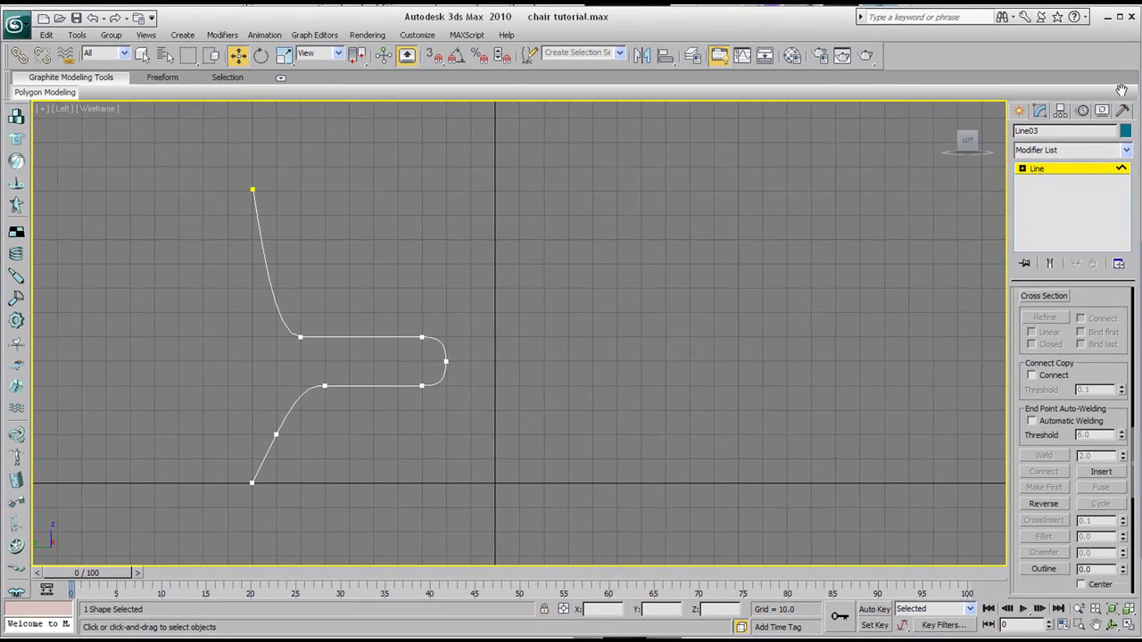
{"action": "left_click_drag", "start_coordinate": [1122, 90], "coordinate": [1133, 61]}
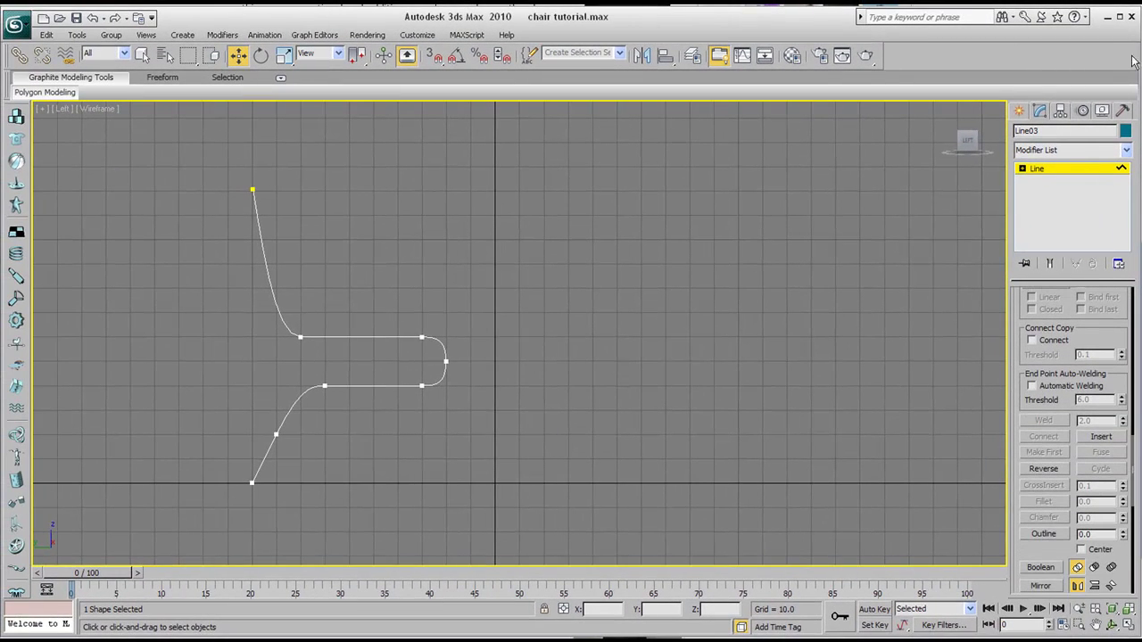
{"action": "left_click", "coordinate": [1045, 533]}
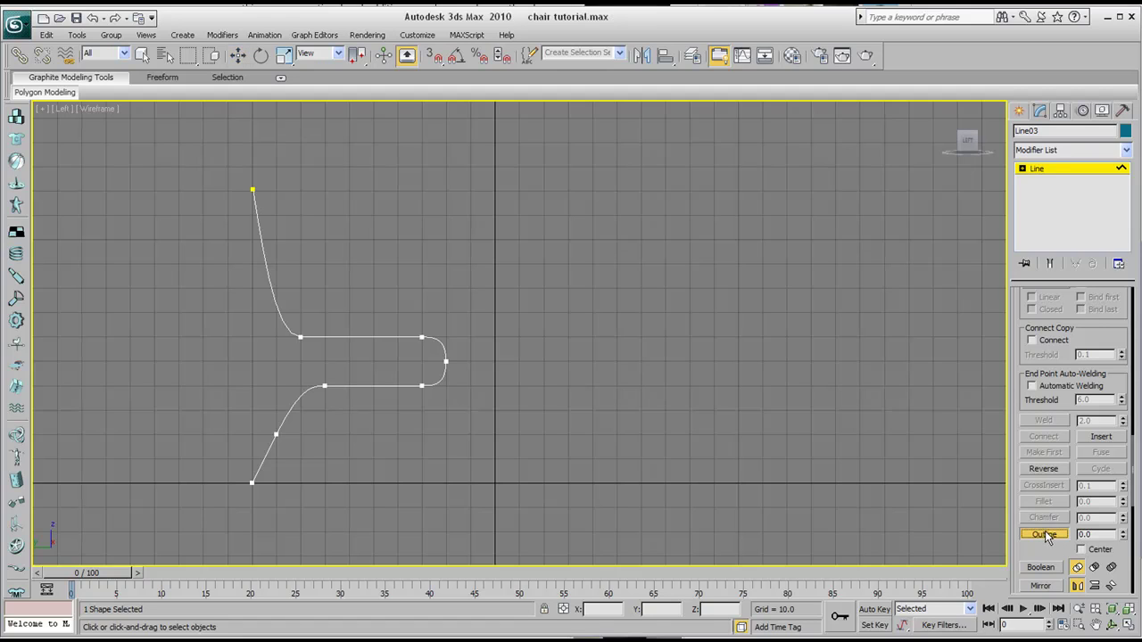
{"action": "left_click", "coordinate": [372, 337]}
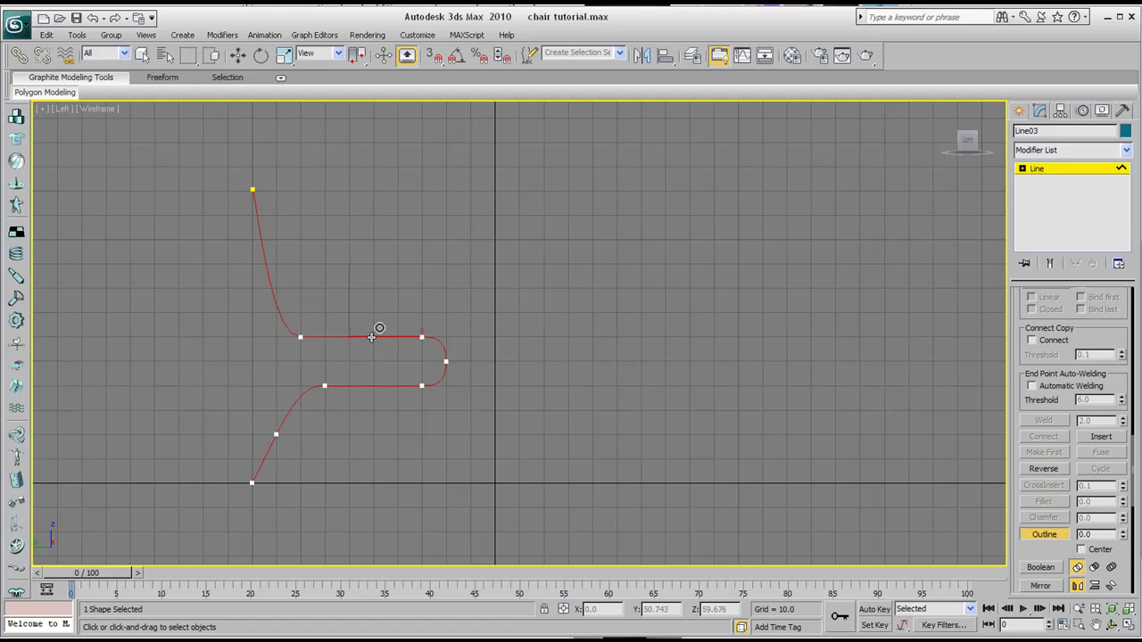
{"action": "mouse_move", "coordinate": [372, 337]}
{"action": "left_mouse_down"}
{"action": "mouse_move", "coordinate": [407, 238]}
{"action": "mouse_move", "coordinate": [300, 443]}
{"action": "mouse_move", "coordinate": [333, 319]}
{"action": "mouse_move", "coordinate": [381, 260]}
{"action": "mouse_move", "coordinate": [337, 356]}
{"action": "mouse_move", "coordinate": [357, 308]}
{"action": "mouse_move", "coordinate": [350, 335]}
{"action": "left_mouse_up"}
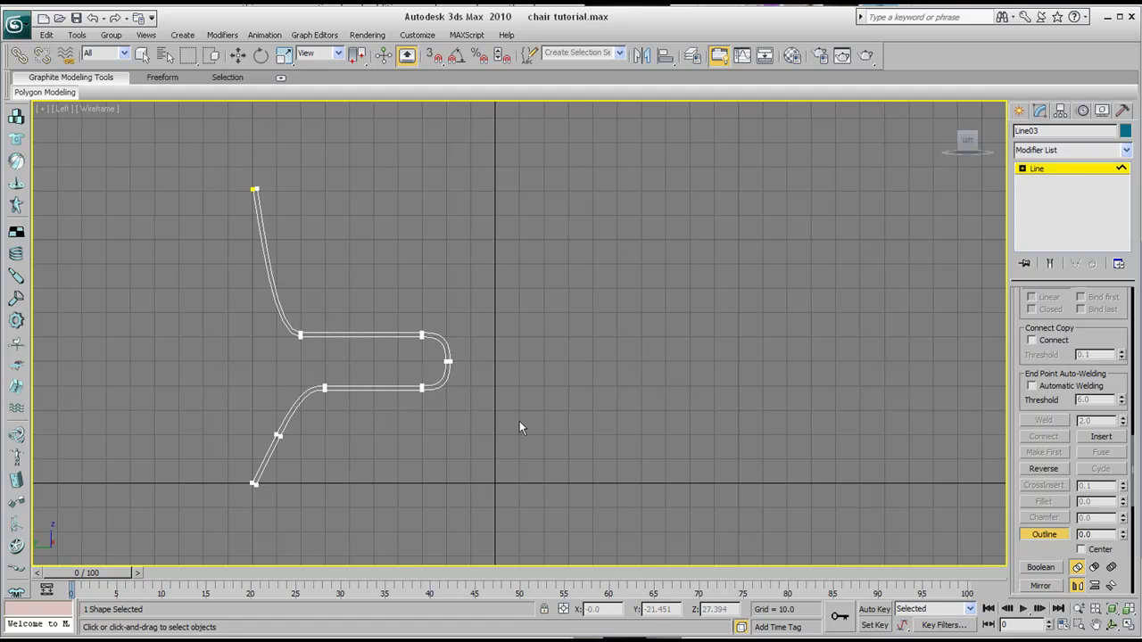
Examine the outlined profile around the seat and rear leg, along with the spline selection settings.
{"action": "middle_click_drag", "start_coordinate": [388, 438], "coordinate": [355, 439]}
{"action": "scroll", "coordinate": [416, 408], "scroll_direction": "up", "scroll_amount": 2}
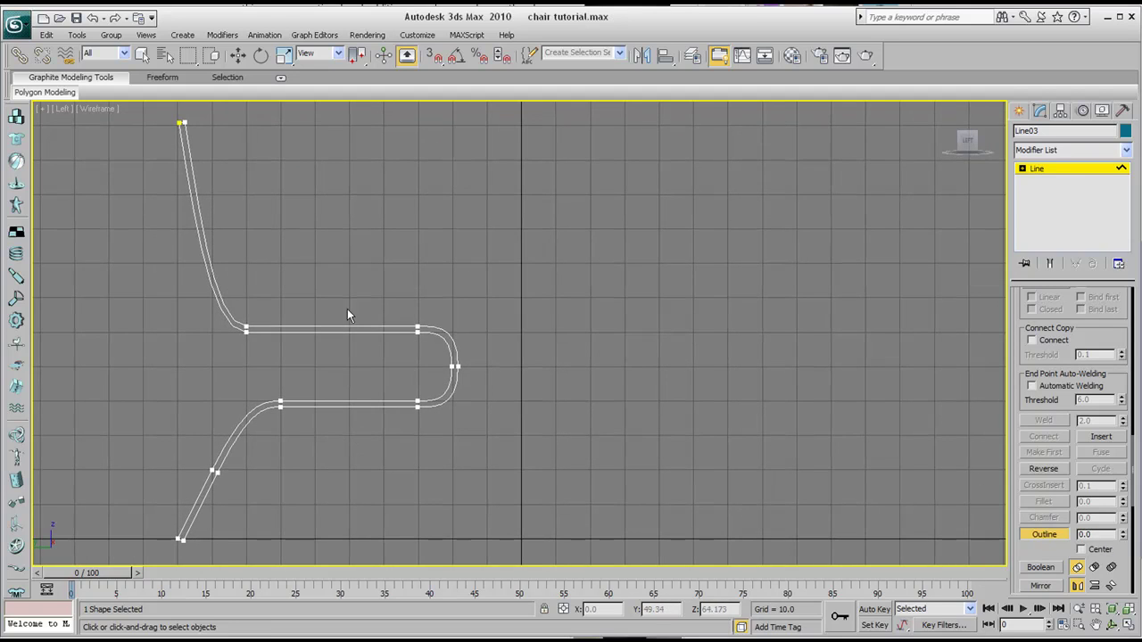
{"action": "middle_click_drag", "start_coordinate": [330, 399], "coordinate": [394, 466]}
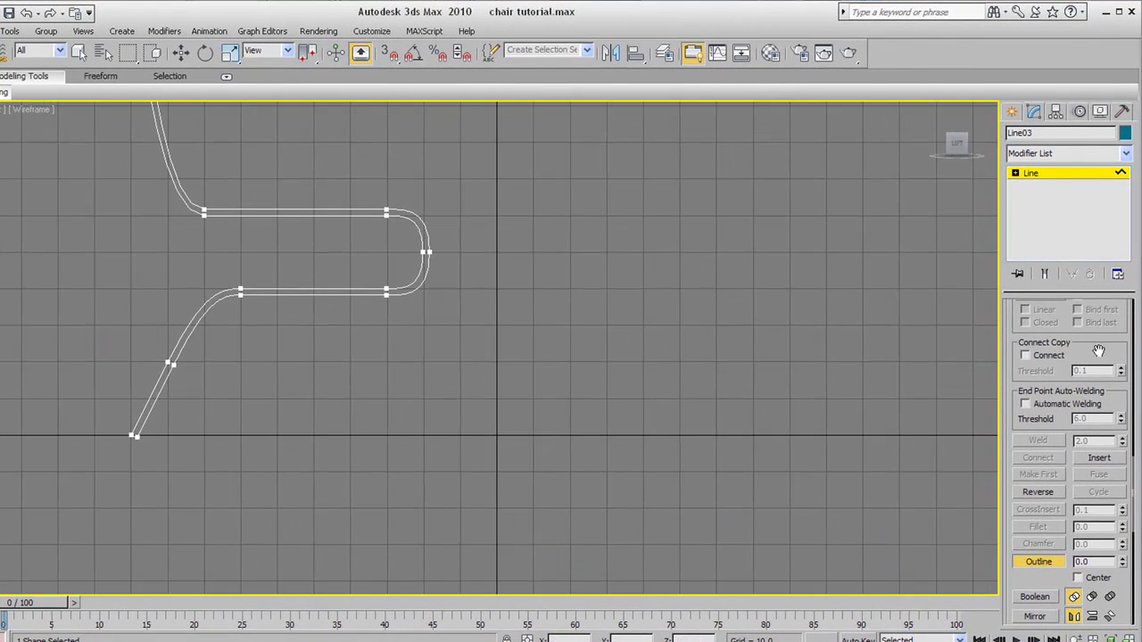
{"action": "left_click_drag", "start_coordinate": [1094, 334], "coordinate": [1098, 545]}
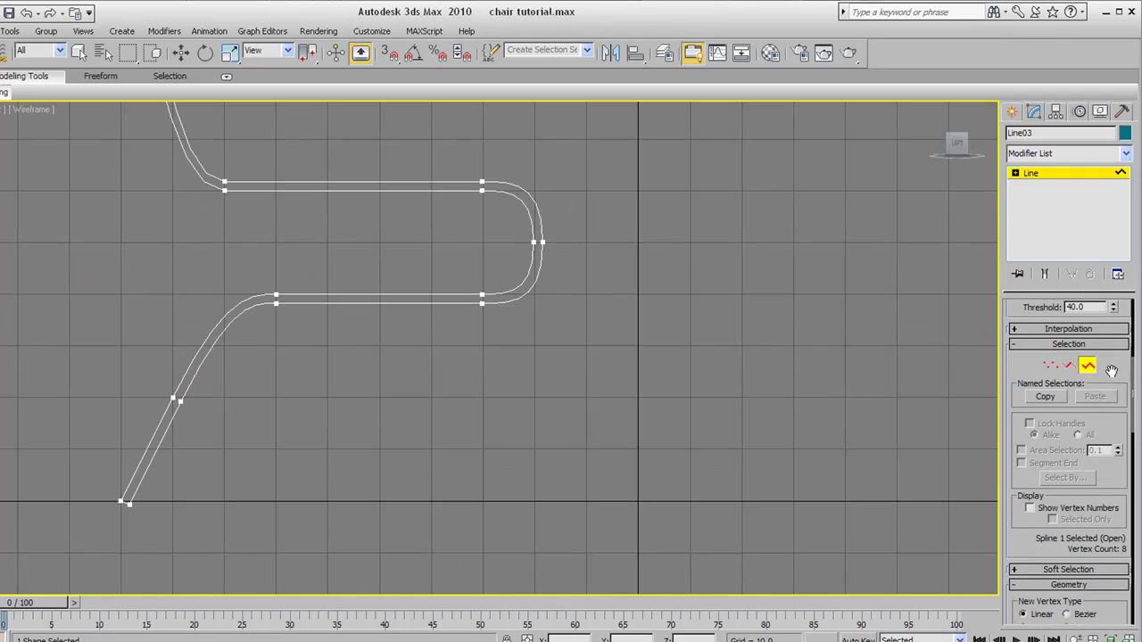
{"action": "left_click_drag", "start_coordinate": [1112, 370], "coordinate": [1111, 387]}
{"action": "middle_click_drag", "start_coordinate": [487, 241], "coordinate": [489, 229]}
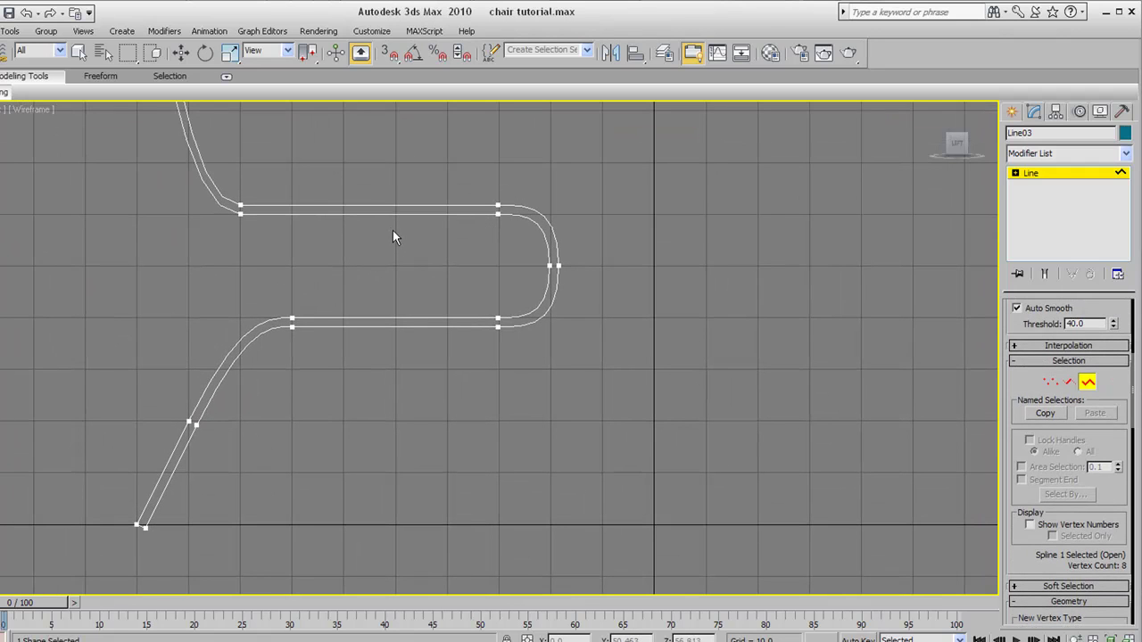
{"action": "scroll", "coordinate": [361, 205], "scroll_direction": "down", "scroll_amount": 2}
{"action": "scroll", "coordinate": [427, 330], "scroll_direction": "up", "scroll_amount": 4}
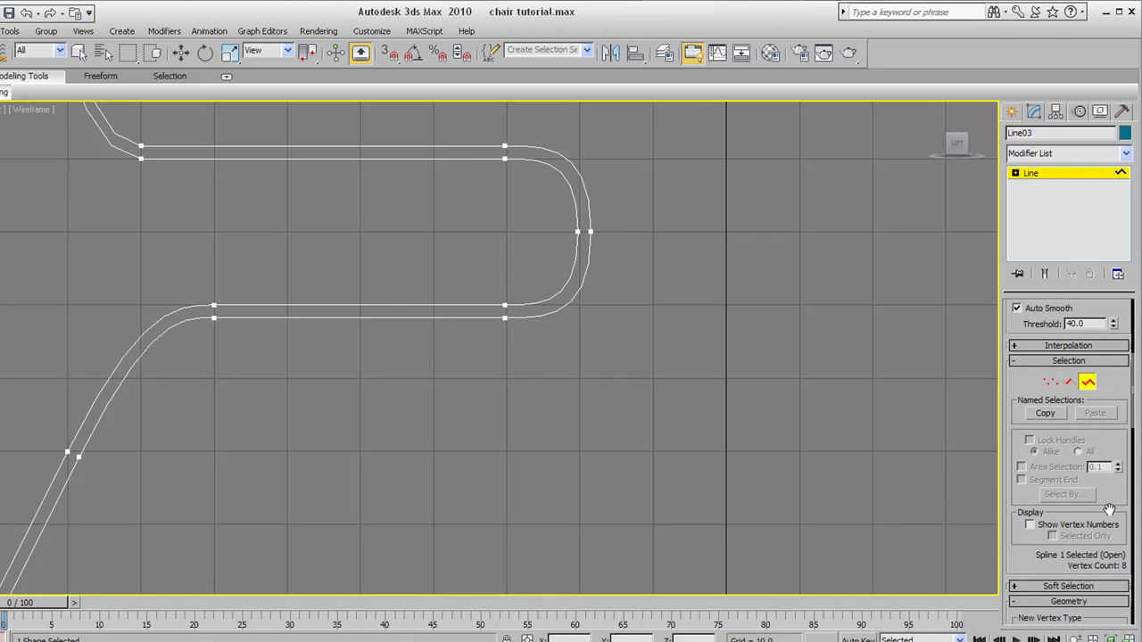
{"action": "scroll", "coordinate": [1022, 473], "scroll_direction": "down", "scroll_amount": 5}
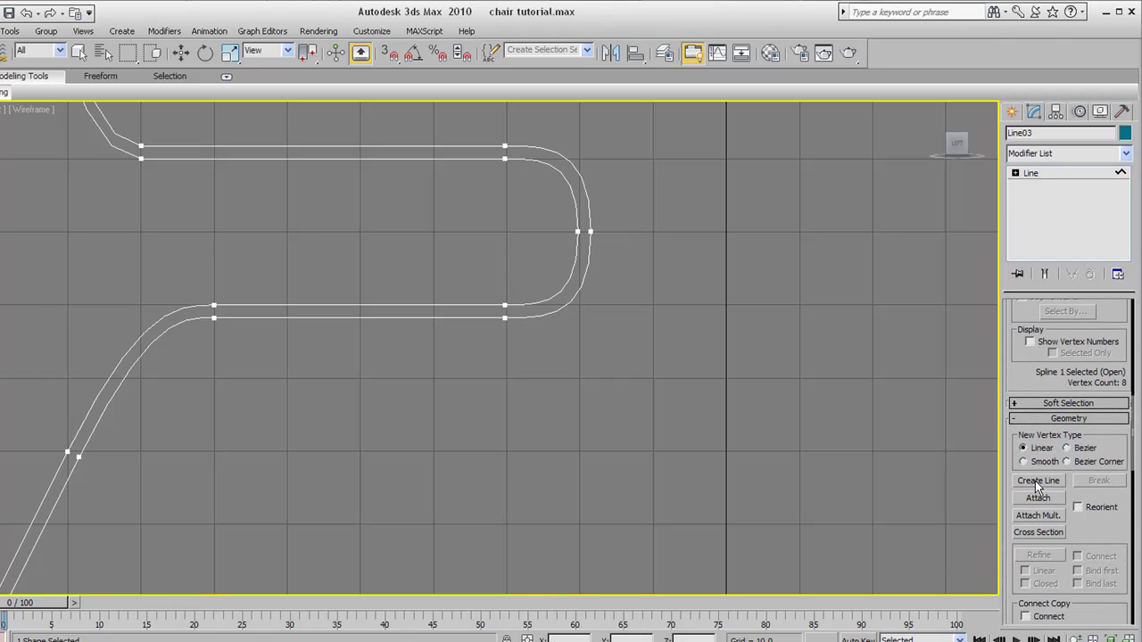
Start a new line within the same shape between the seat's lower lines, add a curved point on the underside, and remove the misplaced leg point.
{"action": "left_click", "coordinate": [1036, 483]}
{"action": "scroll", "coordinate": [384, 429], "scroll_direction": "down", "scroll_amount": 3}
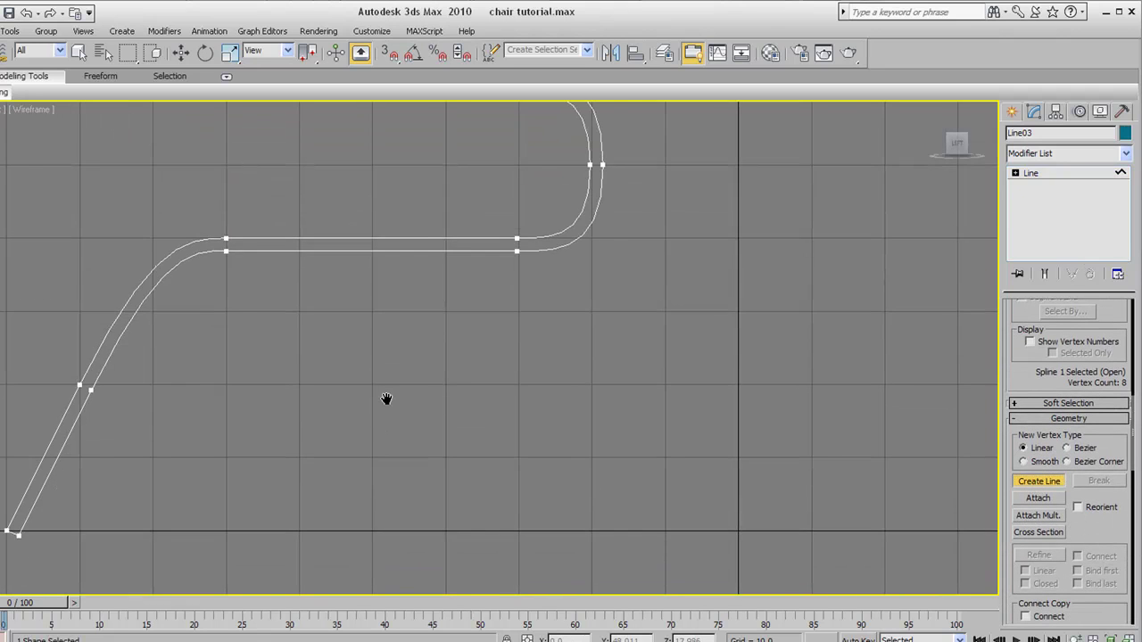
{"action": "middle_click_drag", "start_coordinate": [496, 317], "coordinate": [486, 351]}
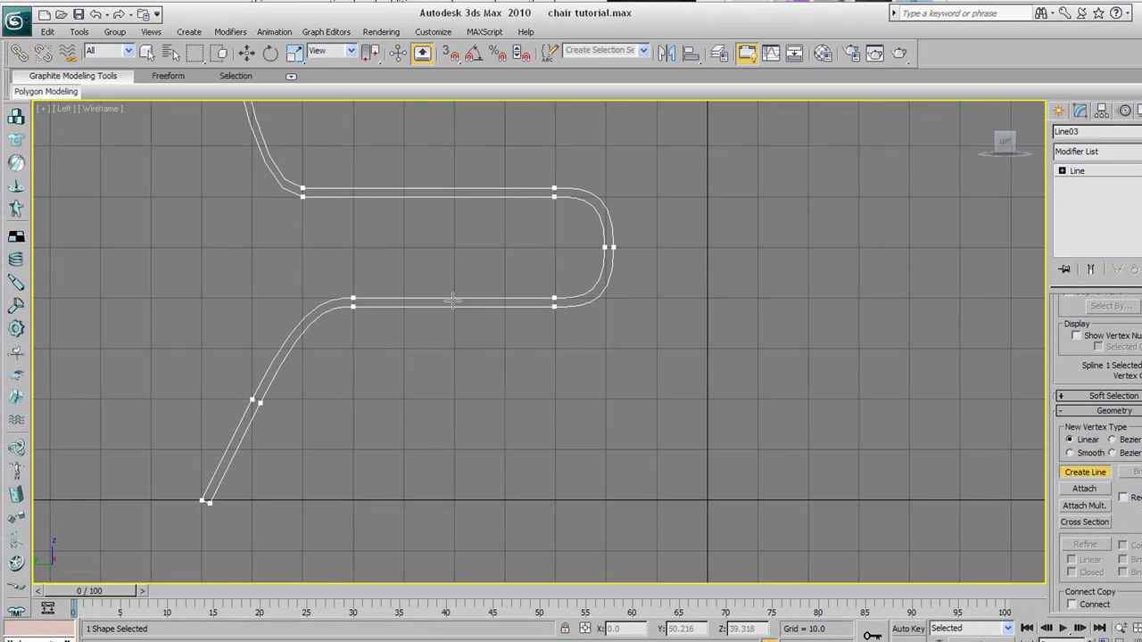
{"action": "scroll", "coordinate": [449, 308], "scroll_direction": "up", "scroll_amount": 2}
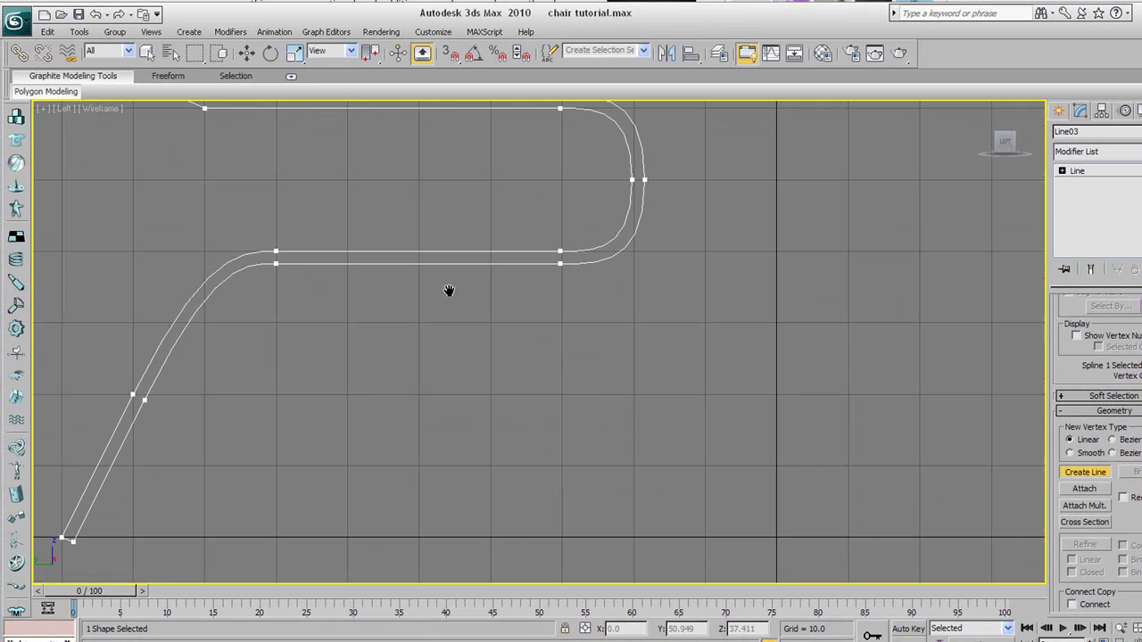
{"action": "left_click", "coordinate": [374, 258]}
{"action": "left_click_drag", "start_coordinate": [423, 264], "coordinate": [429, 268]}
{"action": "left_click_drag", "start_coordinate": [429, 269], "coordinate": [499, 273]}
{"action": "left_click_drag", "start_coordinate": [505, 395], "coordinate": [506, 488]}
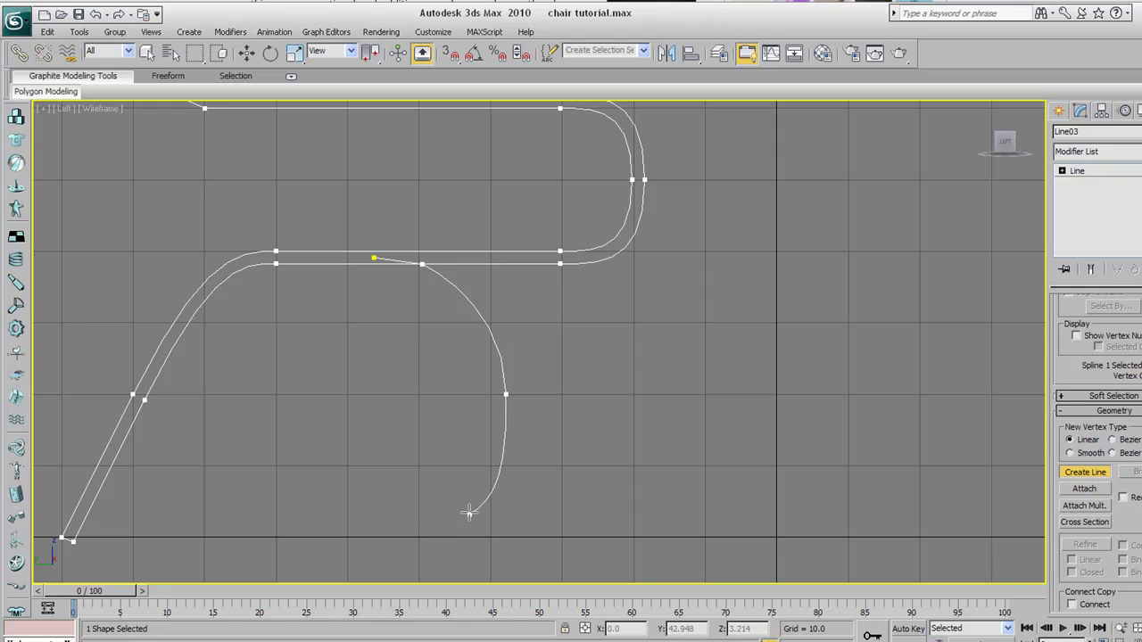
{"action": "key", "text": "BackSpace"}
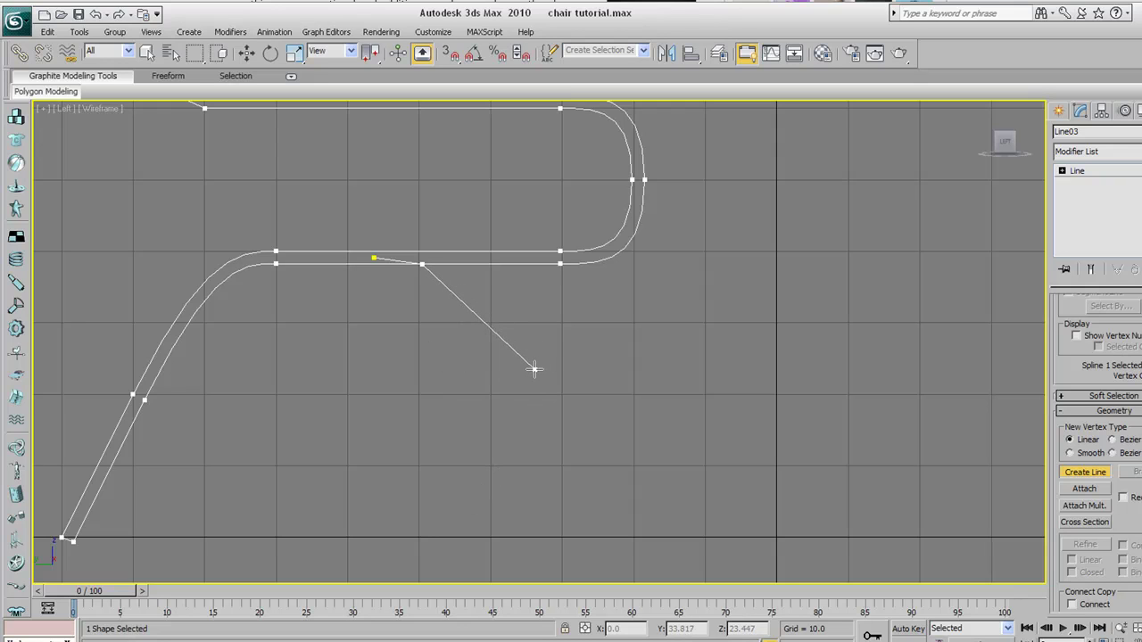
Continue the front leg's inner edge through a point at about Y 37, Z 28 and end it on the ground line at about Y 20.
{"action": "left_click", "coordinate": [512, 338]}
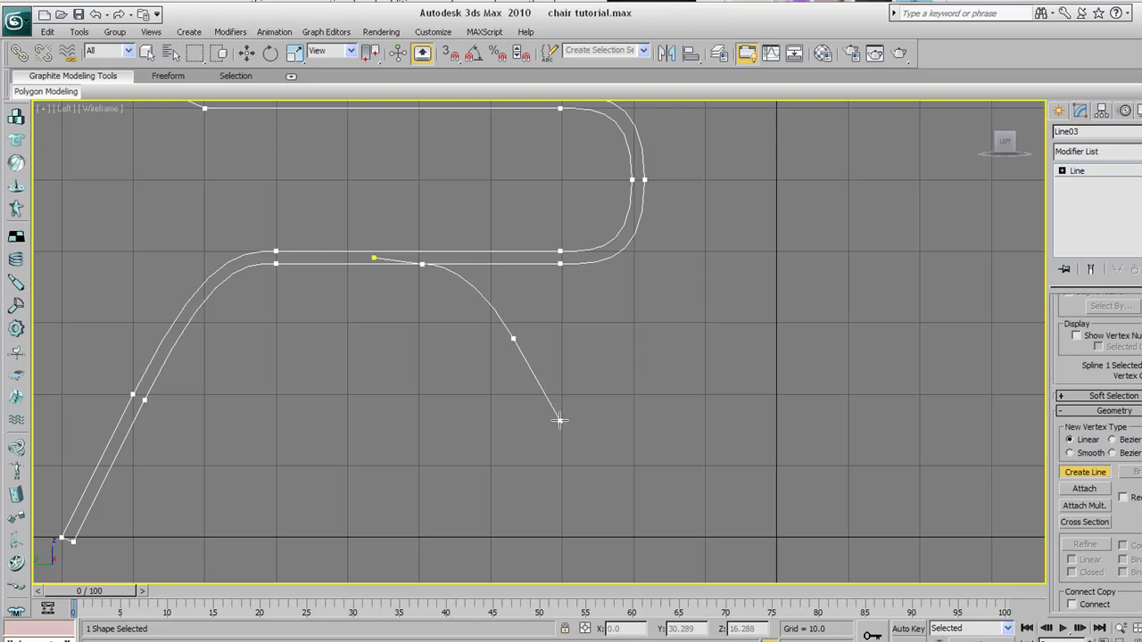
{"action": "left_click", "coordinate": [630, 536]}
{"action": "right_click", "coordinate": [658, 540]}
{"action": "scroll", "coordinate": [662, 541], "scroll_direction": "down", "scroll_amount": 3}
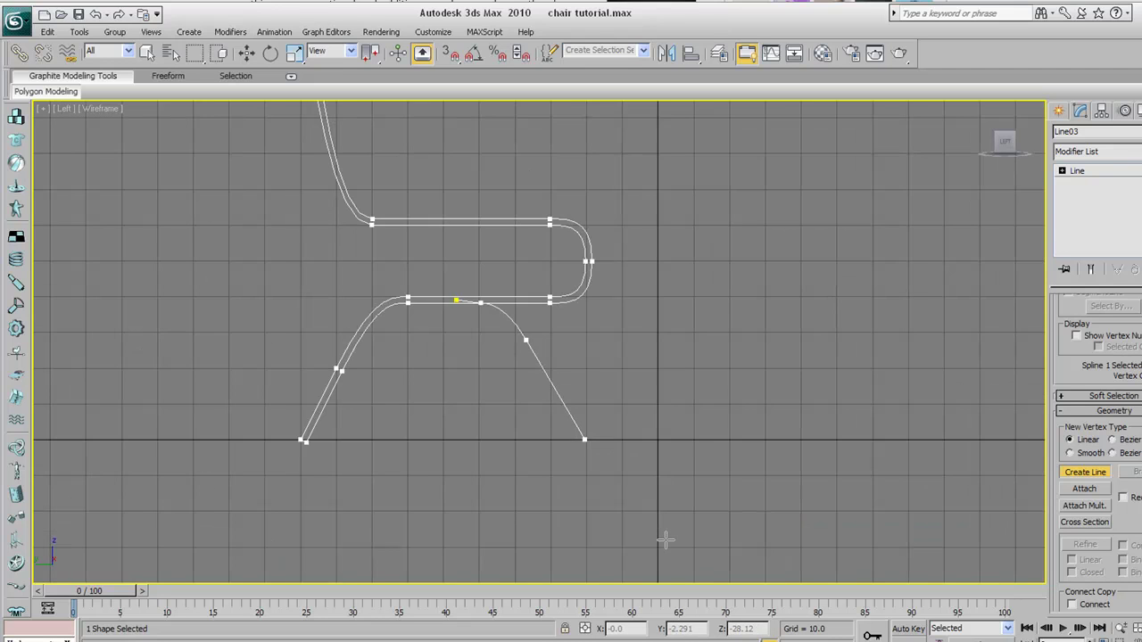
{"action": "scroll", "coordinate": [665, 539], "scroll_direction": "down", "scroll_amount": 2}
Draw the front leg's outer edge from the inner edge's foot, parallel up the leg, curving into the seat underside and past the seat front.
{"action": "scroll", "coordinate": [664, 540], "scroll_direction": "up", "scroll_amount": 5}
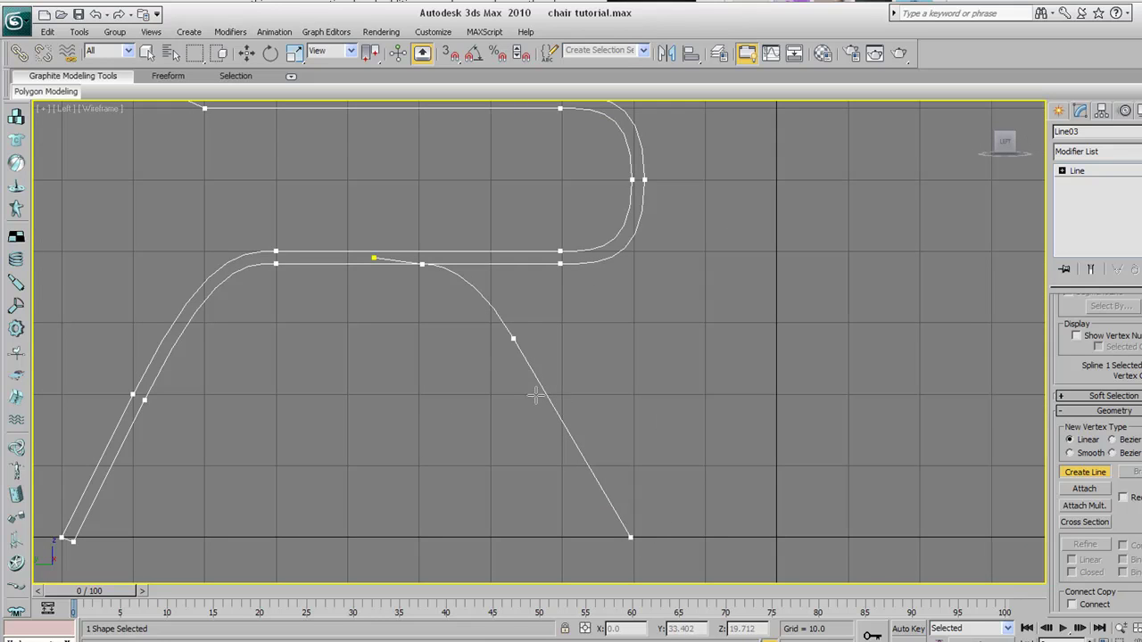
{"action": "middle_click_drag", "start_coordinate": [535, 395], "coordinate": [502, 353]}
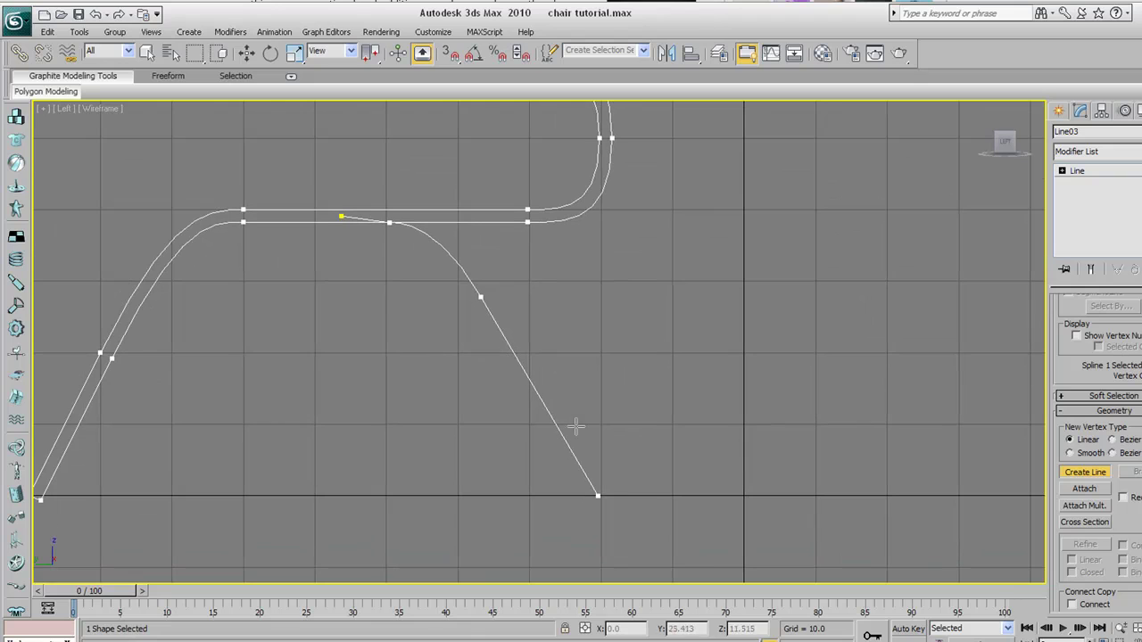
{"action": "left_click", "coordinate": [598, 496]}
{"action": "left_click", "coordinate": [611, 496]}
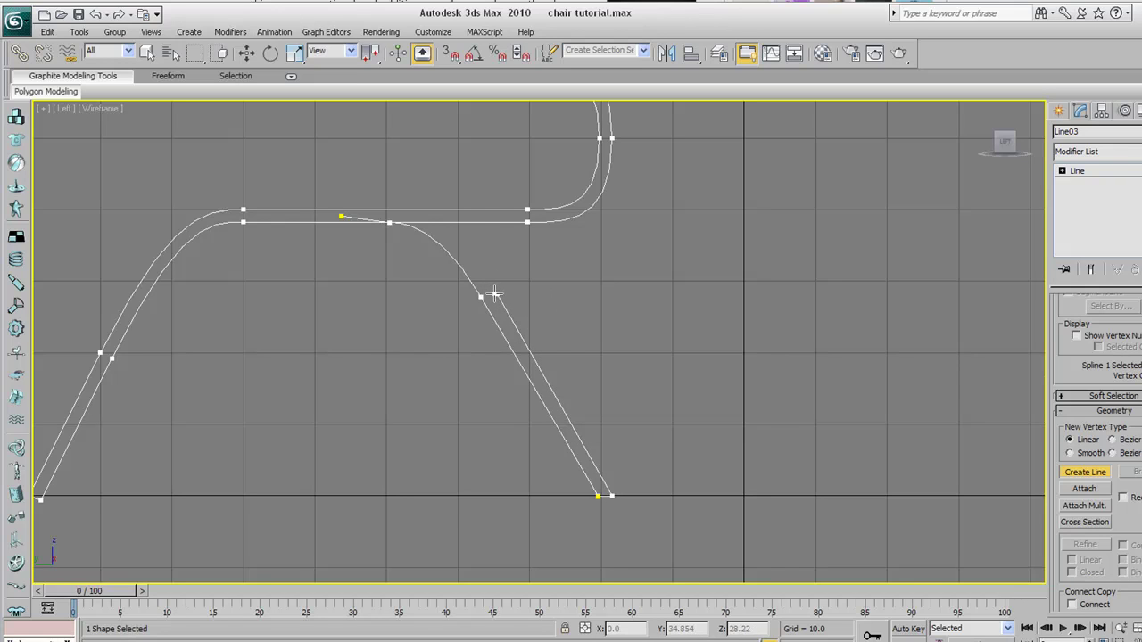
{"action": "left_click", "coordinate": [495, 293]}
{"action": "left_click_drag", "start_coordinate": [546, 216], "coordinate": [622, 208]}
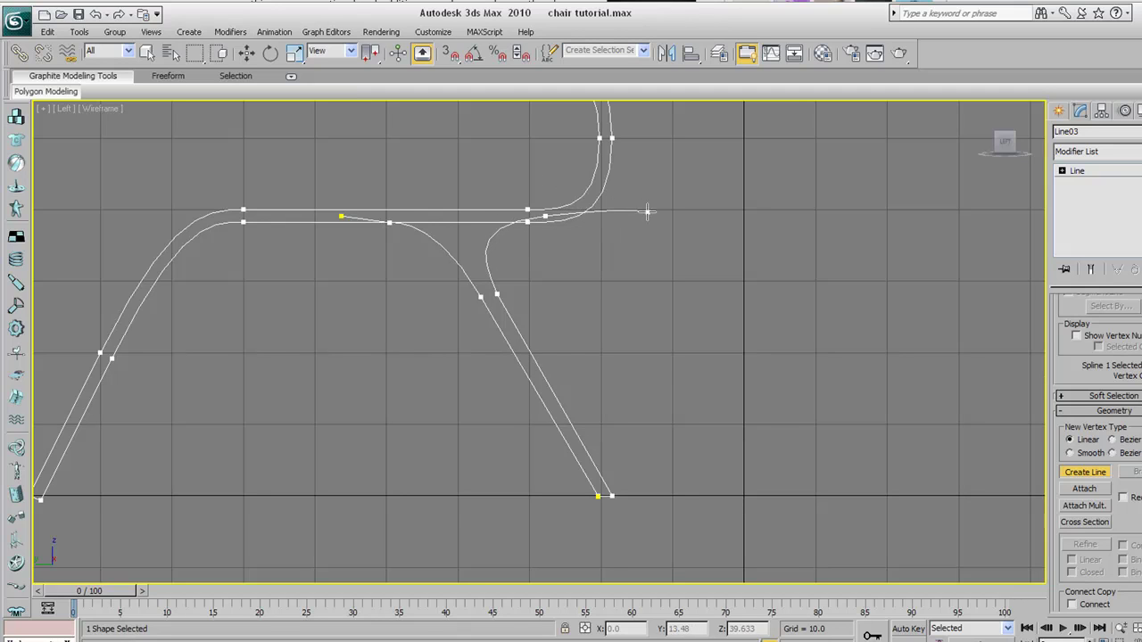
{"action": "left_click", "coordinate": [640, 179]}
{"action": "scroll", "coordinate": [526, 244], "scroll_direction": "down", "scroll_amount": 5}
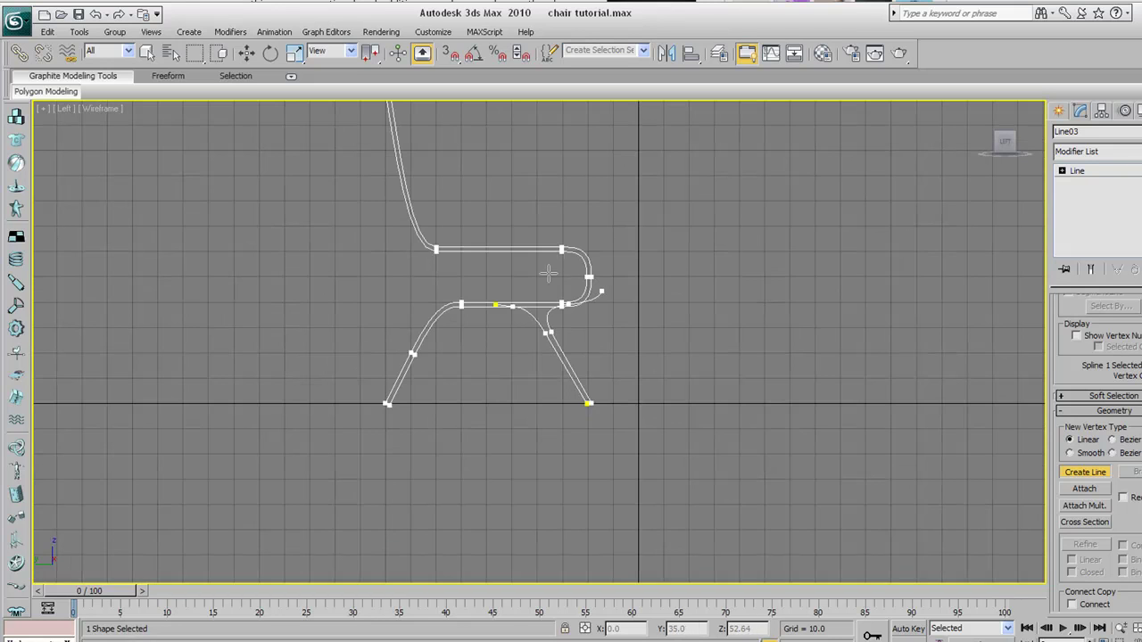
Examine where the front leg's edges cross the seat's underside lines, and look through the spline geometry options.
{"action": "scroll", "coordinate": [559, 298], "scroll_direction": "up", "scroll_amount": 8}
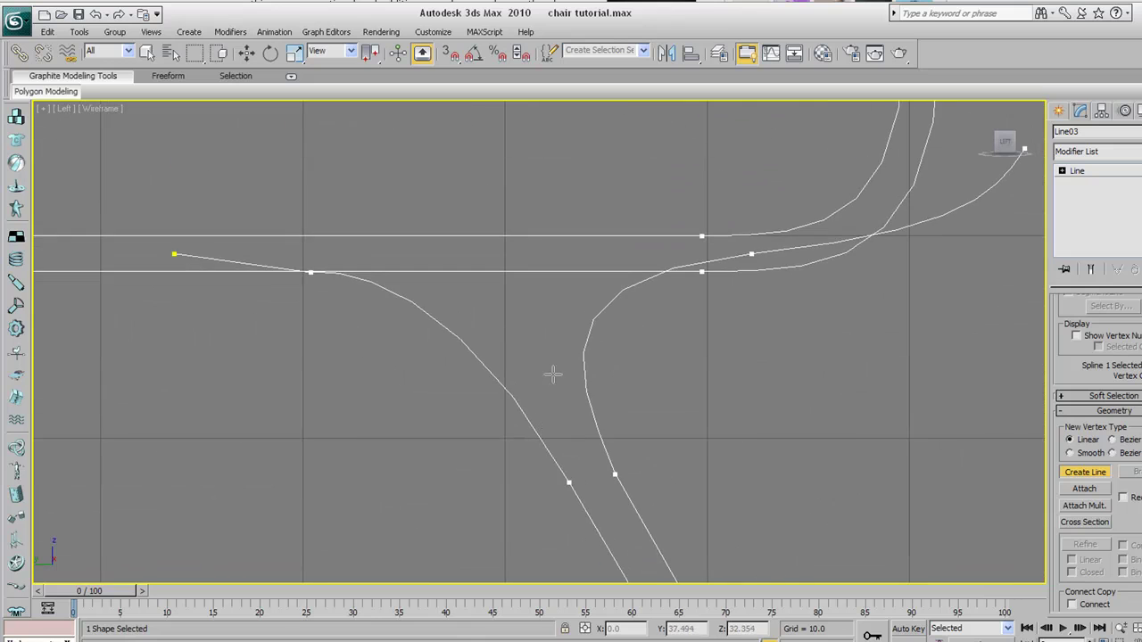
{"action": "scroll", "coordinate": [580, 301], "scroll_direction": "down", "scroll_amount": 4}
{"action": "scroll", "coordinate": [579, 301], "scroll_direction": "up", "scroll_amount": 2}
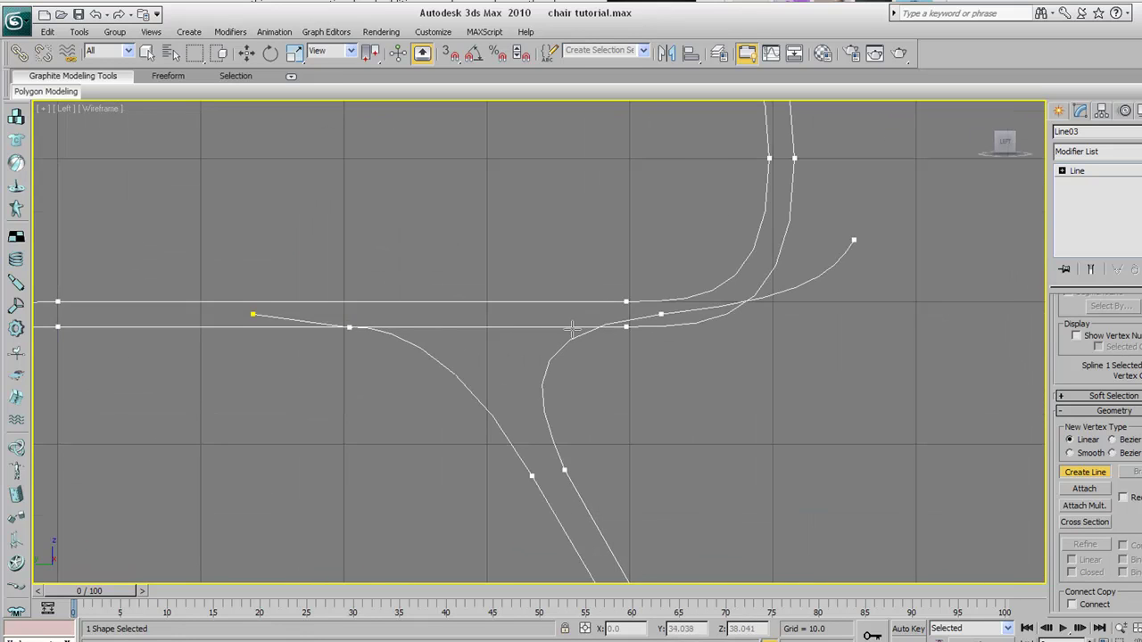
{"action": "scroll", "coordinate": [572, 329], "scroll_direction": "down", "scroll_amount": 2}
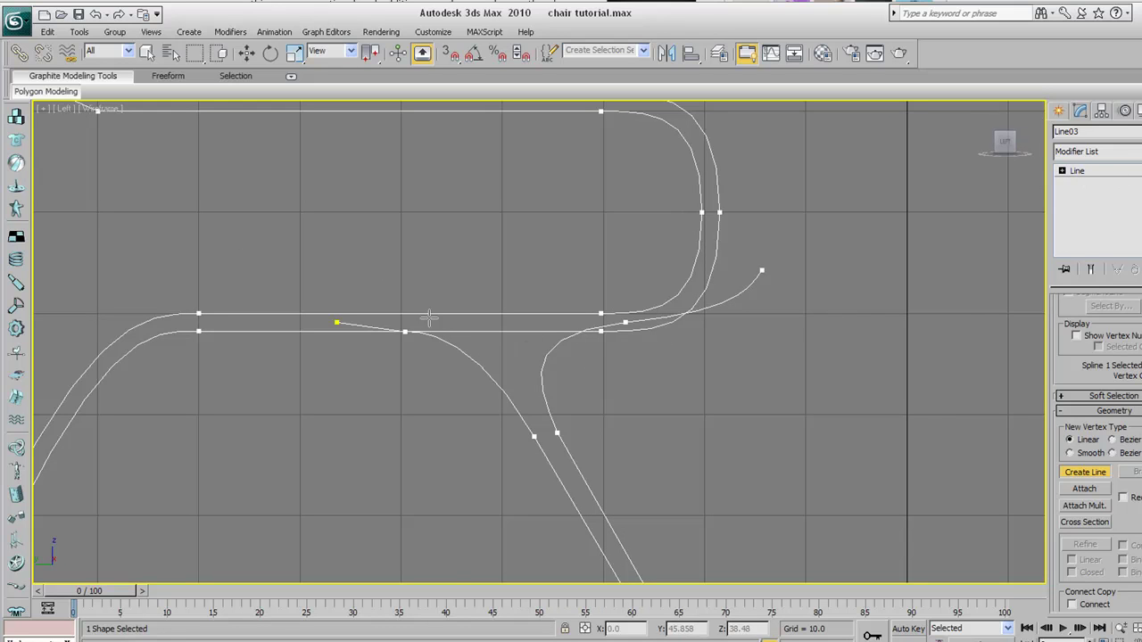
{"action": "scroll", "coordinate": [429, 319], "scroll_direction": "up", "scroll_amount": 2}
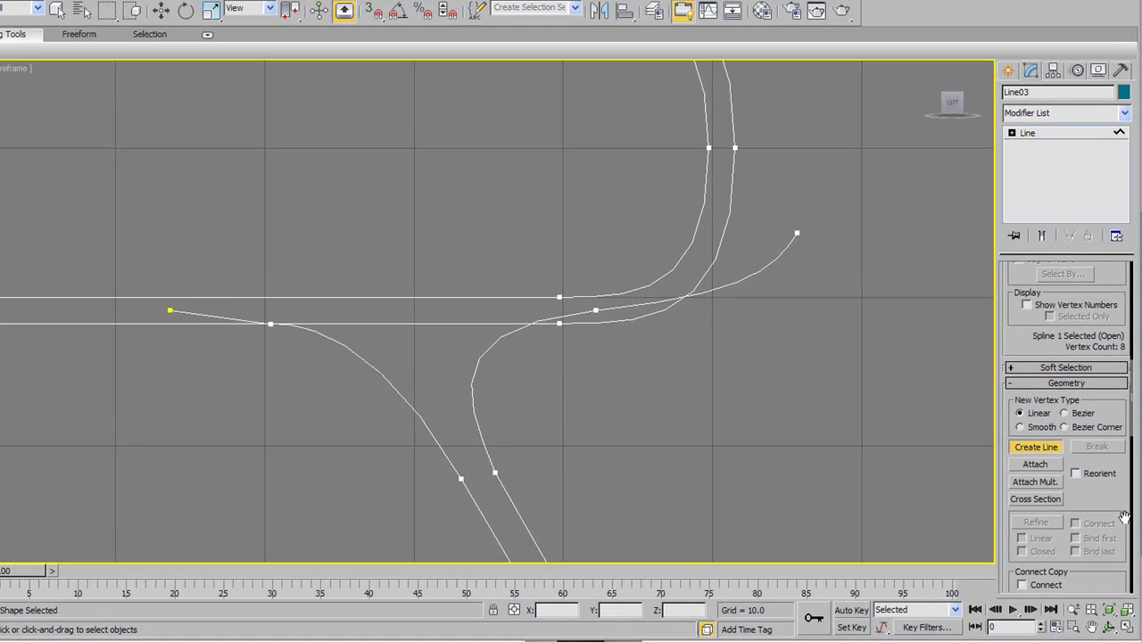
{"action": "left_click_drag", "start_coordinate": [1115, 505], "coordinate": [1096, 186]}
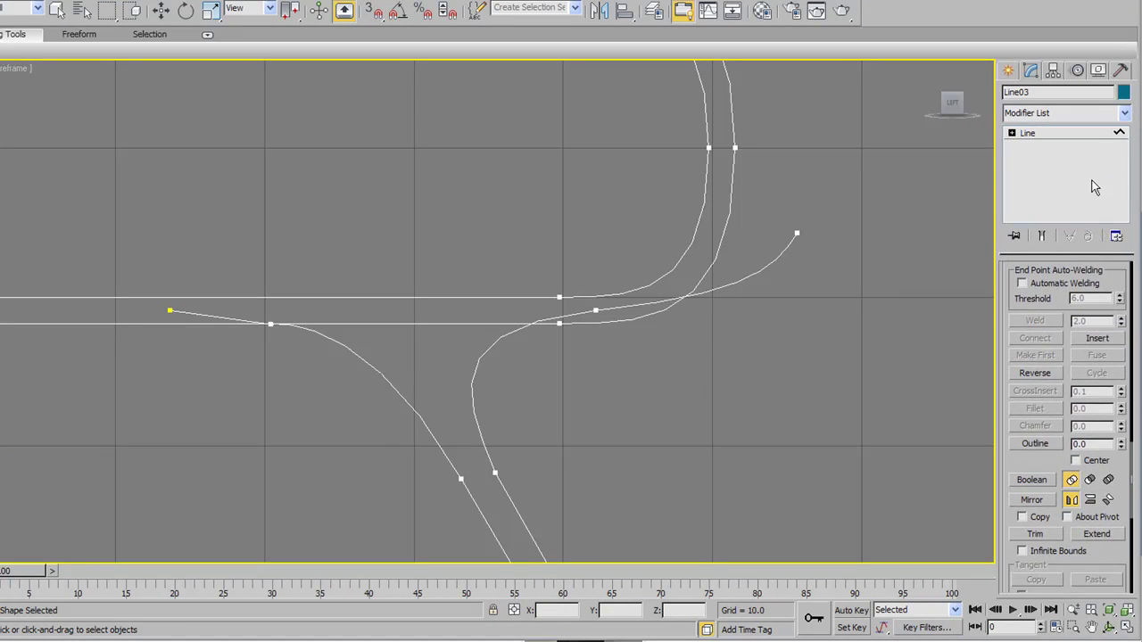
{"action": "scroll", "coordinate": [1084, 472], "scroll_direction": "down", "scroll_amount": 3}
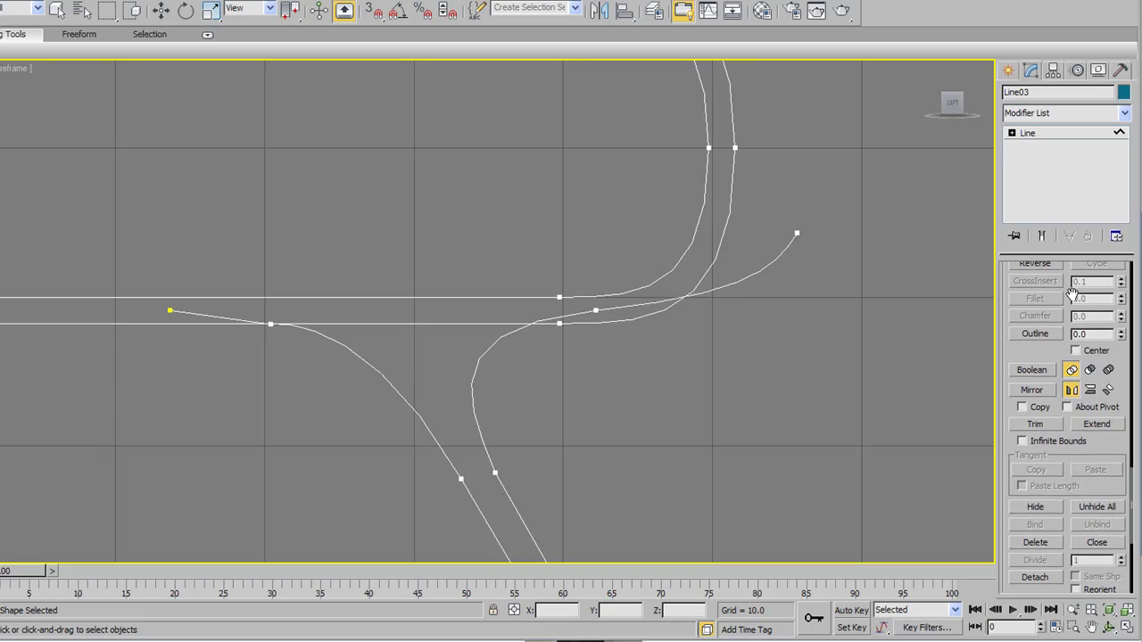
{"action": "scroll", "coordinate": [1086, 400], "scroll_direction": "up", "scroll_amount": 10}
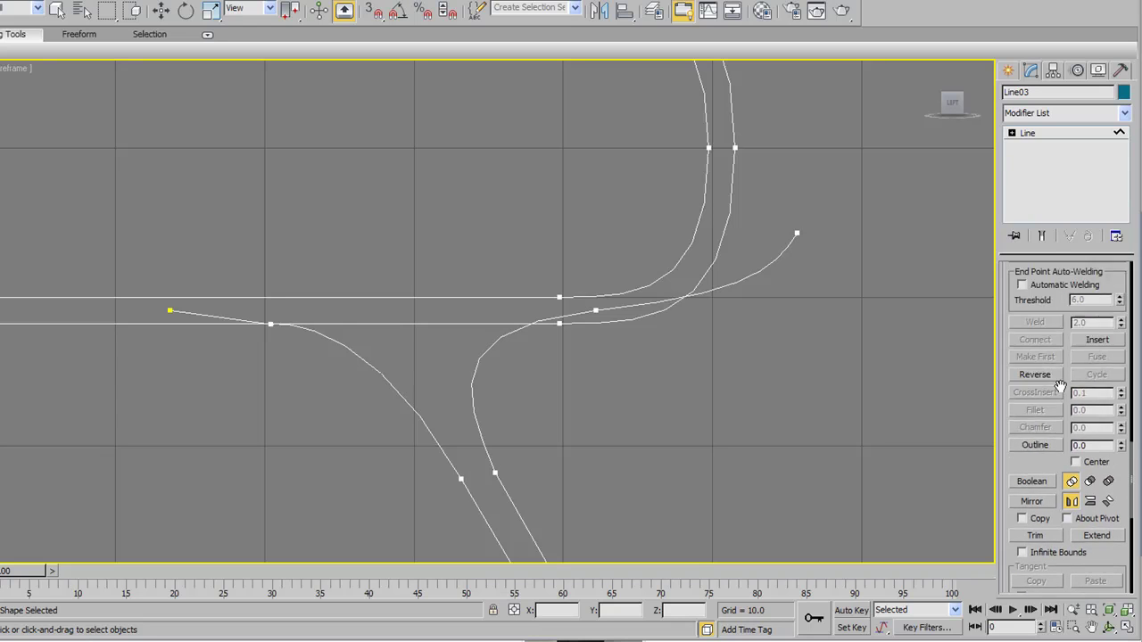
{"action": "left_click_drag", "start_coordinate": [1104, 369], "coordinate": [1043, 158]}
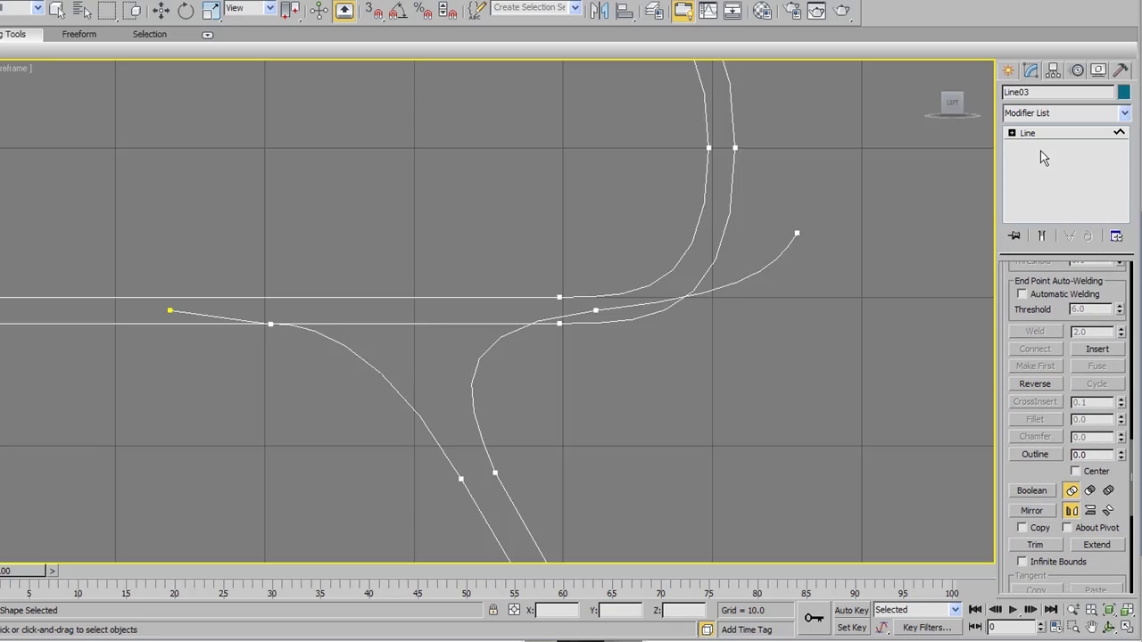
At spline level, trim the inner leg edge's end above the seat underside and the outer leg edge's tail beyond the seat's front curve.
{"action": "left_click", "coordinate": [1011, 133]}
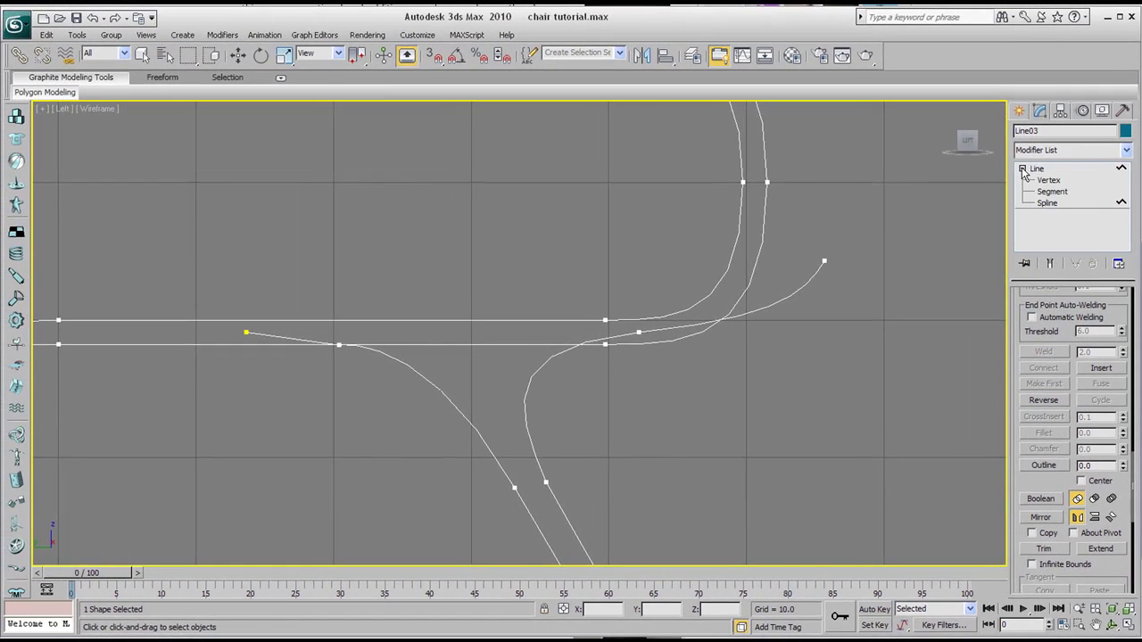
{"action": "left_click", "coordinate": [1046, 204]}
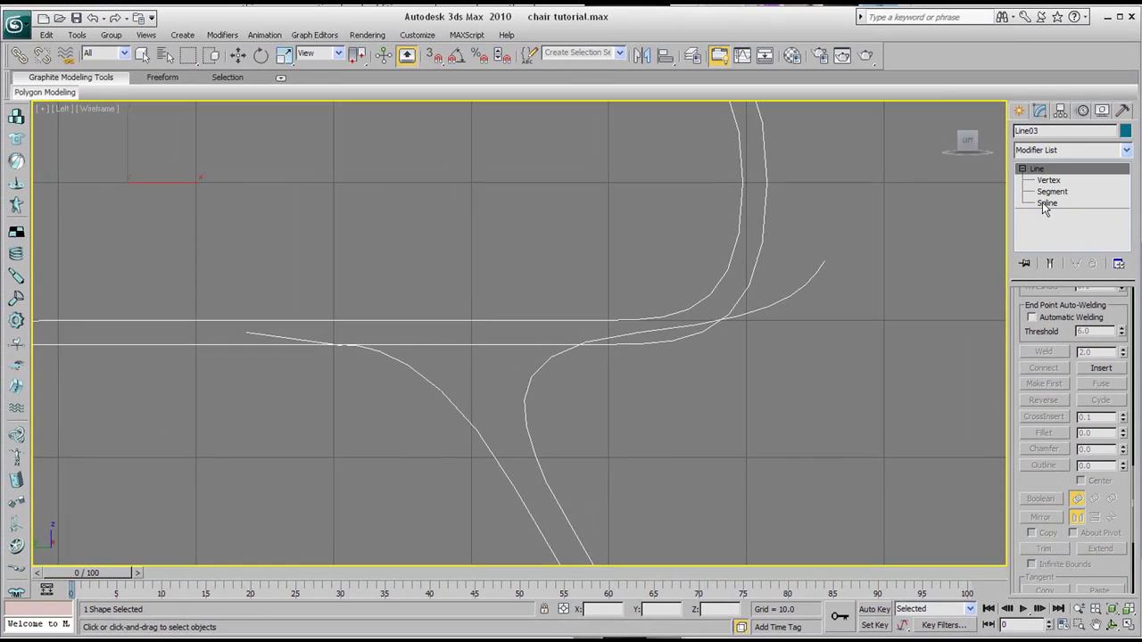
{"action": "left_click", "coordinate": [1046, 205]}
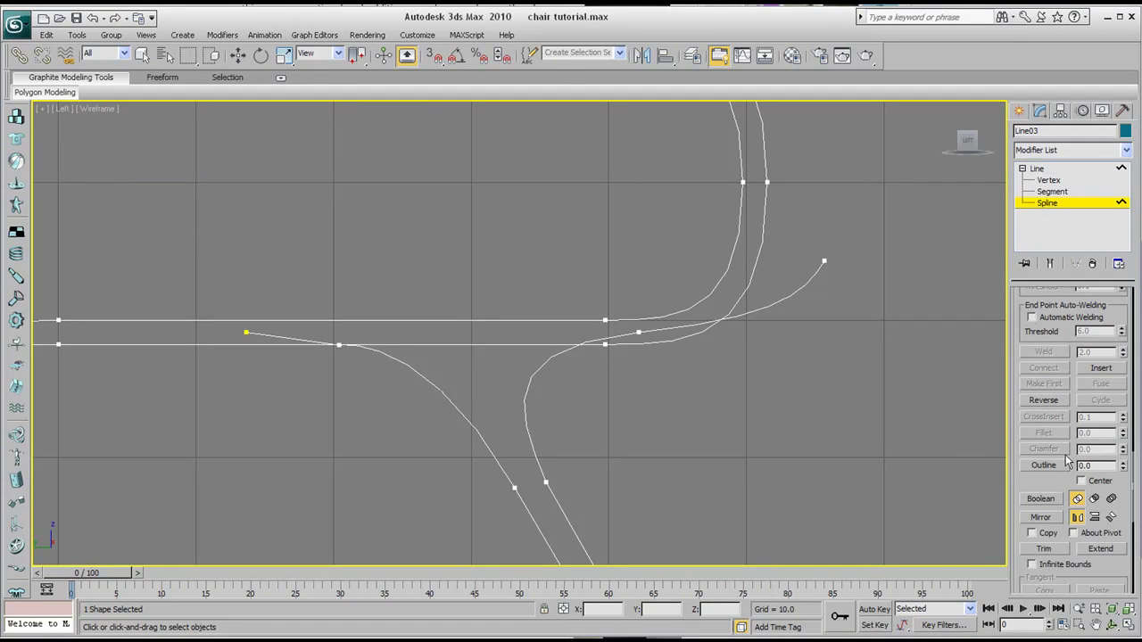
{"action": "left_click_drag", "start_coordinate": [1053, 484], "coordinate": [1051, 324]}
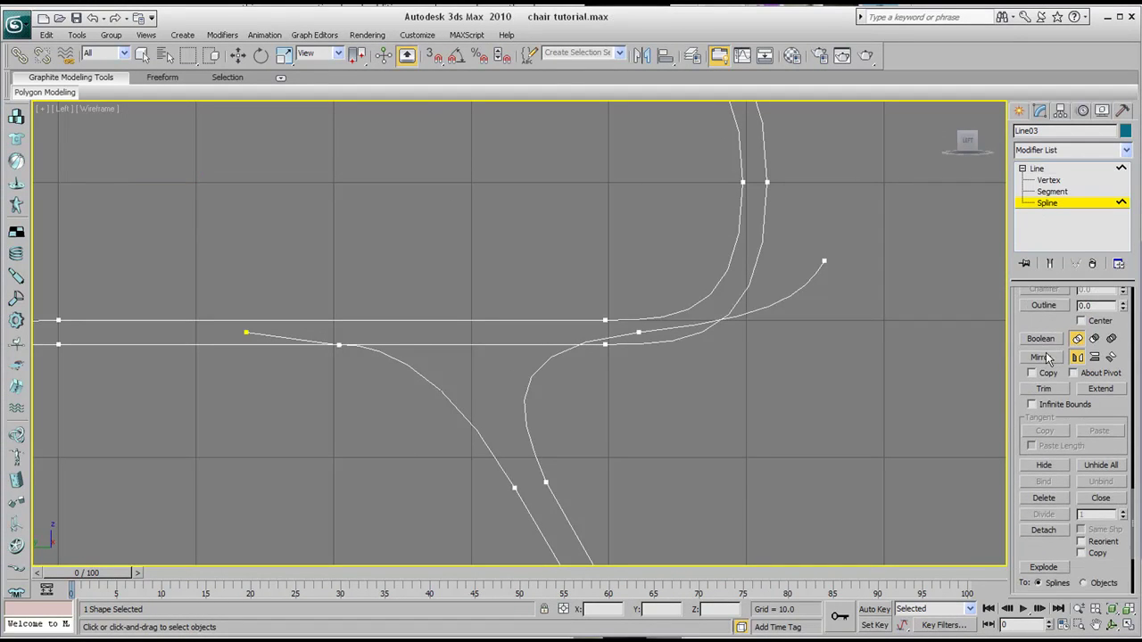
{"action": "left_click", "coordinate": [1046, 389]}
{"action": "middle_click_drag", "start_coordinate": [744, 350], "coordinate": [740, 350]}
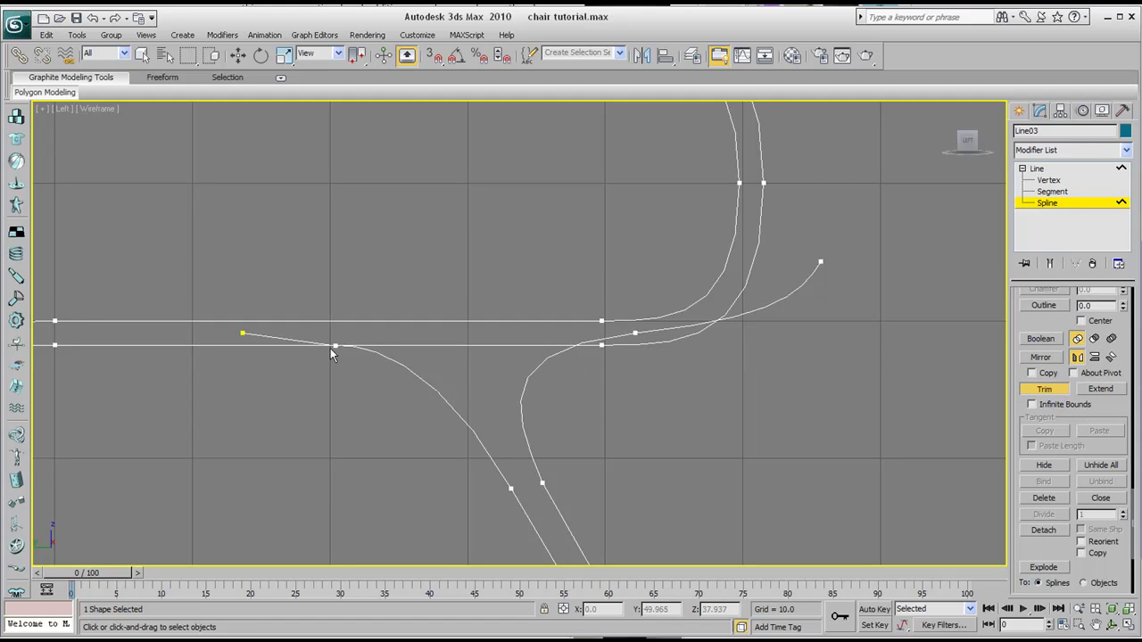
{"action": "left_click", "coordinate": [265, 336]}
{"action": "scroll", "coordinate": [265, 336], "scroll_direction": "up", "scroll_amount": 4}
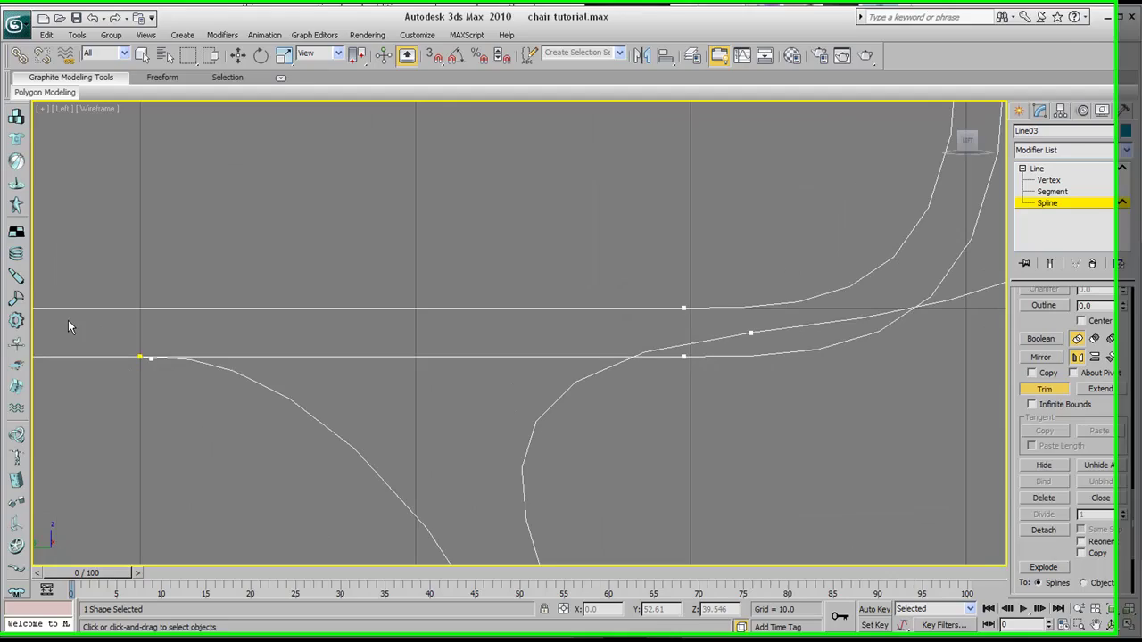
{"action": "scroll", "coordinate": [815, 295], "scroll_direction": "down", "scroll_amount": 2}
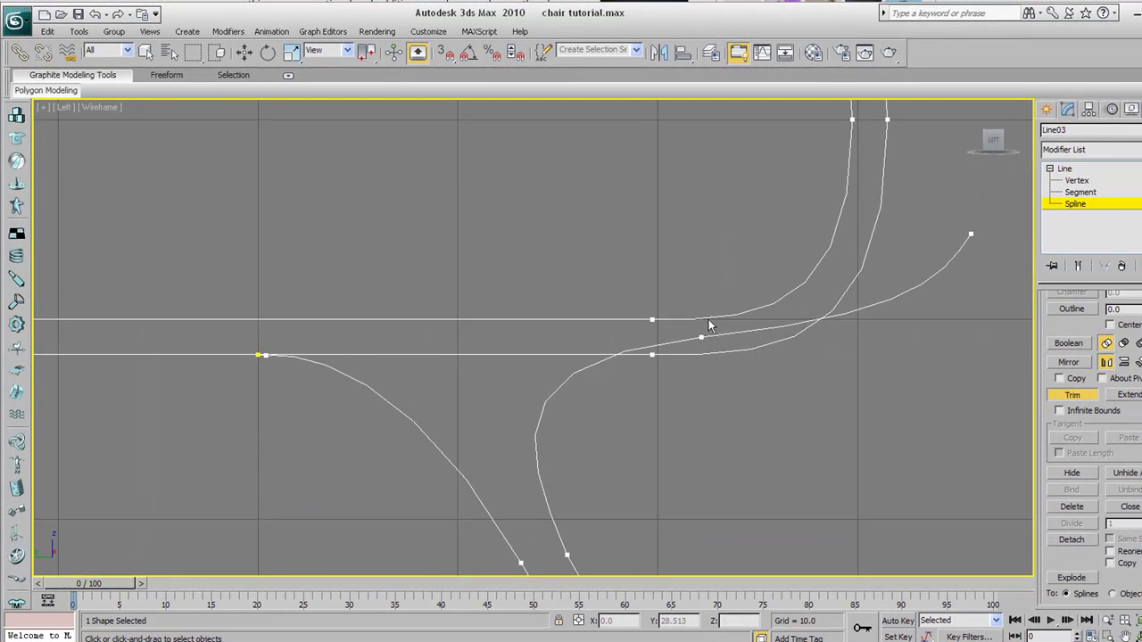
{"action": "left_click", "coordinate": [926, 277]}
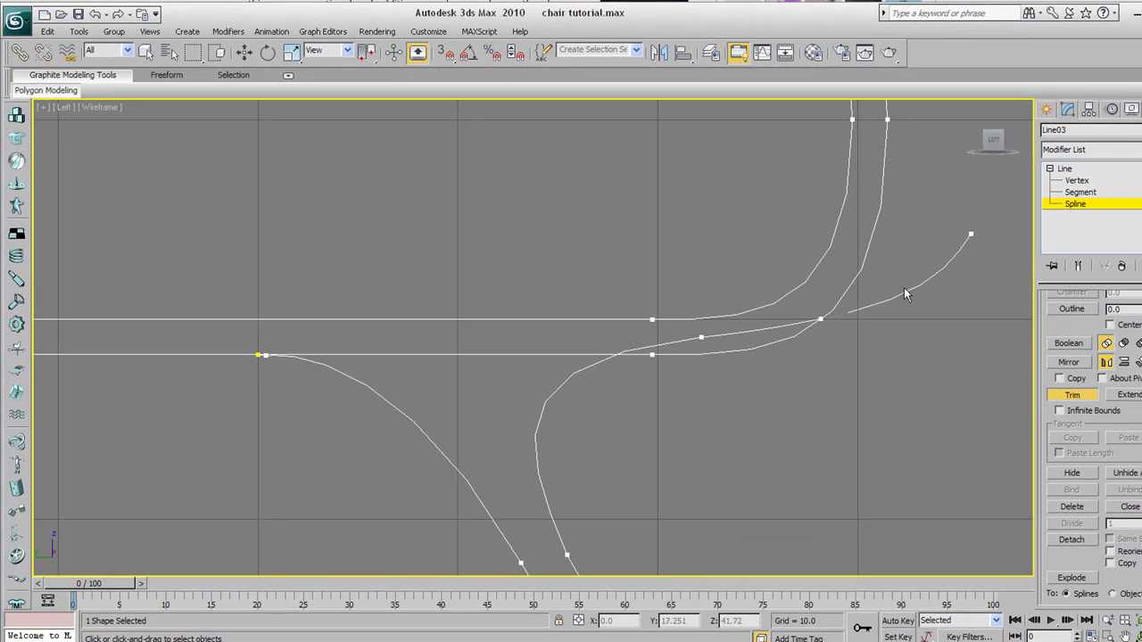
Try trimming the outer leg edge's remaining piece inside the seat thickness back to the underside line, and undo that trim.
{"action": "left_click", "coordinate": [730, 336]}
{"action": "middle_click_drag", "start_coordinate": [617, 337], "coordinate": [614, 257]}
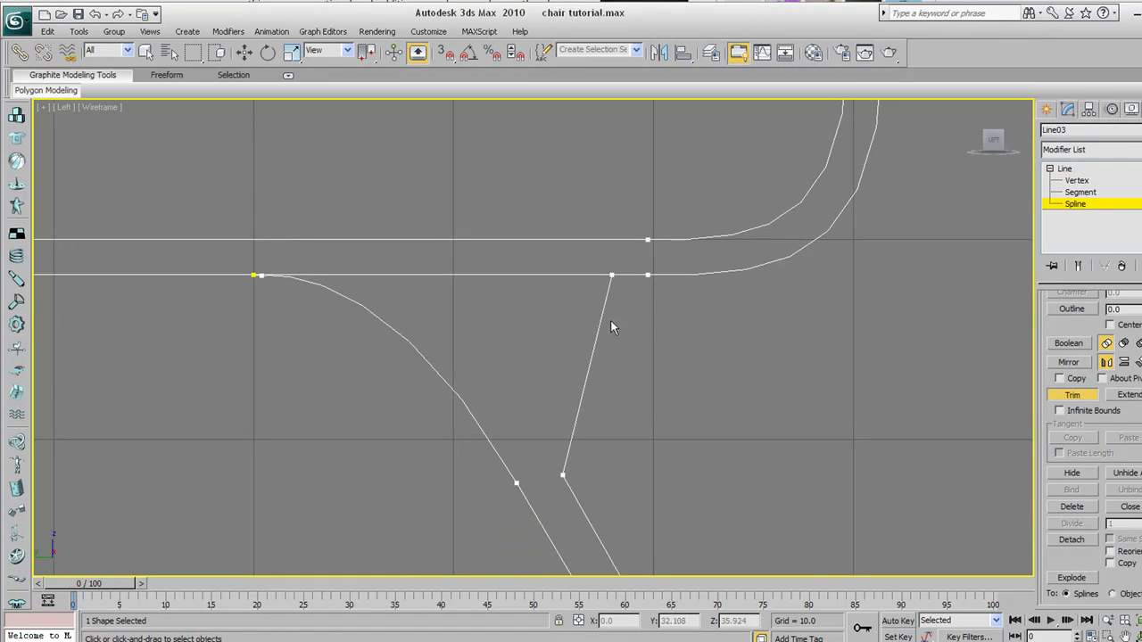
{"action": "middle_click_drag", "start_coordinate": [604, 339], "coordinate": [515, 298]}
{"action": "key", "text": "ctrl+z"}
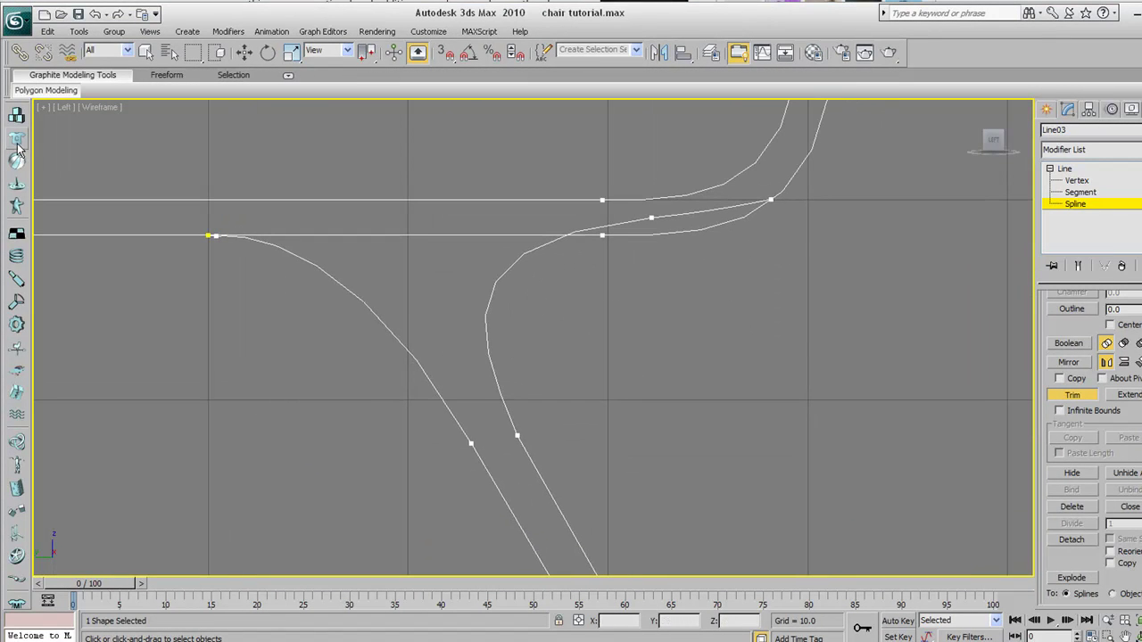
Move the outer leg edge's upper curved vertex onto the seat underside vertex at about Y 30, Z 38, and nudge the vertex below it.
{"action": "left_click", "coordinate": [244, 51]}
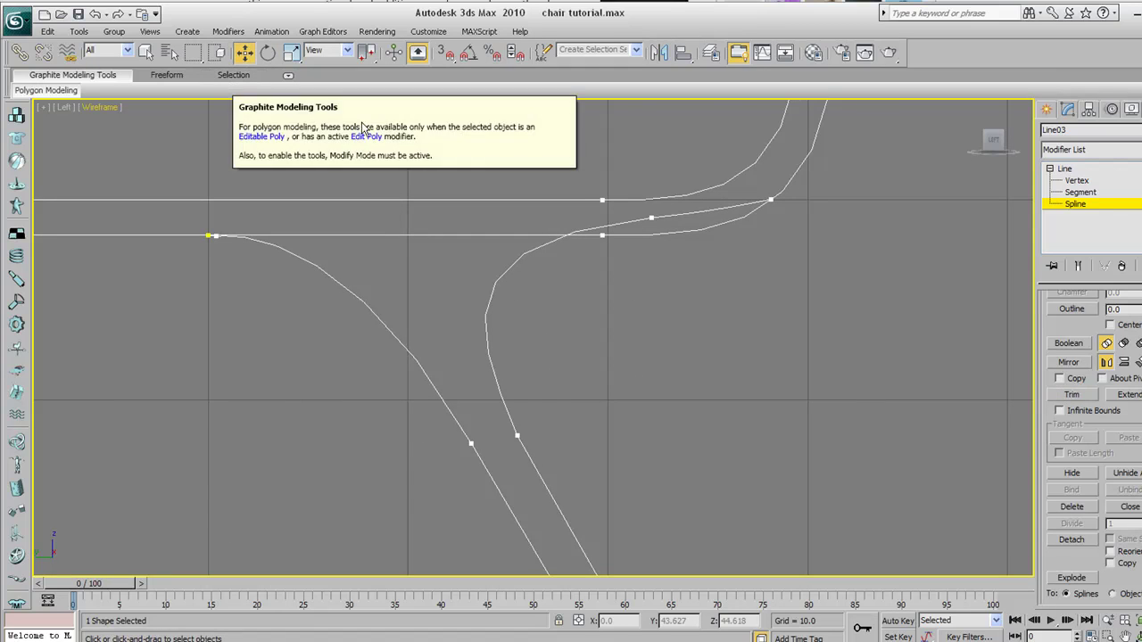
{"action": "middle_click_drag", "start_coordinate": [544, 269], "coordinate": [525, 230]}
{"action": "left_click", "coordinate": [630, 179]}
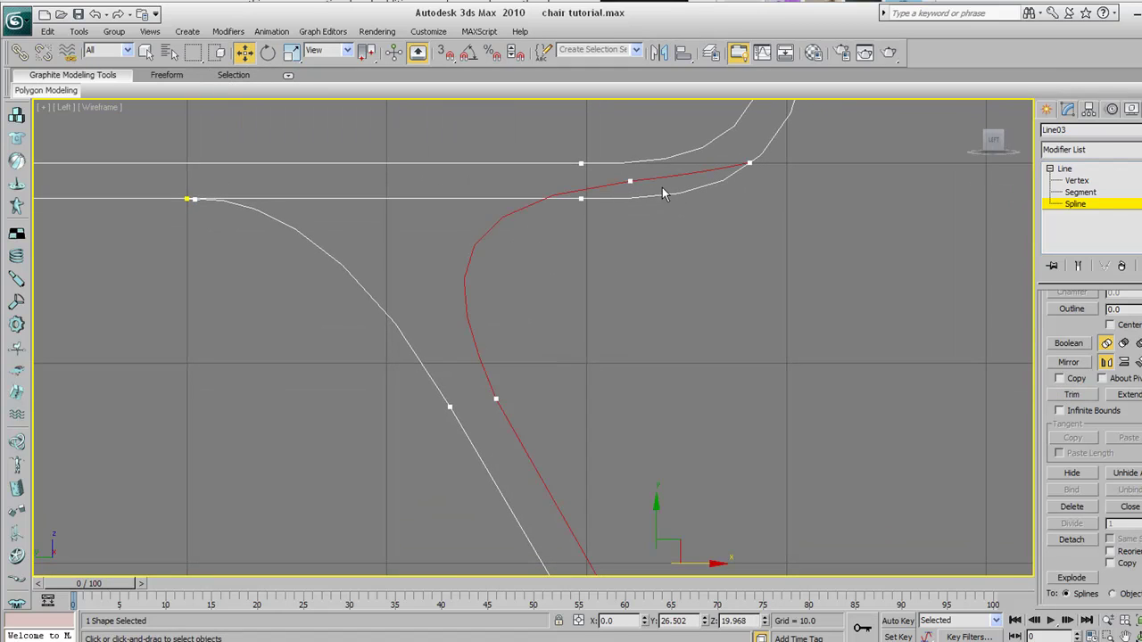
{"action": "middle_click_drag", "start_coordinate": [635, 183], "coordinate": [633, 185]}
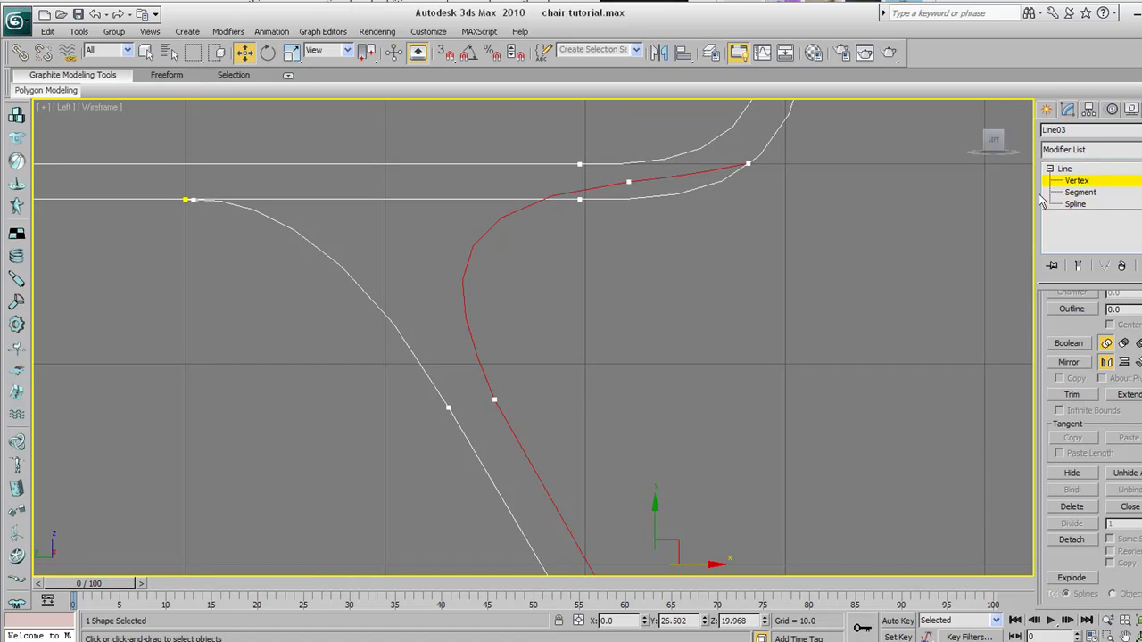
{"action": "left_click", "coordinate": [1077, 180]}
{"action": "left_click", "coordinate": [1077, 180]}
{"action": "left_click", "coordinate": [628, 182]}
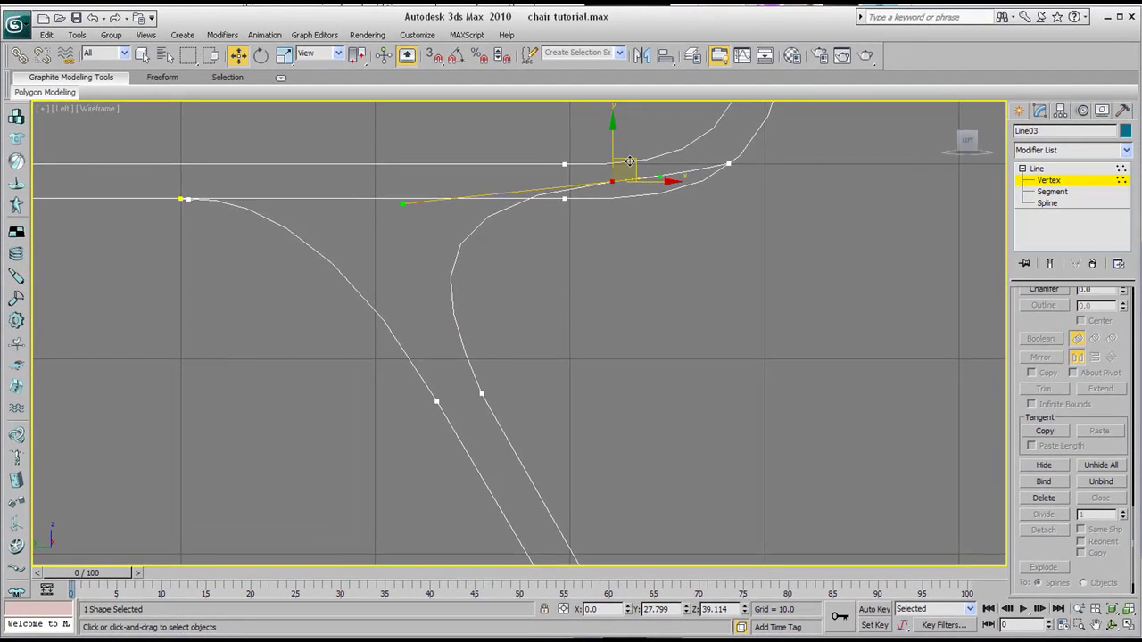
{"action": "left_click_drag", "start_coordinate": [628, 161], "coordinate": [582, 178]}
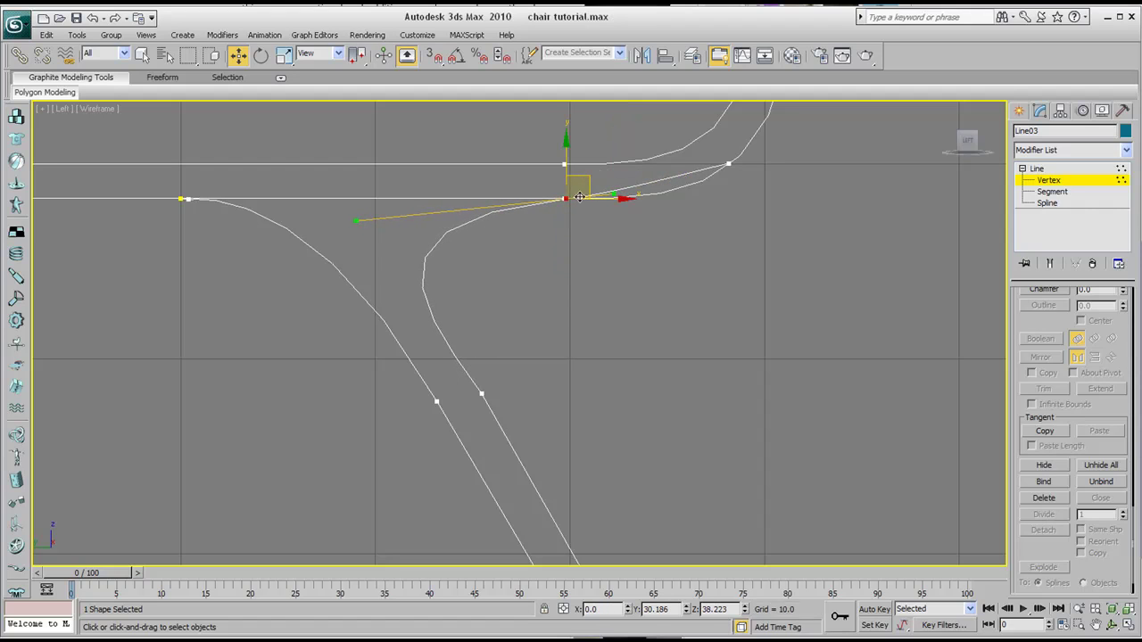
{"action": "left_click", "coordinate": [482, 391]}
{"action": "left_click_drag", "start_coordinate": [495, 371], "coordinate": [491, 376]}
Select both overlapping vertices on the seat underside and try to weld them with thresholds of 2.0 and 8.0.
{"action": "left_click", "coordinate": [565, 197]}
{"action": "middle_click_drag", "start_coordinate": [586, 234], "coordinate": [568, 229]}
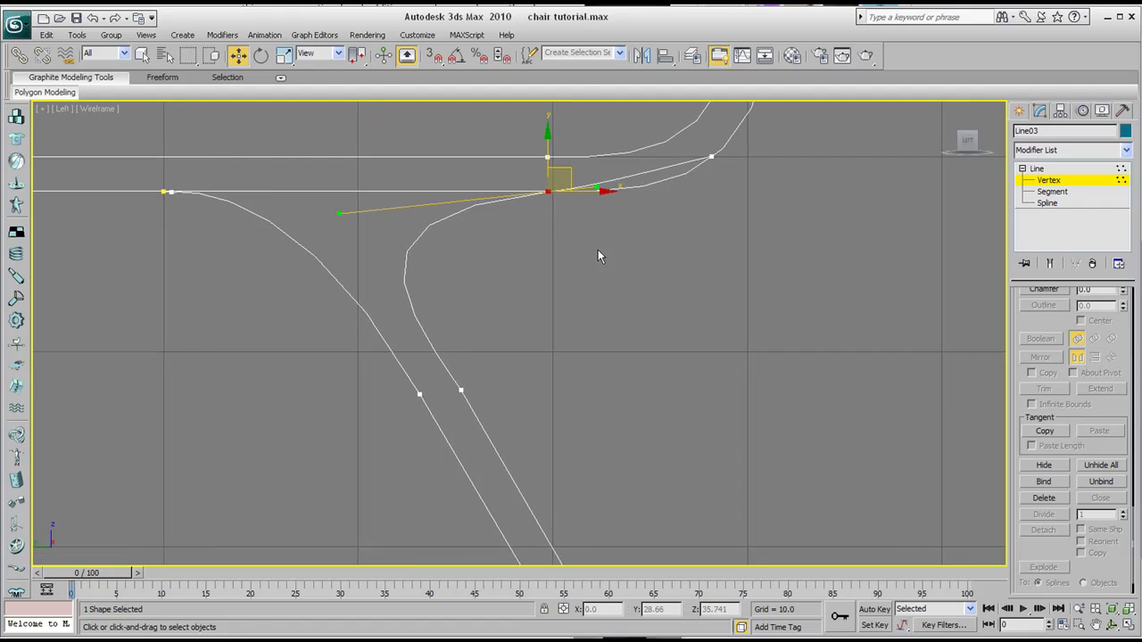
{"action": "left_click_drag", "start_coordinate": [538, 179], "coordinate": [557, 201]}
{"action": "scroll", "coordinate": [1115, 330], "scroll_direction": "up", "scroll_amount": 5}
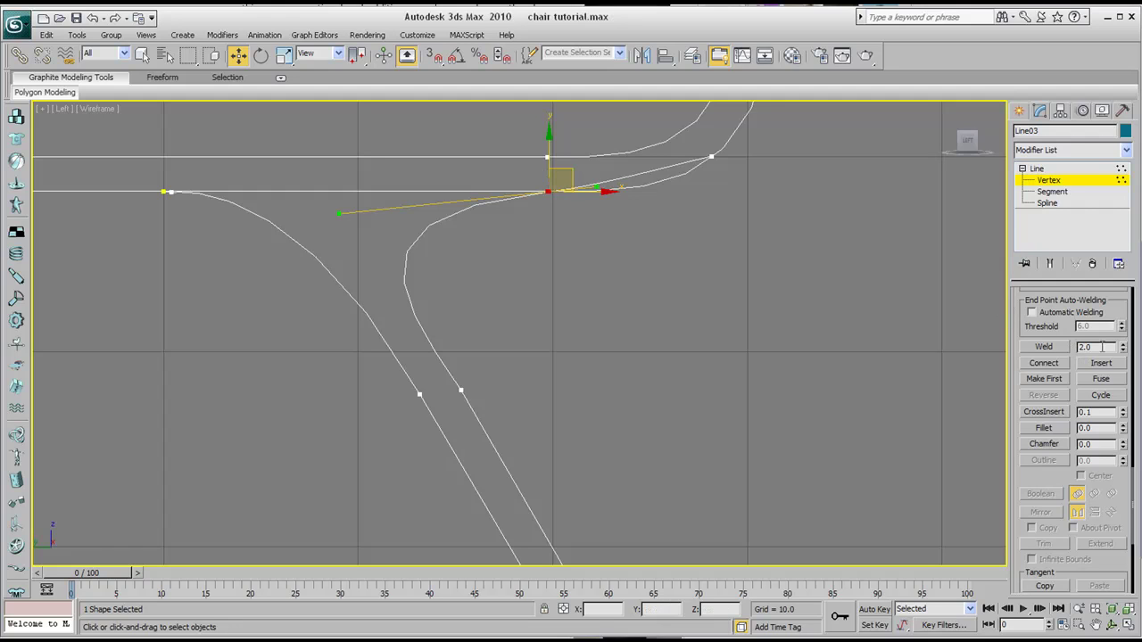
{"action": "left_click", "coordinate": [1046, 347]}
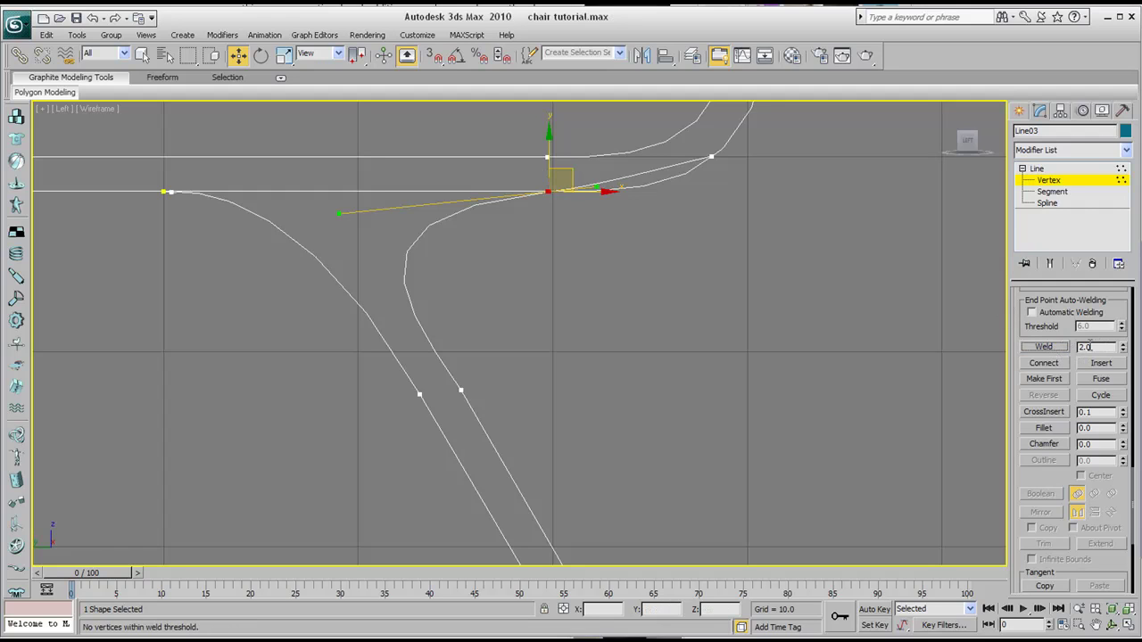
{"action": "left_click_drag", "start_coordinate": [1122, 348], "coordinate": [1122, 314]}
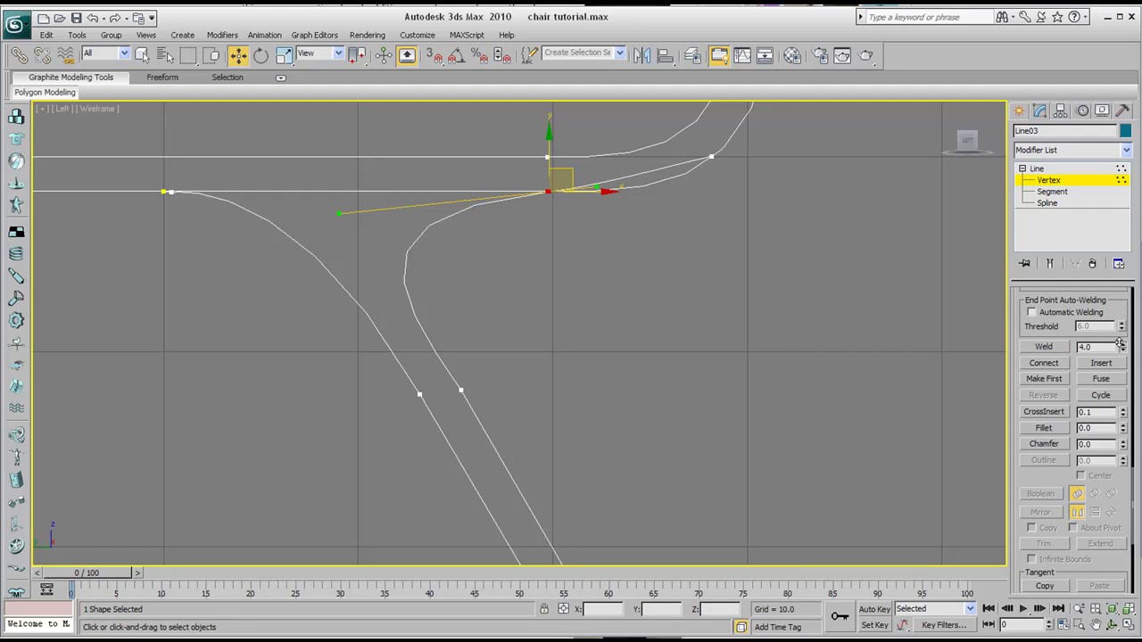
{"action": "left_click", "coordinate": [1043, 347]}
Inspect up close the gap between the two selected vertices where the outer leg edge meets the seat underside.
{"action": "middle_click_drag", "start_coordinate": [583, 236], "coordinate": [589, 265]}
{"action": "scroll", "coordinate": [589, 265], "scroll_direction": "up", "scroll_amount": 5}
{"action": "middle_click_drag", "start_coordinate": [514, 228], "coordinate": [507, 396]}
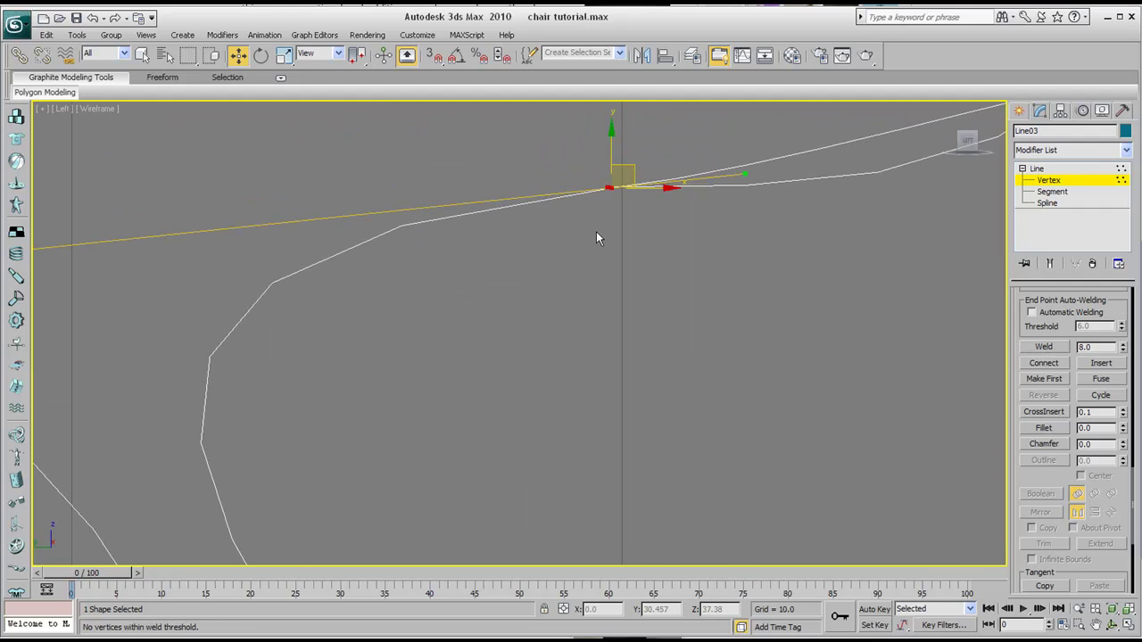
{"action": "scroll", "coordinate": [596, 231], "scroll_direction": "up", "scroll_amount": 3}
{"action": "middle_click_drag", "start_coordinate": [584, 273], "coordinate": [526, 467]}
{"action": "scroll", "coordinate": [660, 230], "scroll_direction": "up", "scroll_amount": 1}
{"action": "middle_click_drag", "start_coordinate": [680, 194], "coordinate": [599, 295]}
{"action": "scroll", "coordinate": [610, 286], "scroll_direction": "up", "scroll_amount": 1}
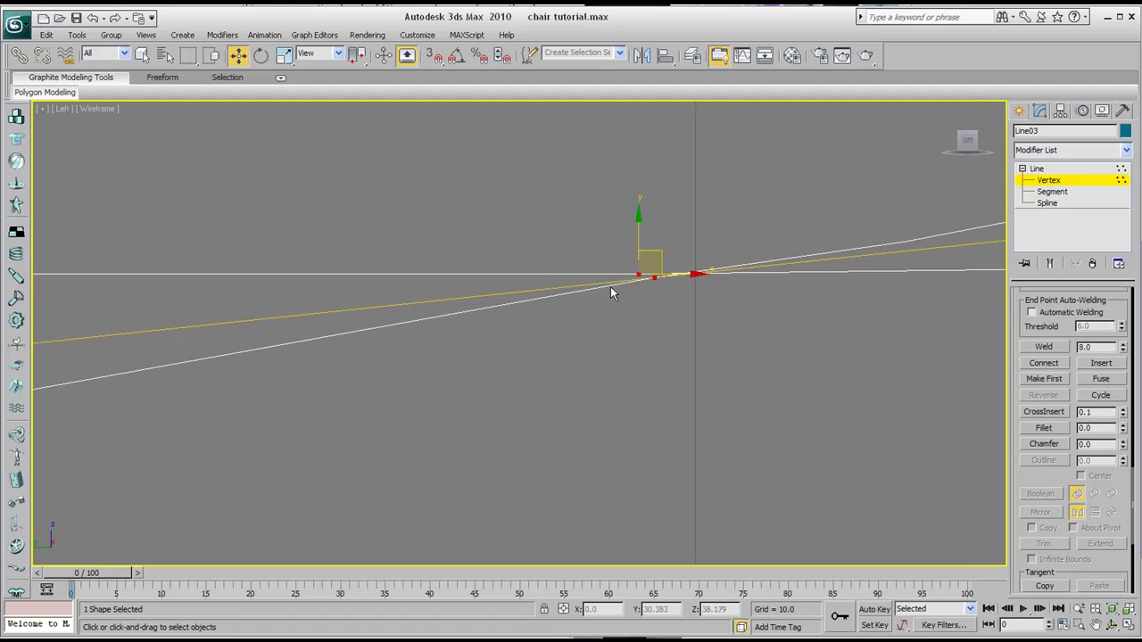
{"action": "scroll", "coordinate": [614, 288], "scroll_direction": "up", "scroll_amount": 1}
{"action": "left_click", "coordinate": [710, 254]}
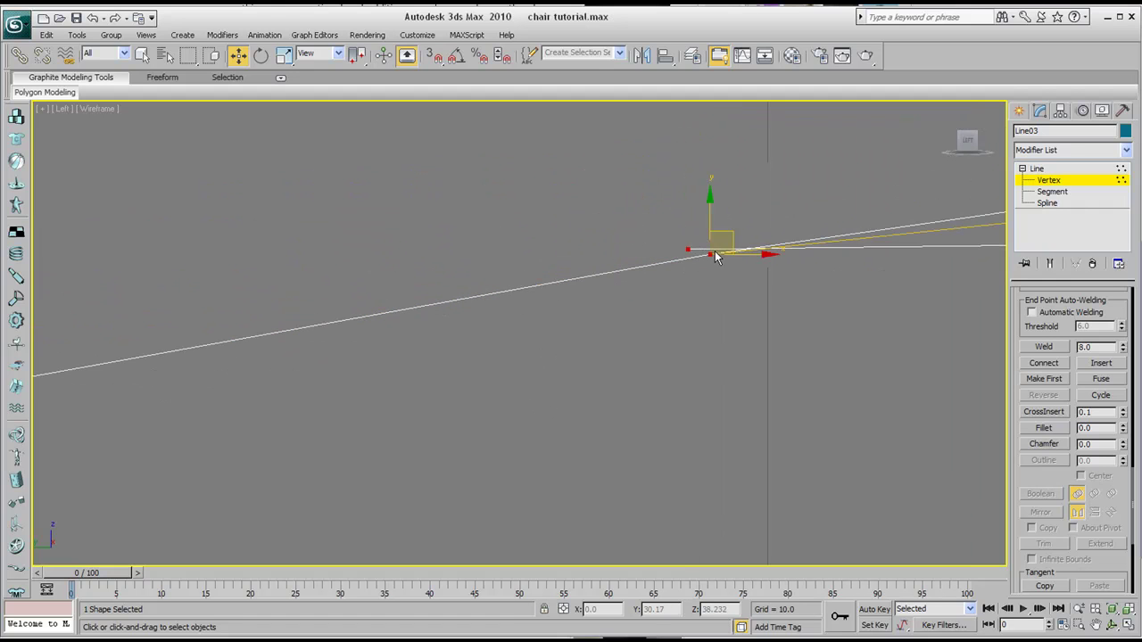
{"action": "middle_click_drag", "start_coordinate": [704, 265], "coordinate": [591, 334]}
{"action": "scroll", "coordinate": [682, 302], "scroll_direction": "up", "scroll_amount": 1}
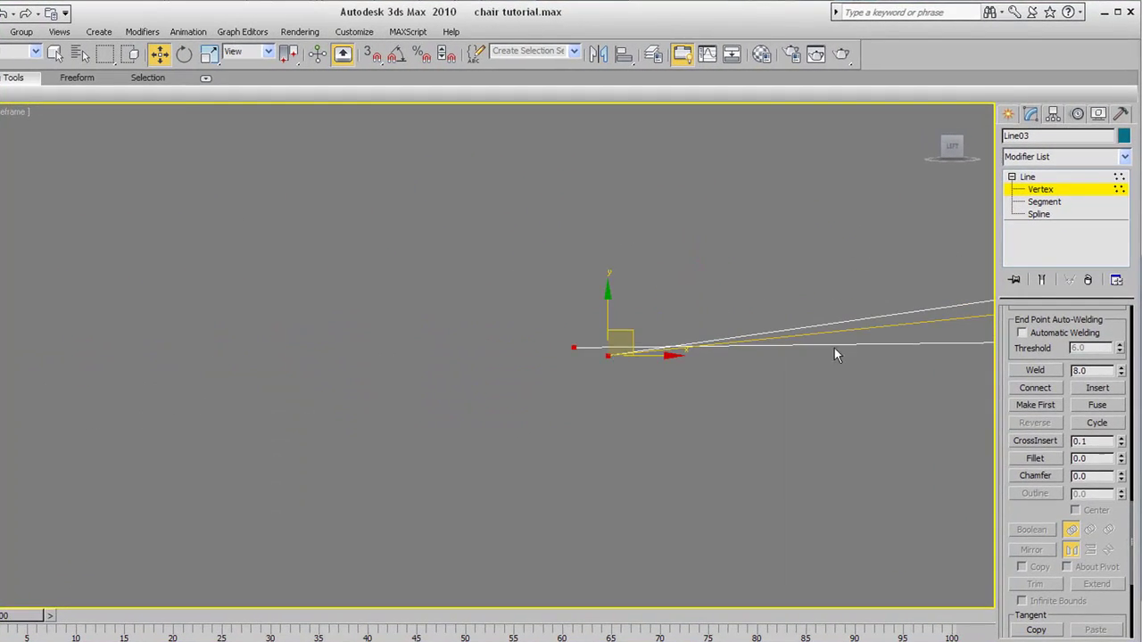
Raise the weld threshold to 73.0 and 259.0, trying to weld the two selected vertices at each value.
{"action": "left_click_drag", "start_coordinate": [1123, 374], "coordinate": [1120, 358]}
{"action": "left_click", "coordinate": [1041, 374]}
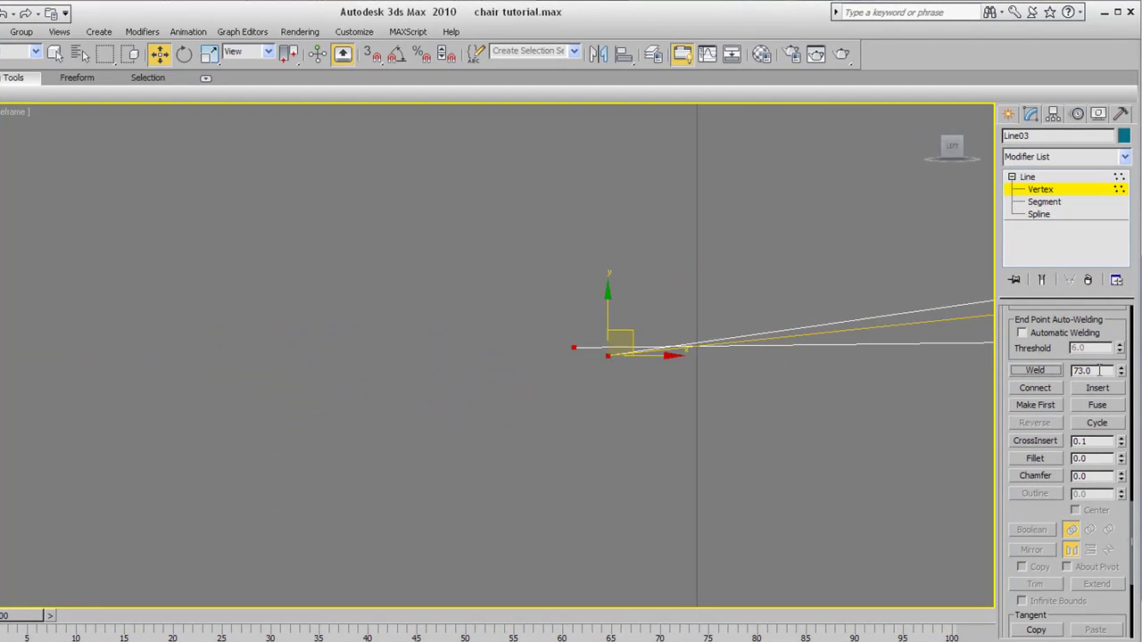
{"action": "left_click_drag", "start_coordinate": [1122, 374], "coordinate": [1117, 225]}
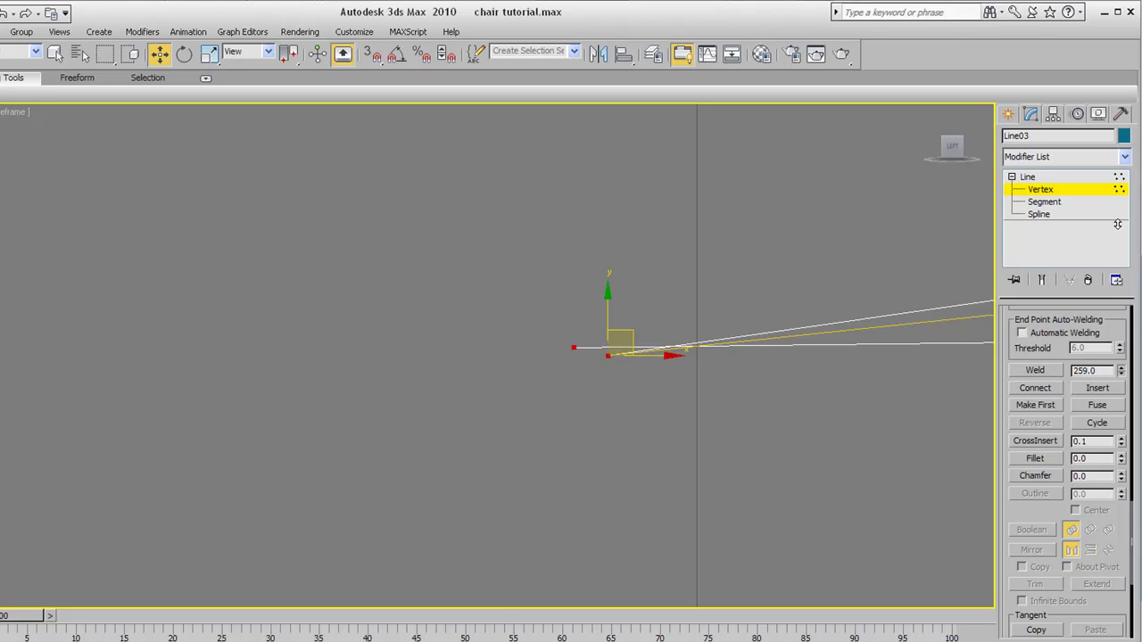
{"action": "left_click", "coordinate": [1045, 372]}
{"action": "scroll", "coordinate": [577, 356], "scroll_direction": "down", "scroll_amount": 3}
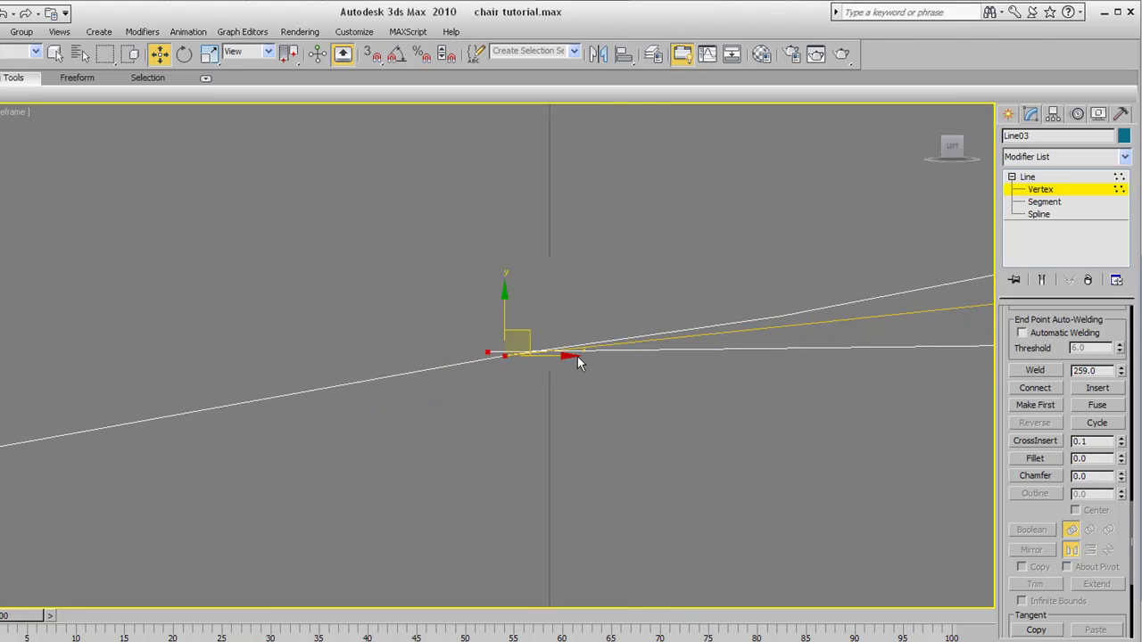
{"action": "scroll", "coordinate": [586, 366], "scroll_direction": "down", "scroll_amount": 8}
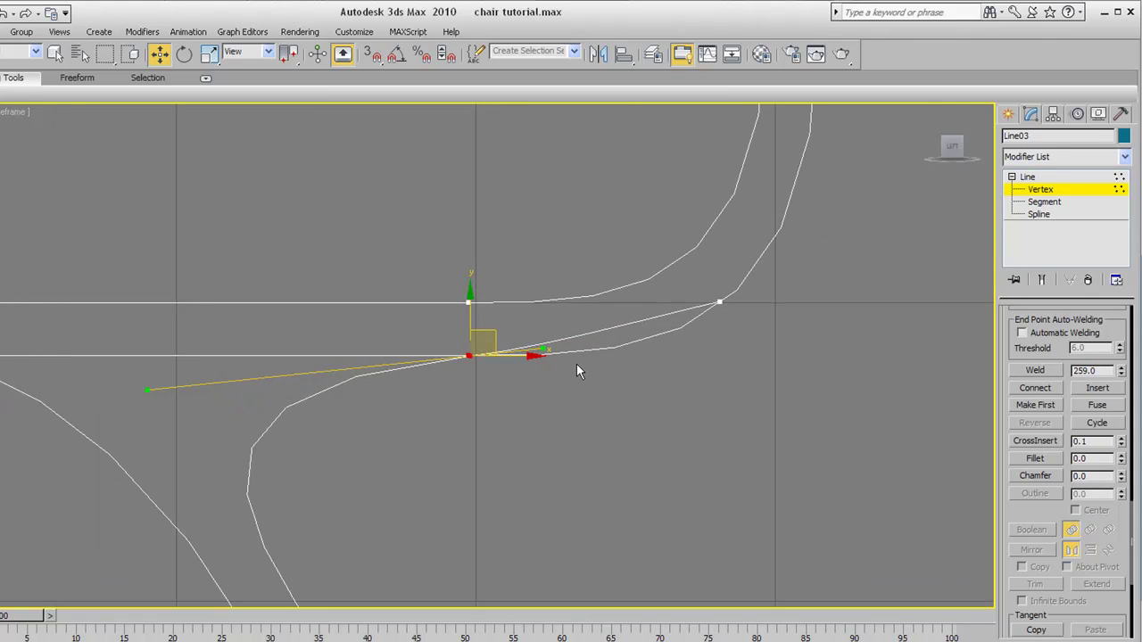
Trim off the outer leg edge's surplus section that runs from the seat underside junction to the seat's rounded front.
{"action": "middle_click_drag", "start_coordinate": [550, 375], "coordinate": [574, 350]}
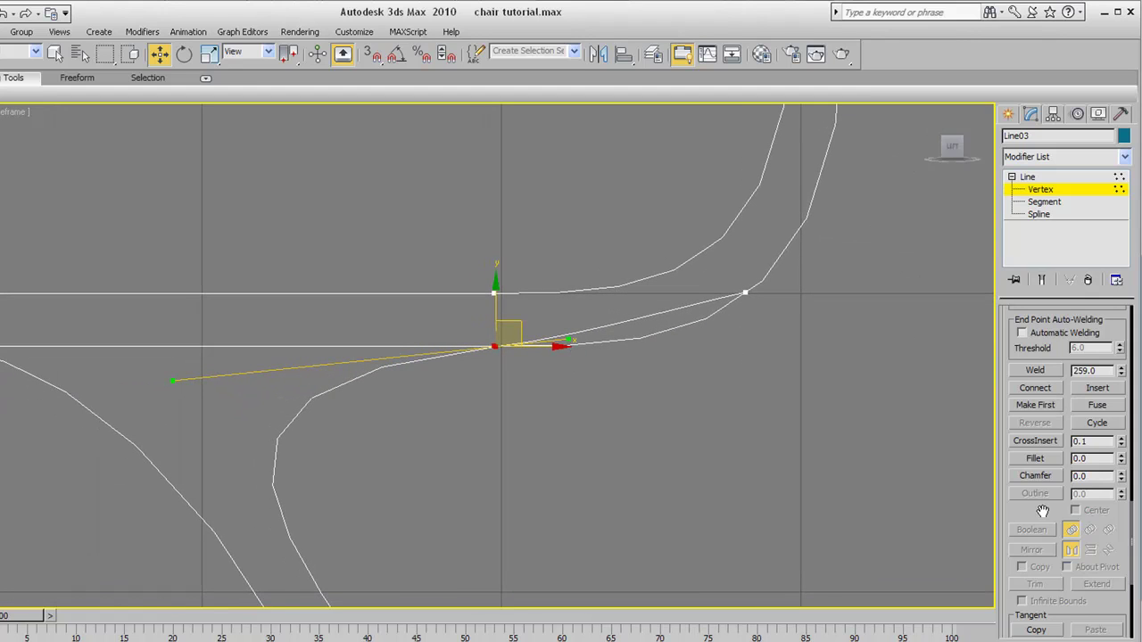
{"action": "left_click_drag", "start_coordinate": [1043, 512], "coordinate": [1036, 617]}
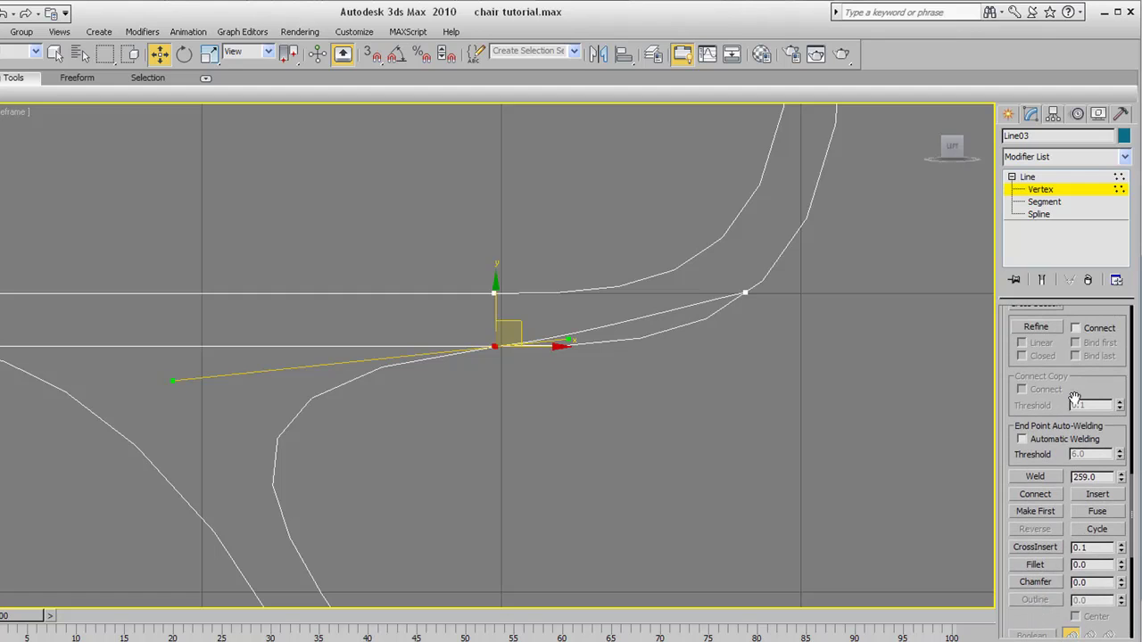
{"action": "left_click_drag", "start_coordinate": [1107, 378], "coordinate": [1053, 155]}
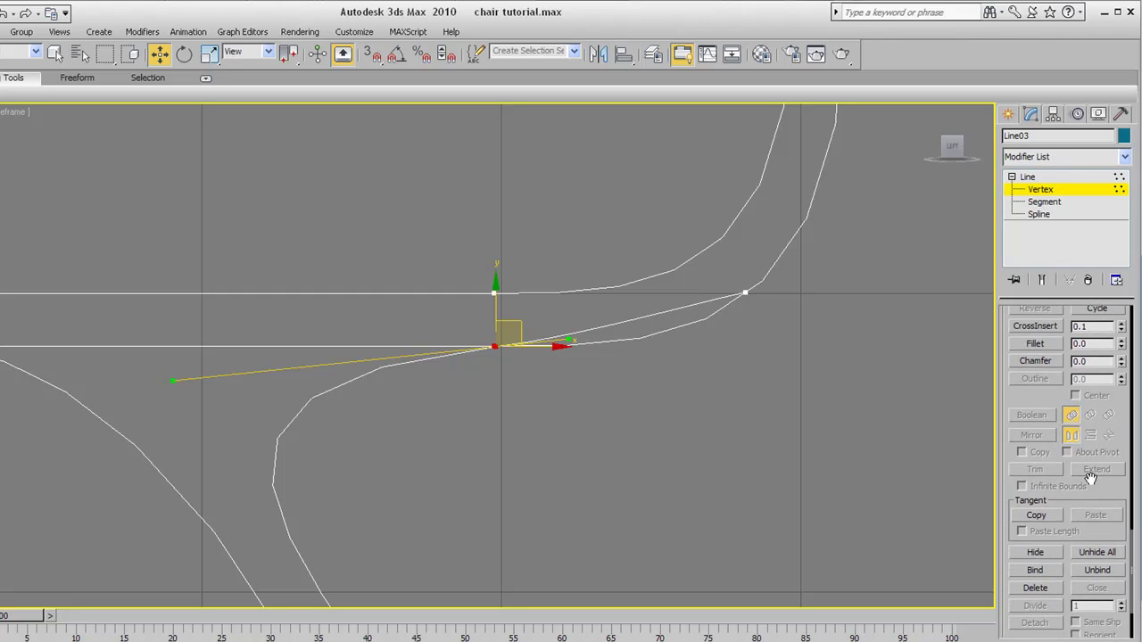
{"action": "left_click", "coordinate": [1039, 214]}
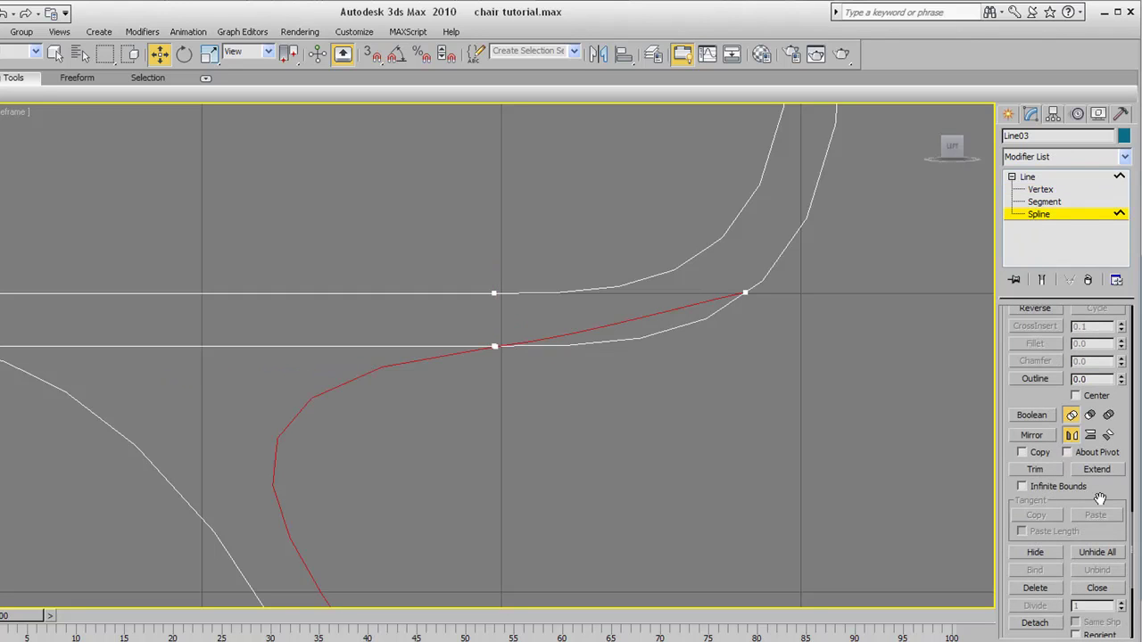
{"action": "left_click_drag", "start_coordinate": [1103, 495], "coordinate": [1079, 282]}
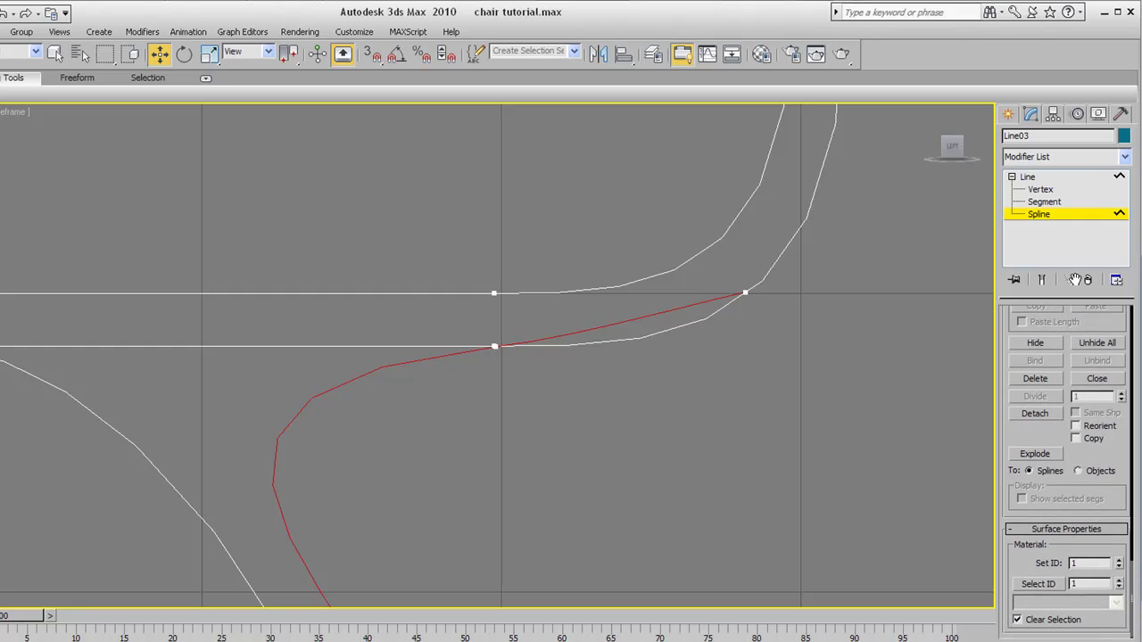
{"action": "left_click_drag", "start_coordinate": [1070, 227], "coordinate": [1072, 342]}
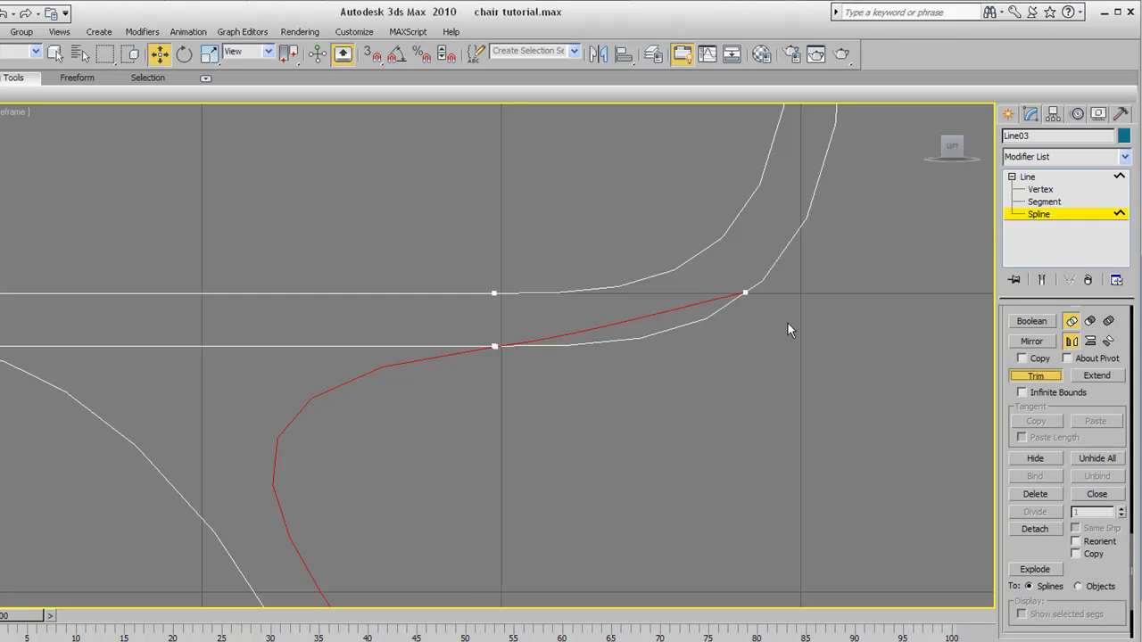
{"action": "left_click", "coordinate": [692, 304]}
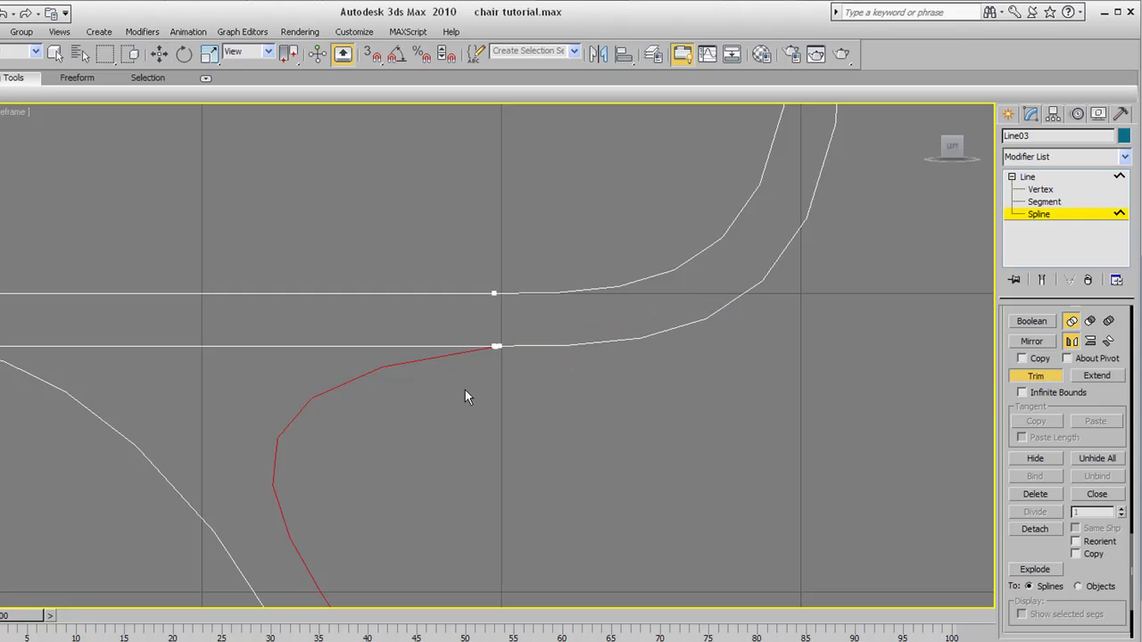
Trim the seat underside segment between the inner and outer edges of the front leg, opening the leg into the seat.
{"action": "middle_click_drag", "start_coordinate": [457, 389], "coordinate": [628, 327]}
{"action": "scroll", "coordinate": [610, 300], "scroll_direction": "down", "scroll_amount": 3}
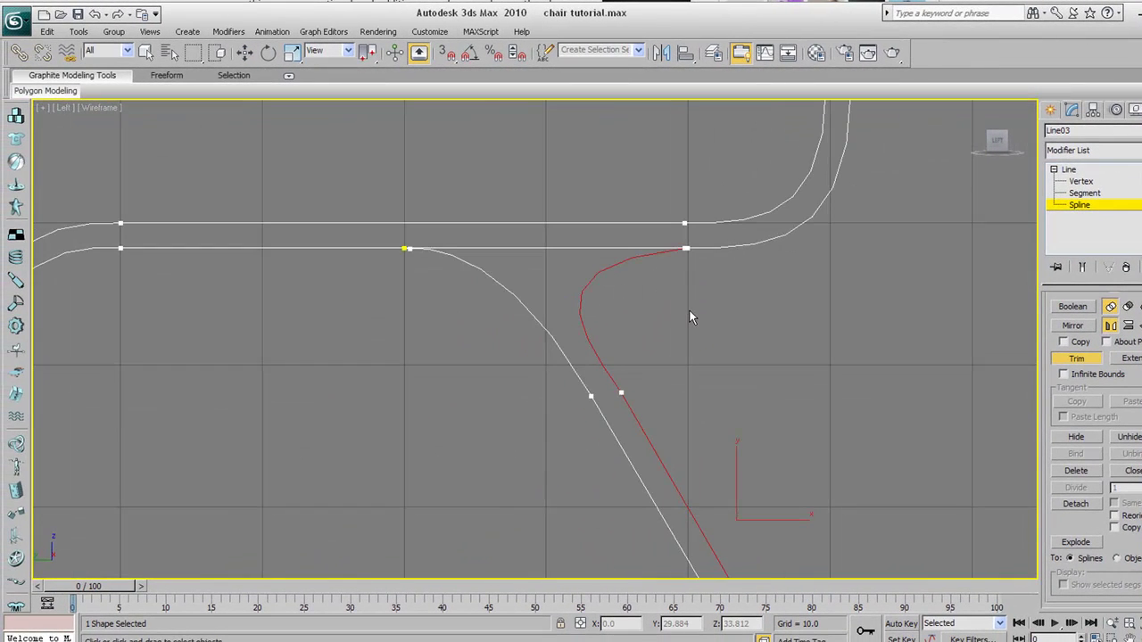
{"action": "scroll", "coordinate": [712, 261], "scroll_direction": "up", "scroll_amount": 1}
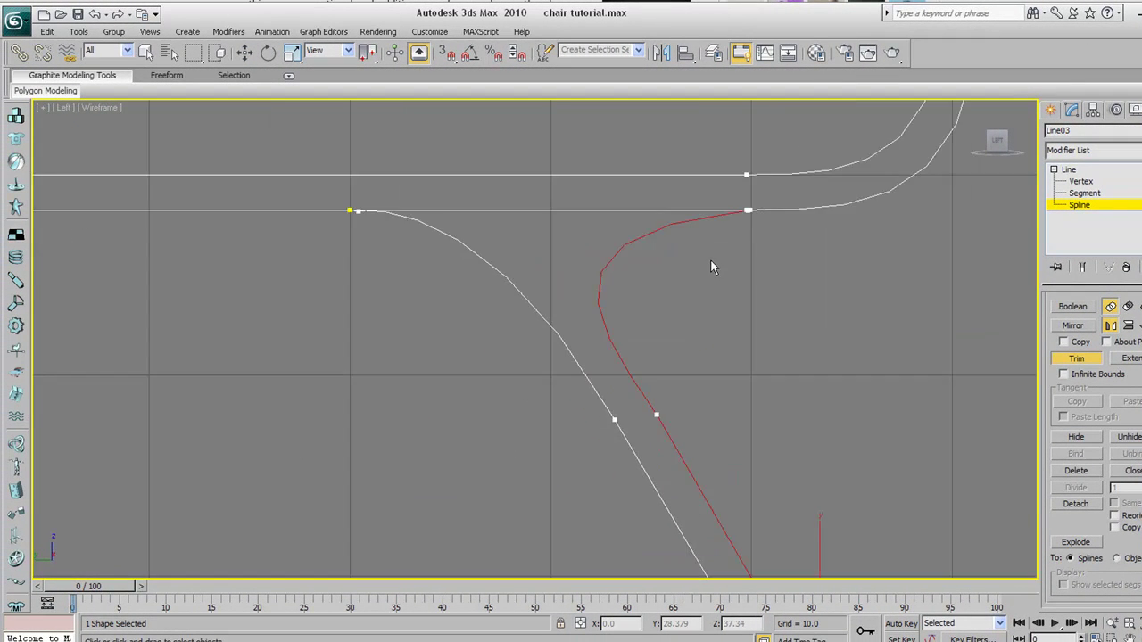
{"action": "middle_click_drag", "start_coordinate": [724, 240], "coordinate": [672, 237]}
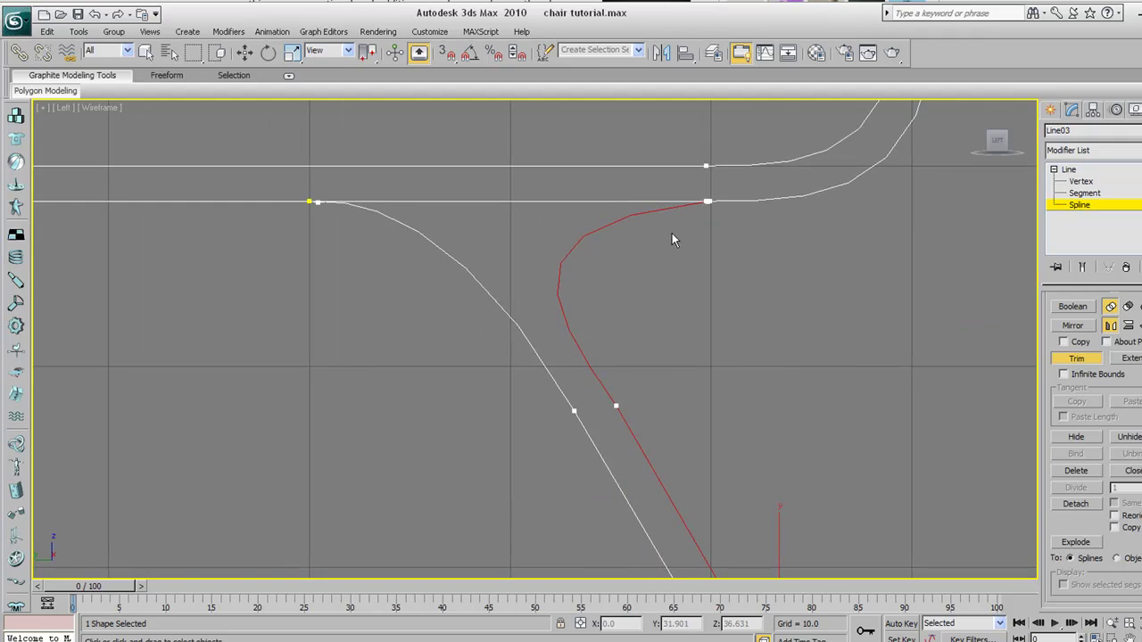
{"action": "scroll", "coordinate": [673, 238], "scroll_direction": "up", "scroll_amount": 1}
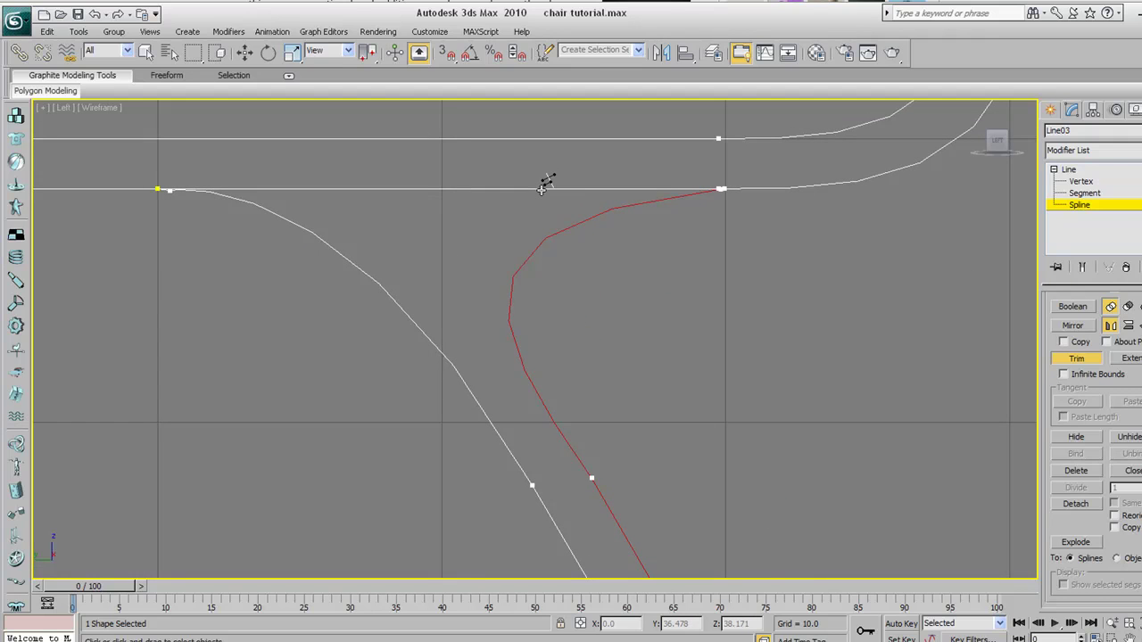
{"action": "left_click", "coordinate": [542, 188]}
{"action": "middle_click_drag", "start_coordinate": [583, 220], "coordinate": [575, 242]}
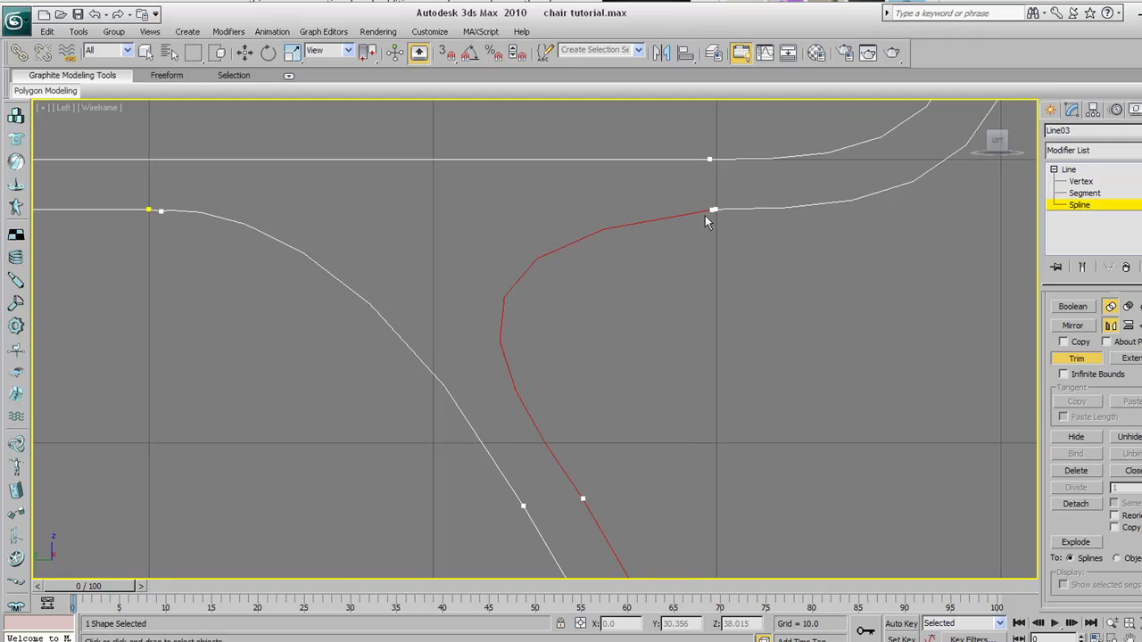
Examine the trimmed side profile as a whole and up close at both junctions of the front leg and seat underside.
{"action": "scroll", "coordinate": [705, 214], "scroll_direction": "down", "scroll_amount": 5}
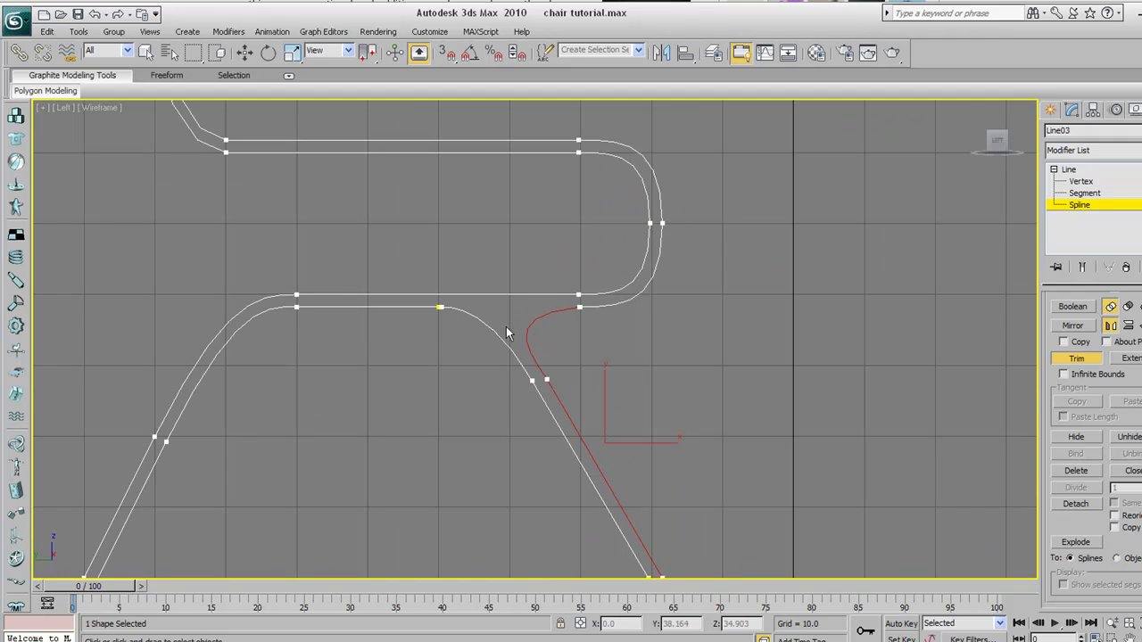
{"action": "middle_click_drag", "start_coordinate": [506, 326], "coordinate": [525, 229]}
{"action": "scroll", "coordinate": [518, 230], "scroll_direction": "down", "scroll_amount": 4}
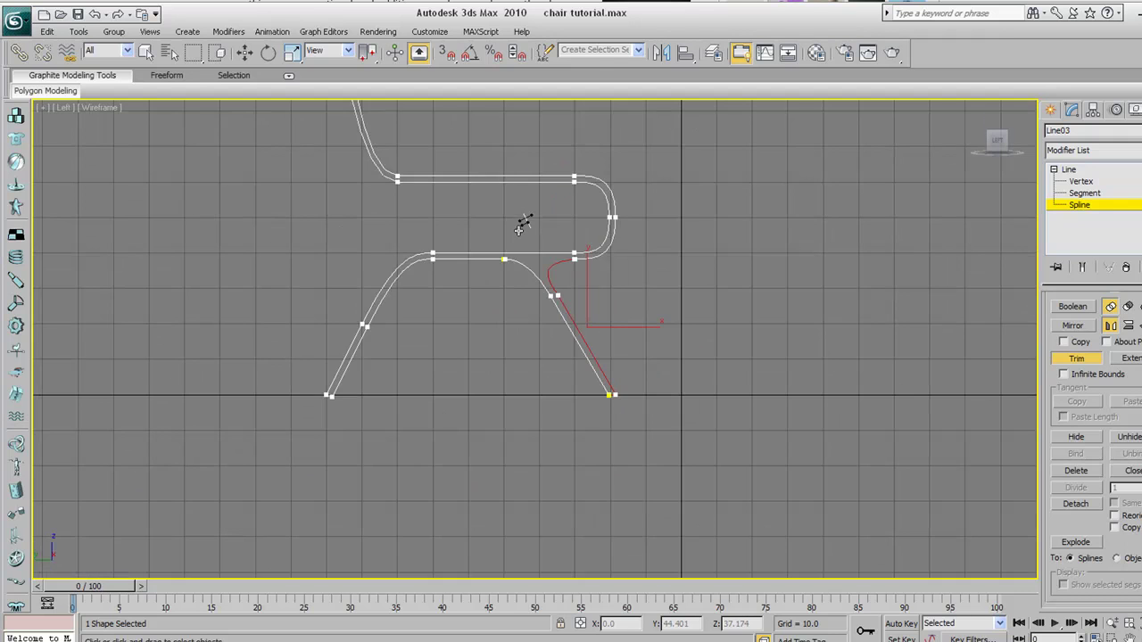
{"action": "scroll", "coordinate": [510, 223], "scroll_direction": "down", "scroll_amount": 3}
{"action": "scroll", "coordinate": [450, 290], "scroll_direction": "down", "scroll_amount": 1}
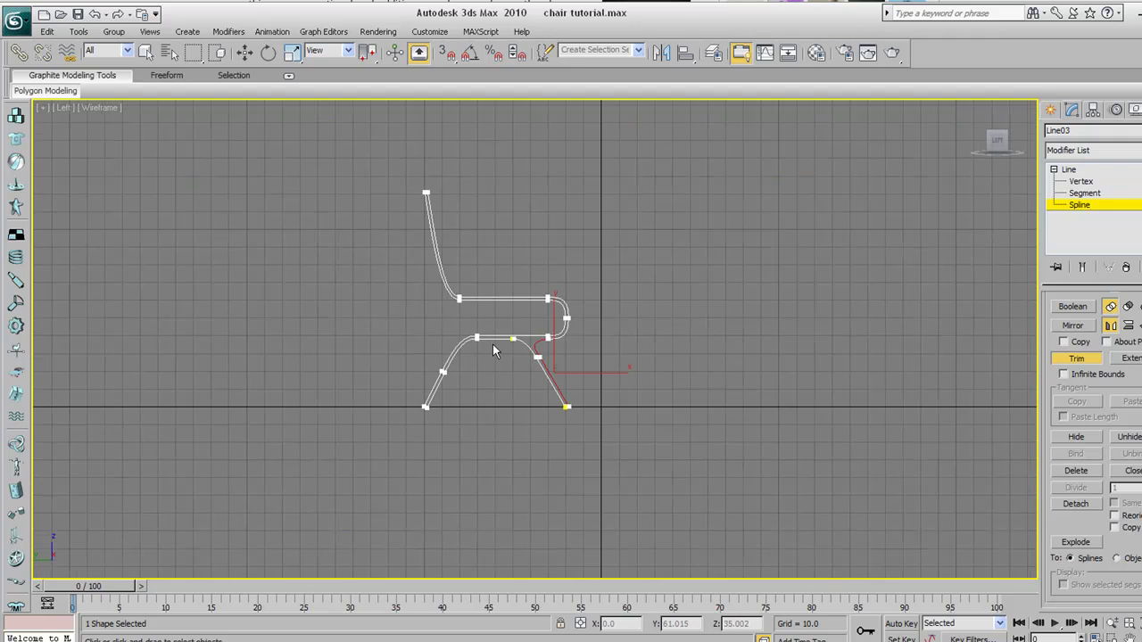
{"action": "scroll", "coordinate": [496, 350], "scroll_direction": "up", "scroll_amount": 4}
{"action": "scroll", "coordinate": [493, 353], "scroll_direction": "up", "scroll_amount": 2}
{"action": "scroll", "coordinate": [571, 368], "scroll_direction": "up", "scroll_amount": 5}
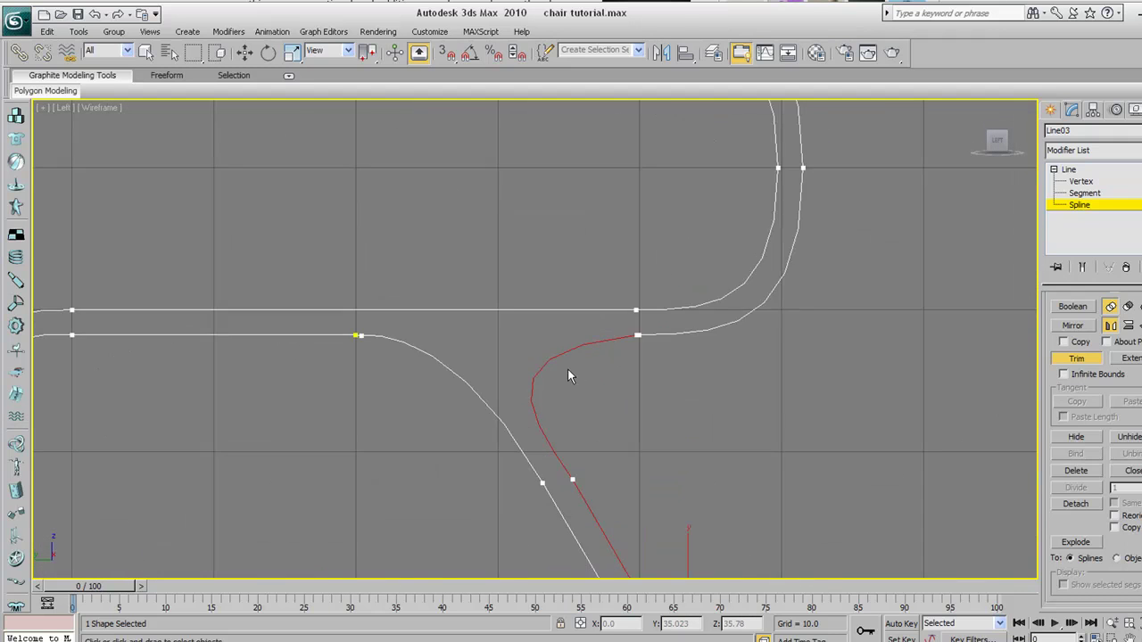
{"action": "middle_click_drag", "start_coordinate": [645, 389], "coordinate": [584, 262]}
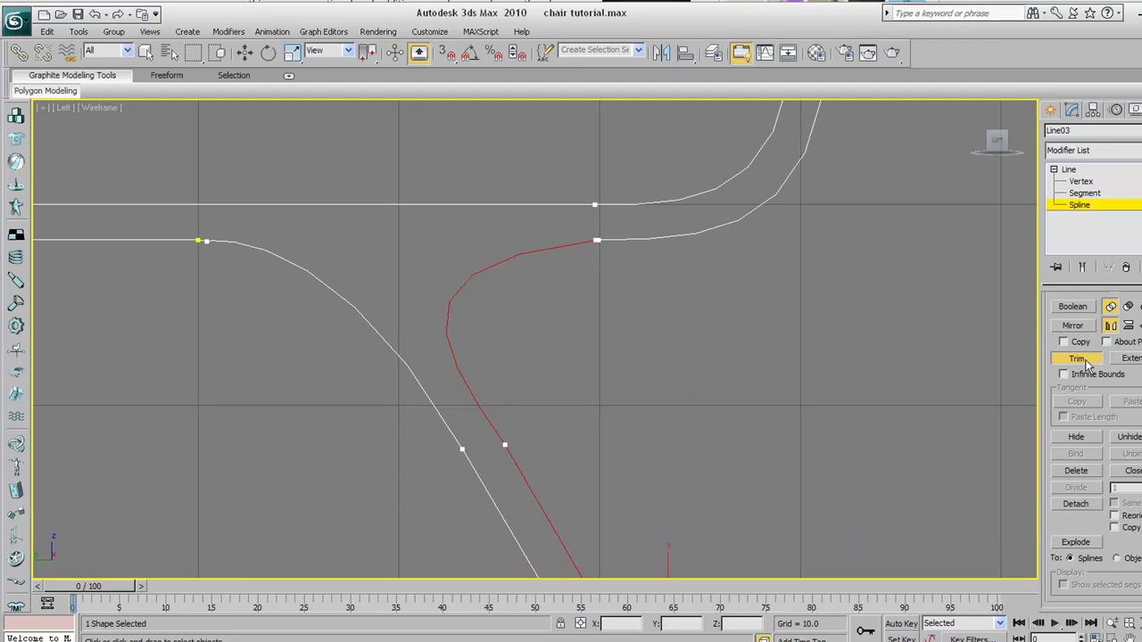
{"action": "middle_click_drag", "start_coordinate": [456, 294], "coordinate": [521, 319]}
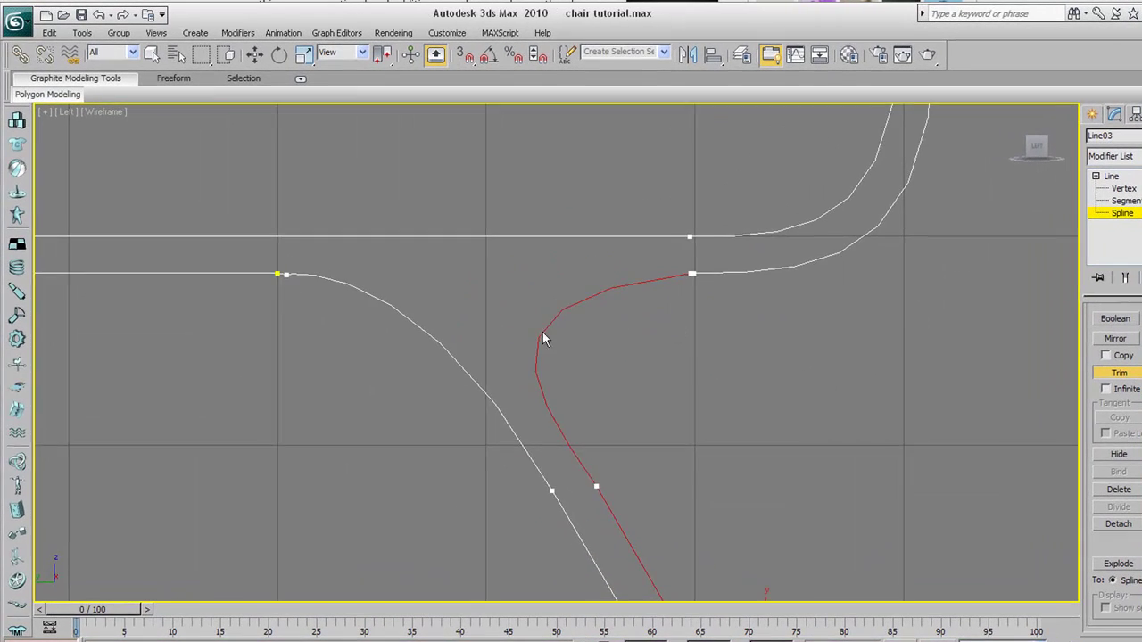
{"action": "middle_click_drag", "start_coordinate": [421, 308], "coordinate": [573, 348]}
{"action": "scroll", "coordinate": [537, 336], "scroll_direction": "up", "scroll_amount": 2}
{"action": "scroll", "coordinate": [430, 316], "scroll_direction": "up", "scroll_amount": 4}
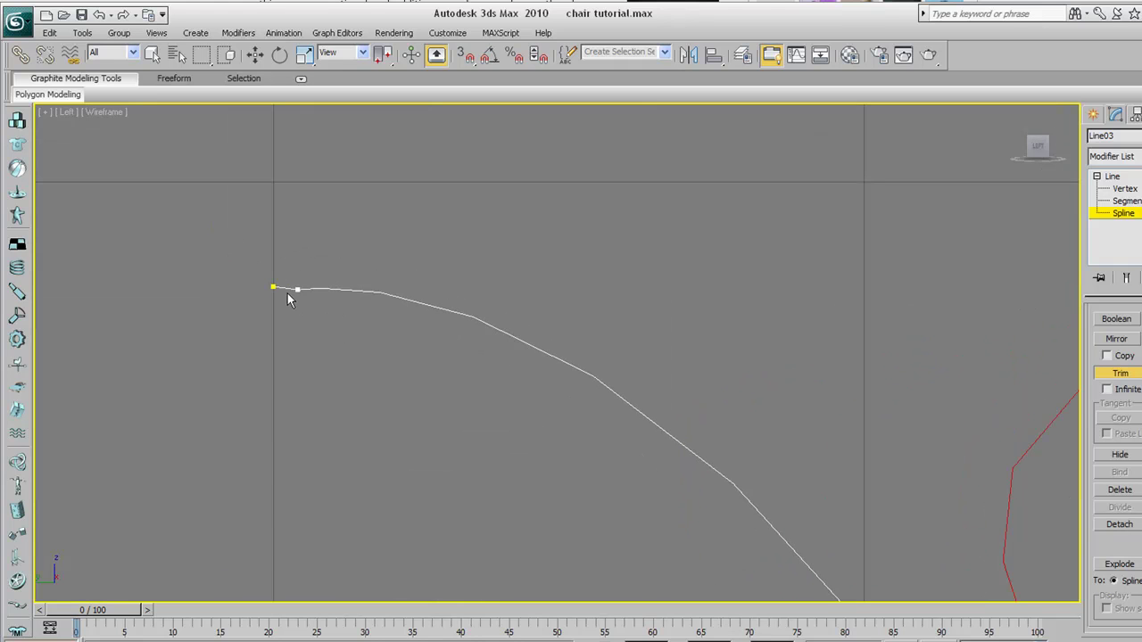
{"action": "scroll", "coordinate": [411, 319], "scroll_direction": "down", "scroll_amount": 8}
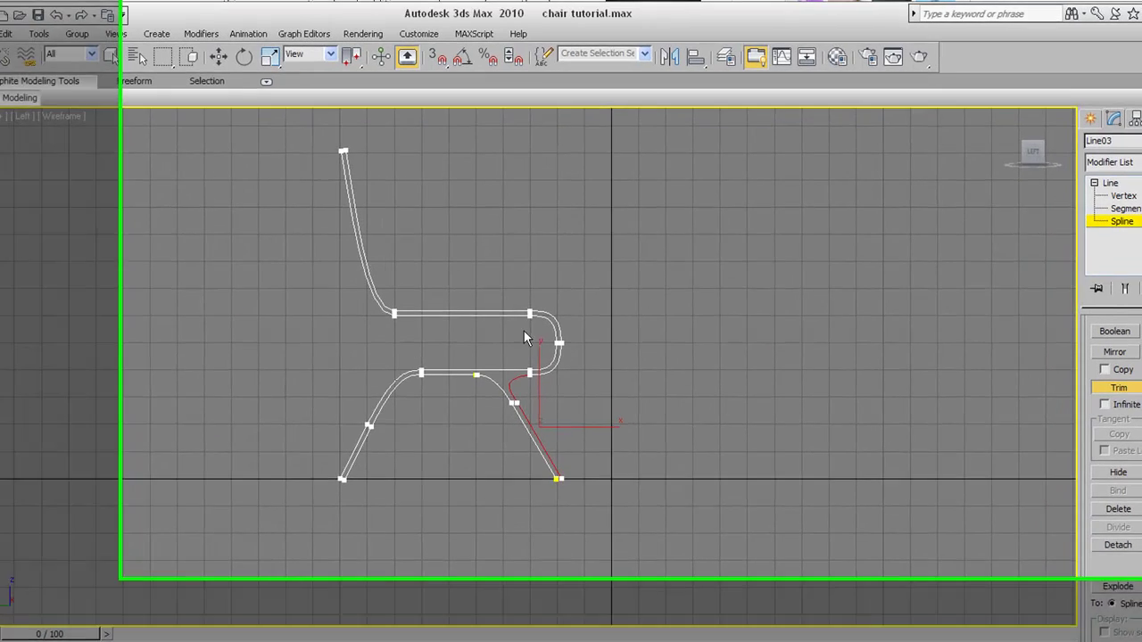
Leave spline editing and make one independent copy of the chair profile, offset about 11.3 units along X in the Top view.
{"action": "key", "text": "w"}
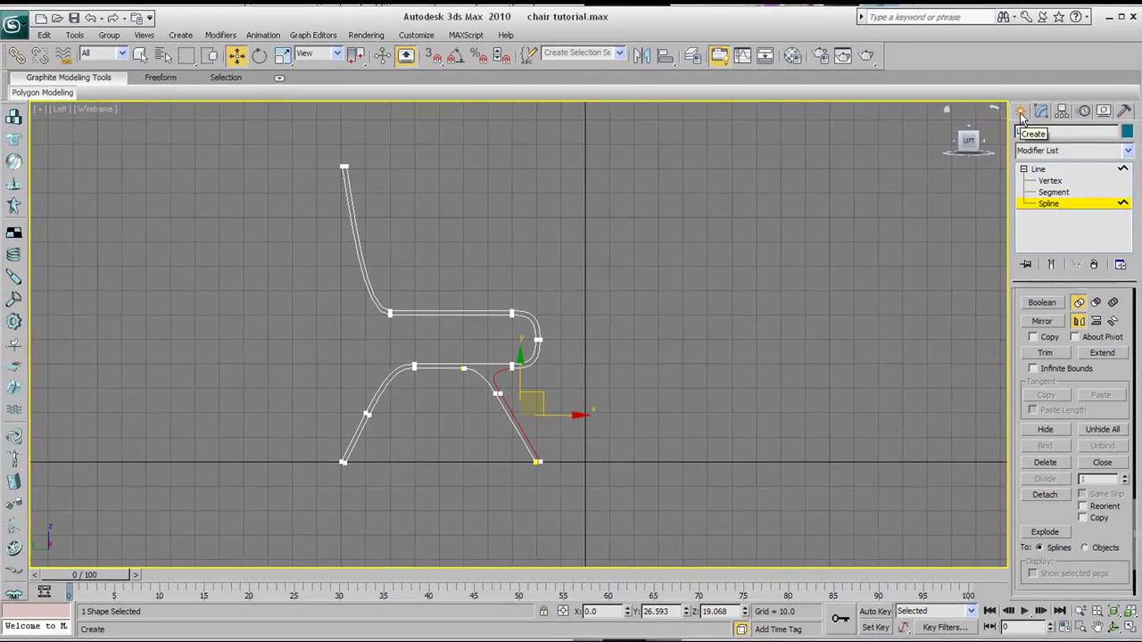
{"action": "left_click", "coordinate": [1059, 125]}
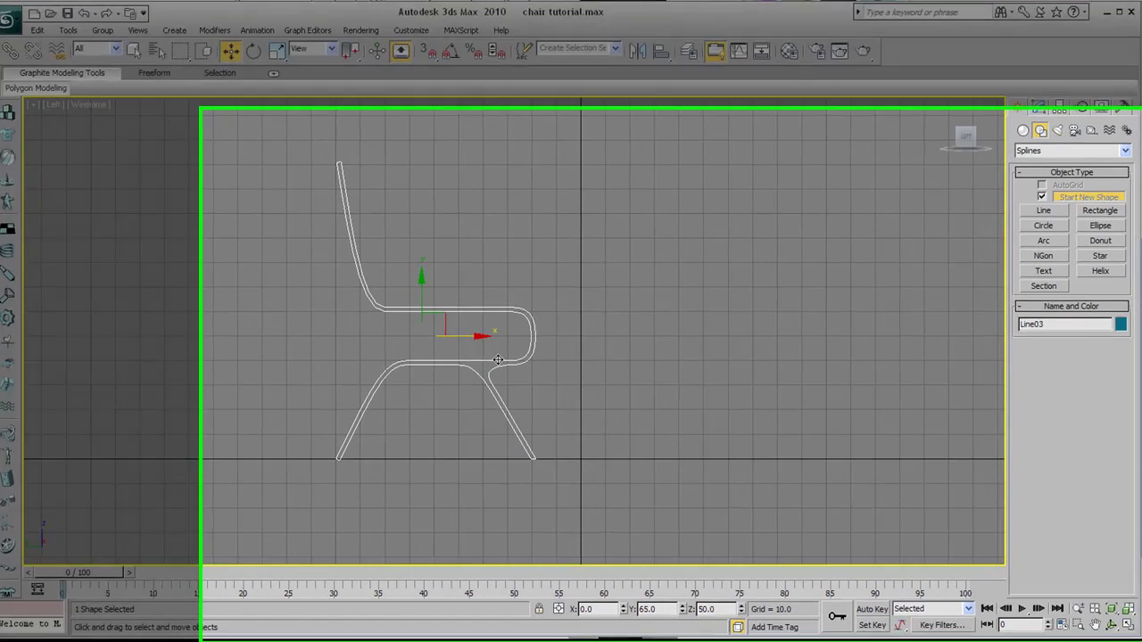
{"action": "left_click", "coordinate": [1128, 625]}
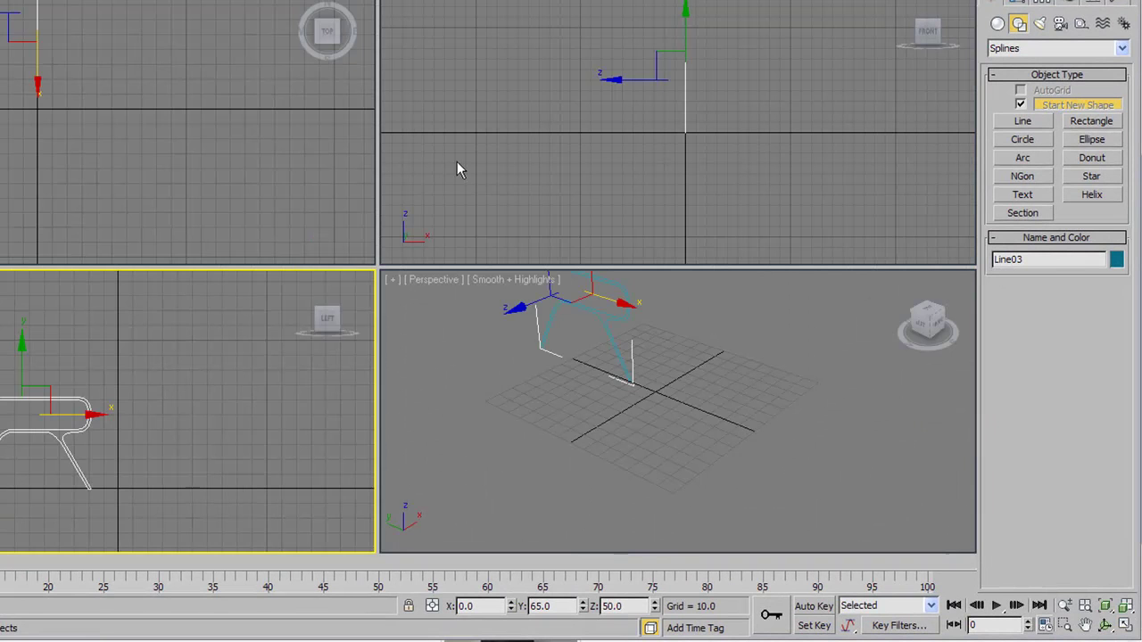
{"action": "middle_click_drag", "start_coordinate": [39, 120], "coordinate": [39, 193]}
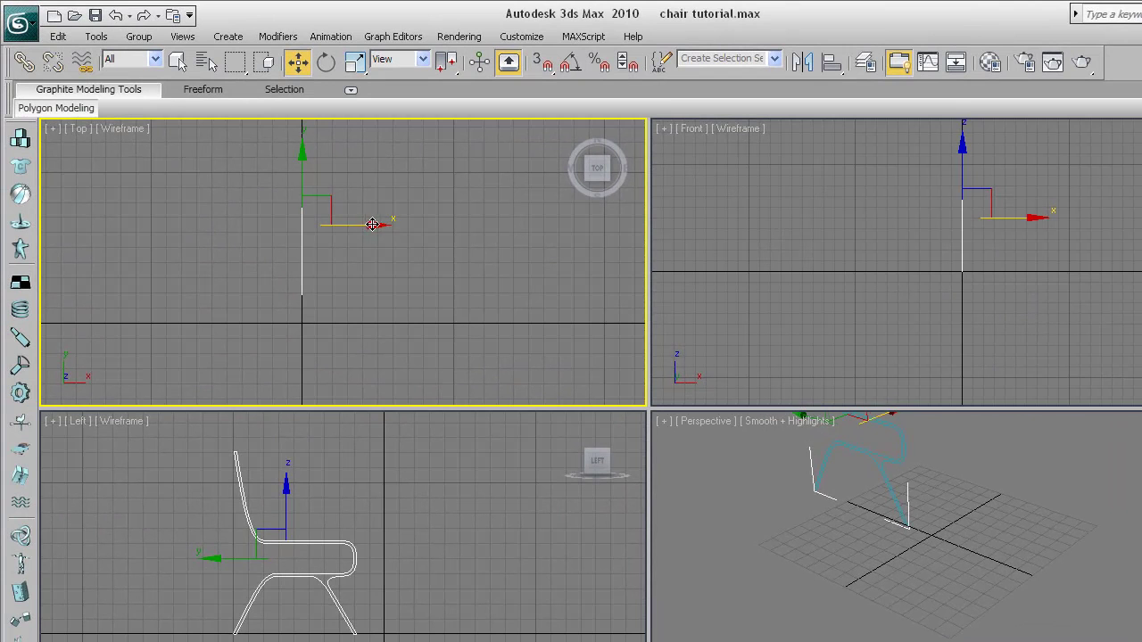
{"action": "left_click_drag", "start_coordinate": [373, 224], "coordinate": [383, 224], "text": "shift"}
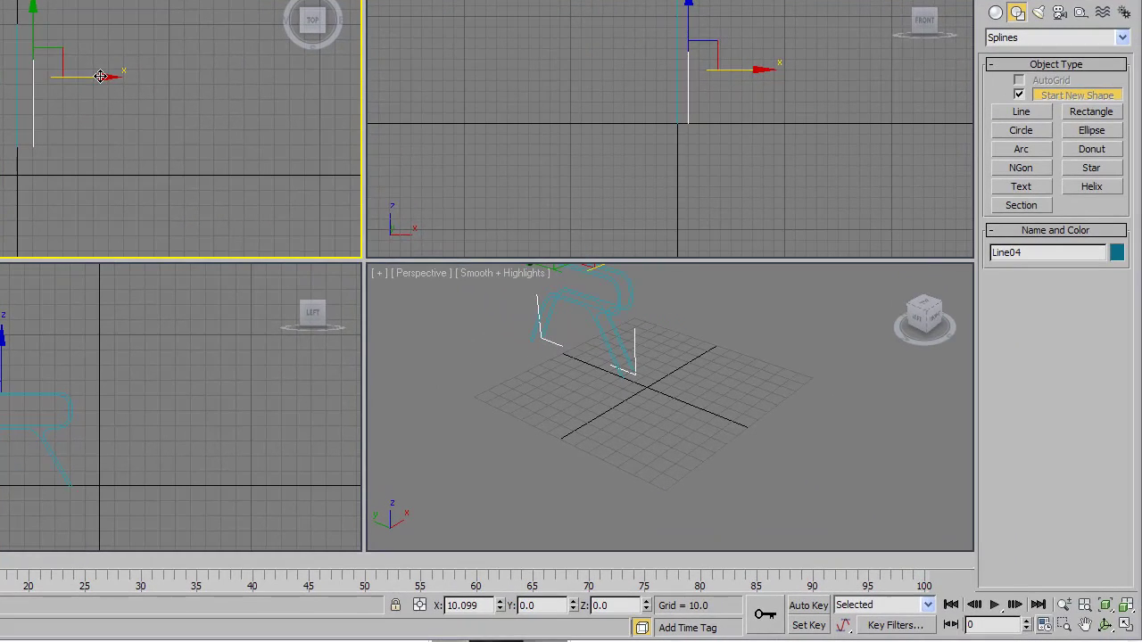
{"action": "left_click_drag", "start_coordinate": [100, 76], "coordinate": [120, 84], "text": "shift"}
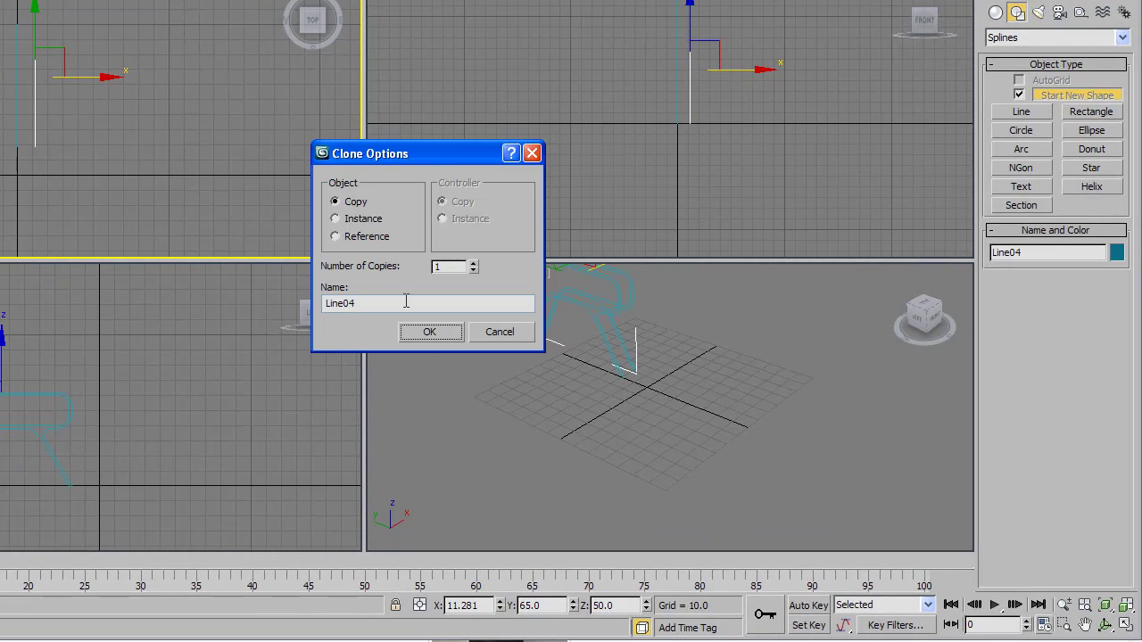
{"action": "left_click", "coordinate": [429, 331]}
Check the two parallel profiles in an enlarged Perspective view and reselect the original profile in the Left view.
{"action": "left_click", "coordinate": [604, 351]}
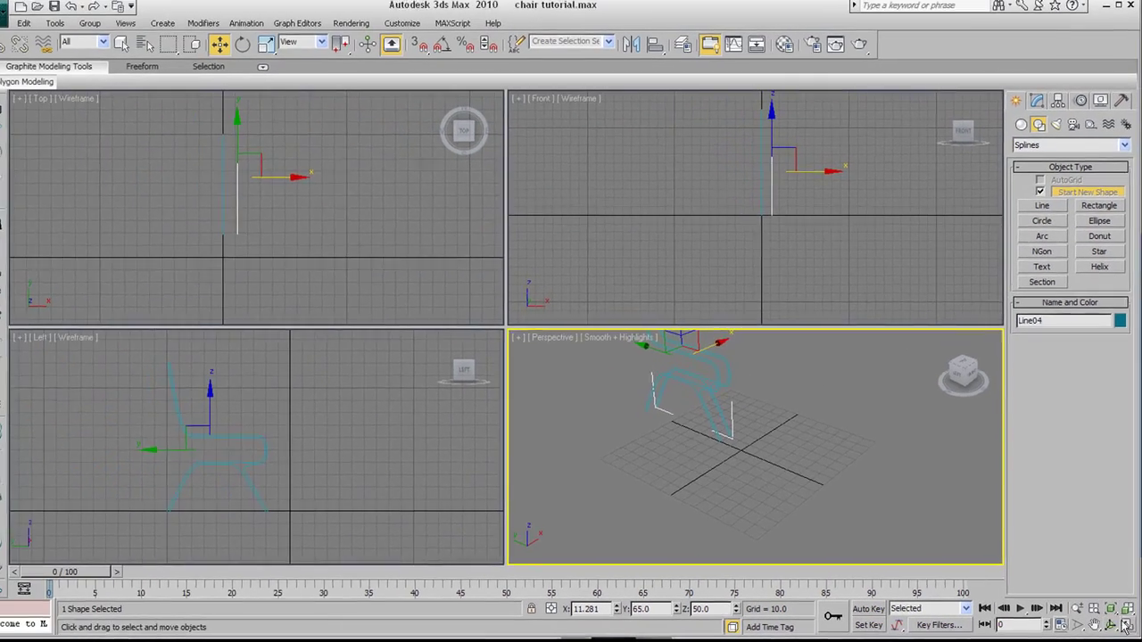
{"action": "left_click", "coordinate": [1125, 626]}
{"action": "middle_click_drag", "start_coordinate": [382, 301], "coordinate": [432, 387]}
{"action": "middle_click_drag", "start_coordinate": [413, 286], "coordinate": [428, 344]}
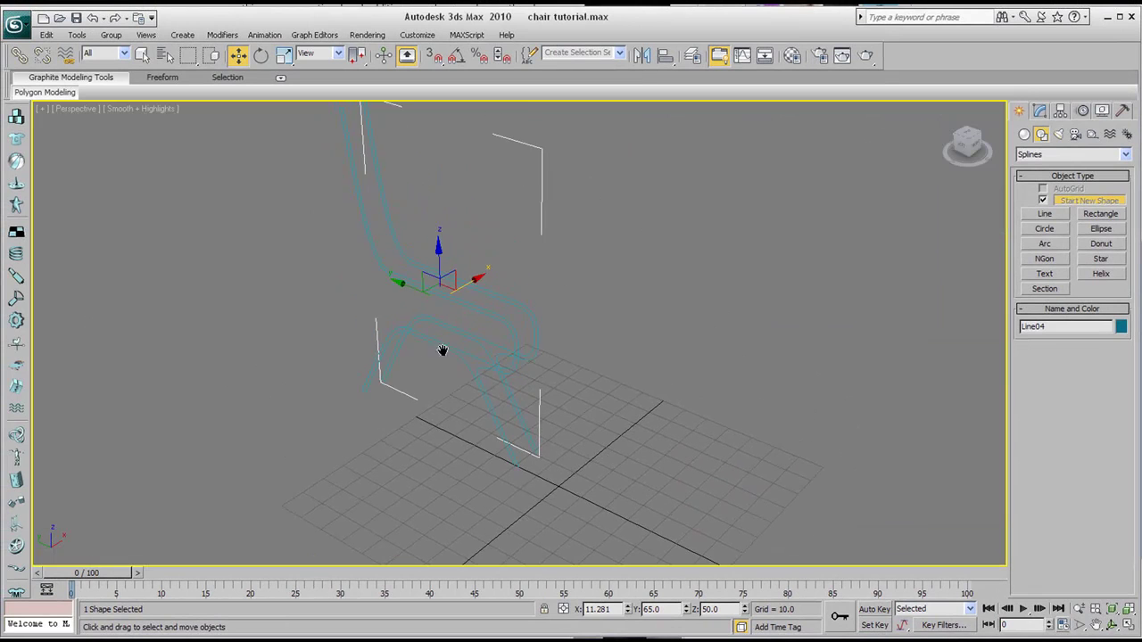
{"action": "left_click", "coordinate": [1126, 625]}
{"action": "middle_click_drag", "start_coordinate": [239, 457], "coordinate": [283, 461]}
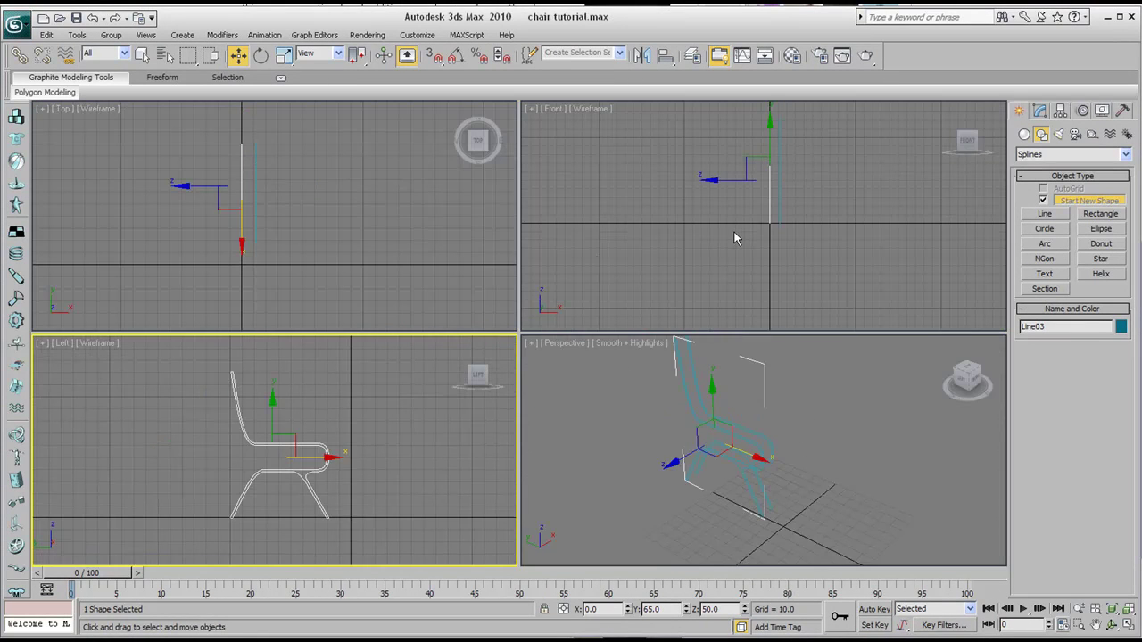
Select all vertices of the original chair profile in the Front view, keeping them selected while activating the Top view.
{"action": "middle_click_drag", "start_coordinate": [733, 231], "coordinate": [714, 273]}
{"action": "scroll", "coordinate": [720, 216], "scroll_direction": "up", "scroll_amount": 5}
{"action": "scroll", "coordinate": [740, 248], "scroll_direction": "down", "scroll_amount": 3}
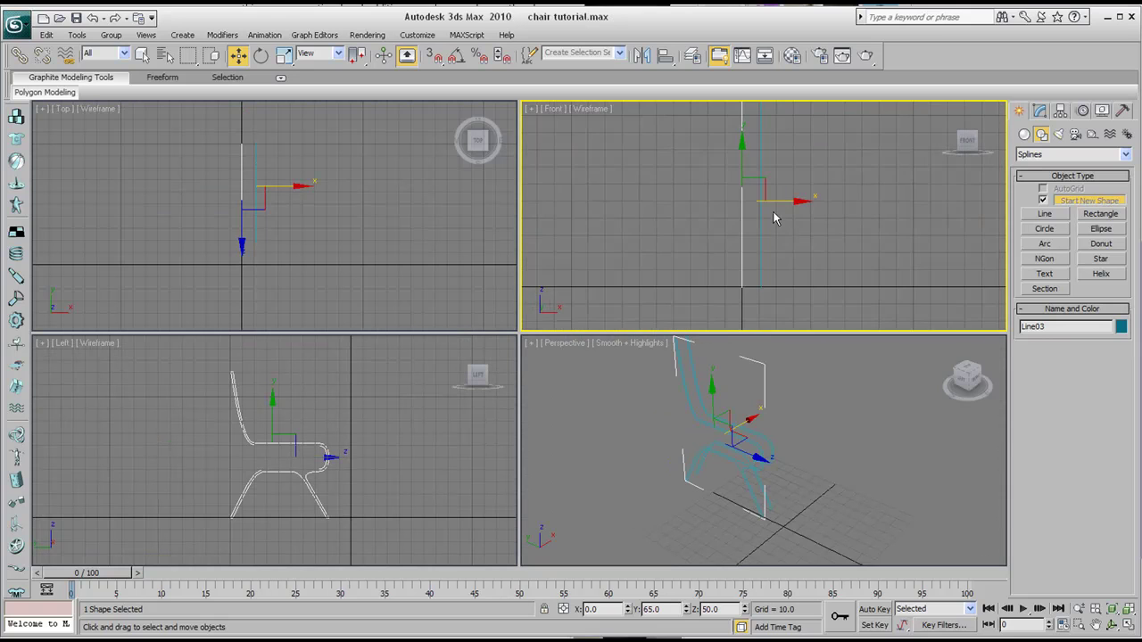
{"action": "middle_click_drag", "start_coordinate": [775, 216], "coordinate": [753, 282]}
{"action": "left_click", "coordinate": [1042, 109]}
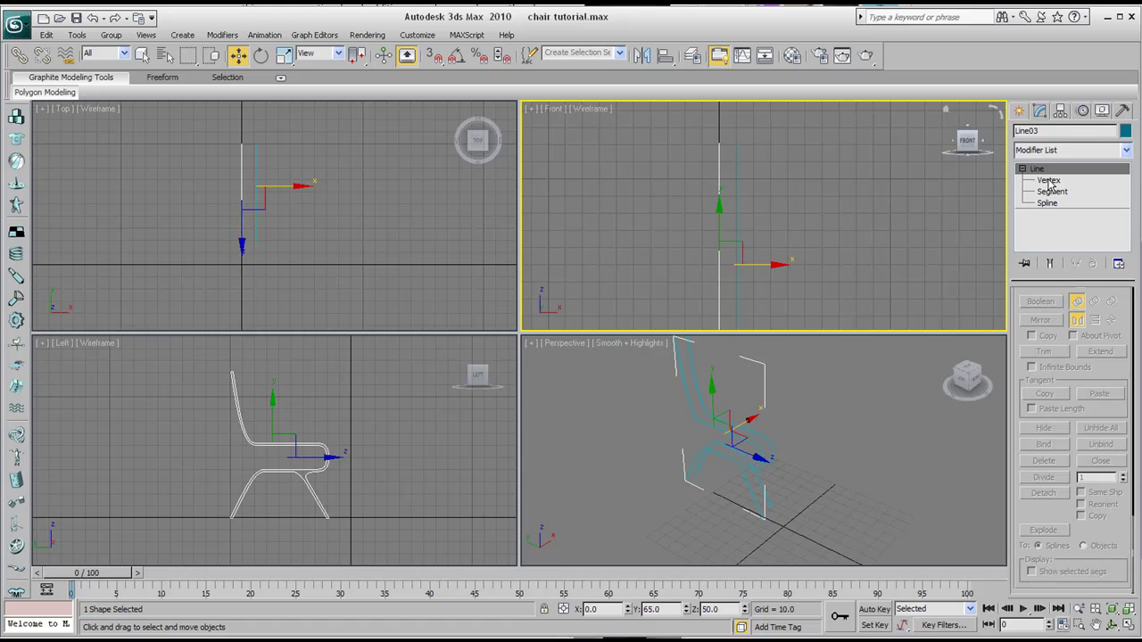
{"action": "left_click", "coordinate": [1050, 184]}
{"action": "scroll", "coordinate": [615, 229], "scroll_direction": "down", "scroll_amount": 3}
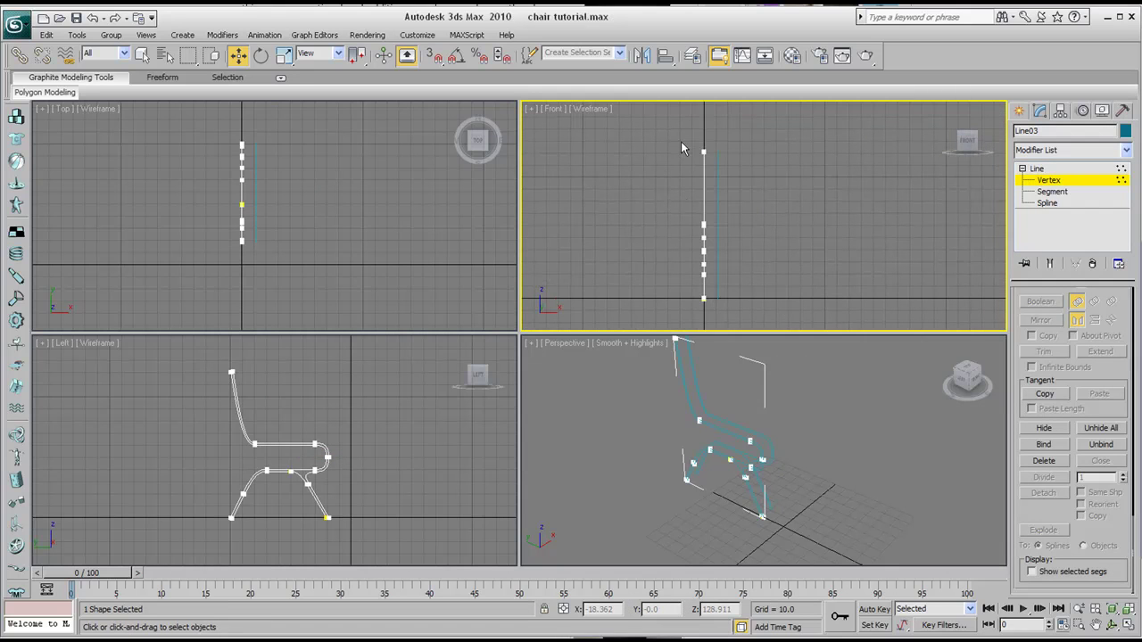
{"action": "left_click_drag", "start_coordinate": [680, 147], "coordinate": [717, 308]}
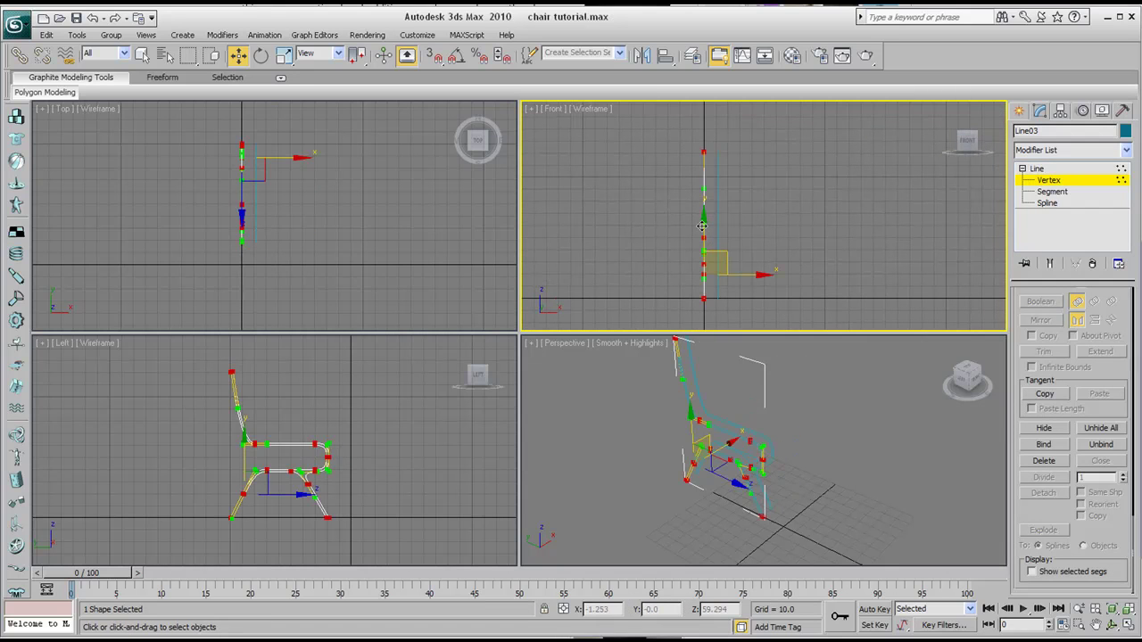
{"action": "left_click", "coordinate": [690, 414]}
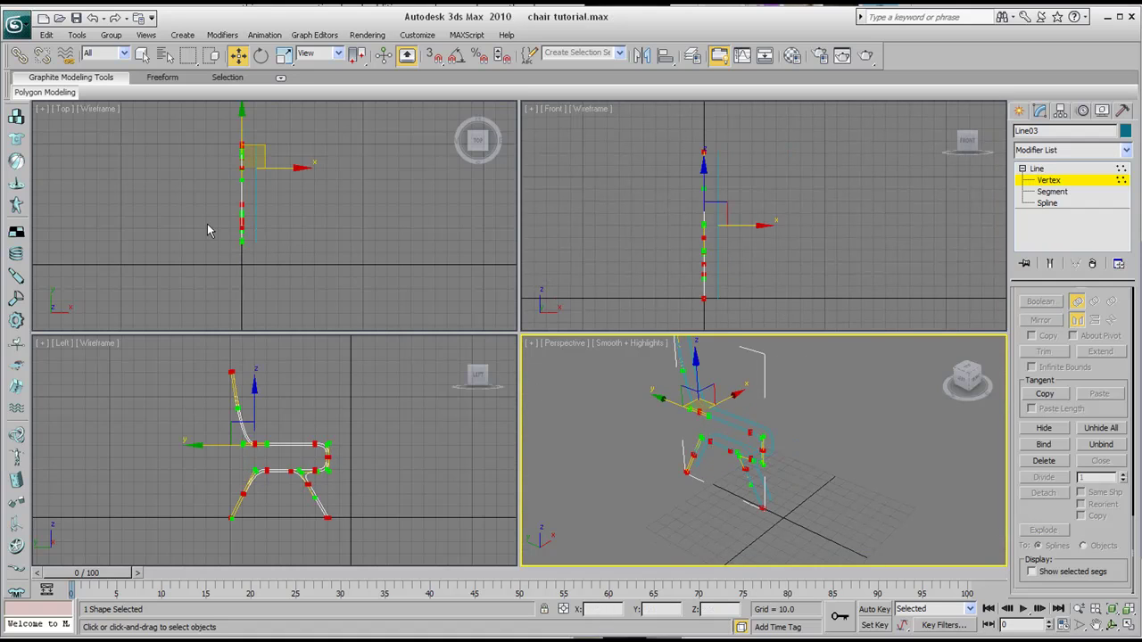
{"action": "right_click", "coordinate": [232, 255]}
{"action": "scroll", "coordinate": [232, 254], "scroll_direction": "up", "scroll_amount": 3}
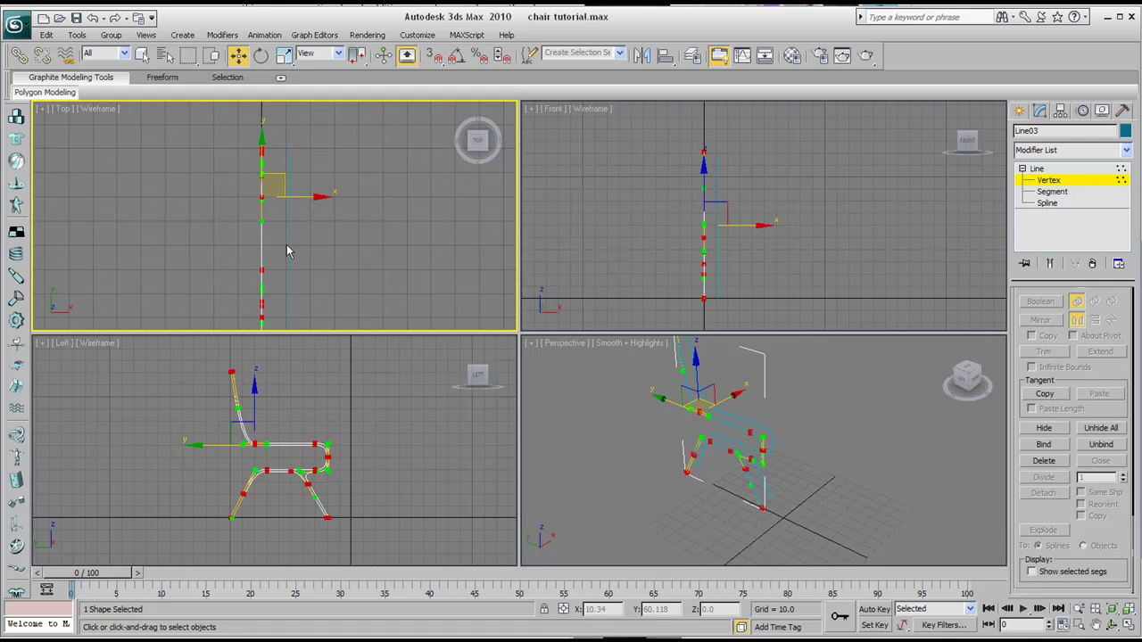
Set the vertex weld threshold of the selected chair profile to 3.
{"action": "scroll", "coordinate": [204, 219], "scroll_direction": "down", "scroll_amount": 2}
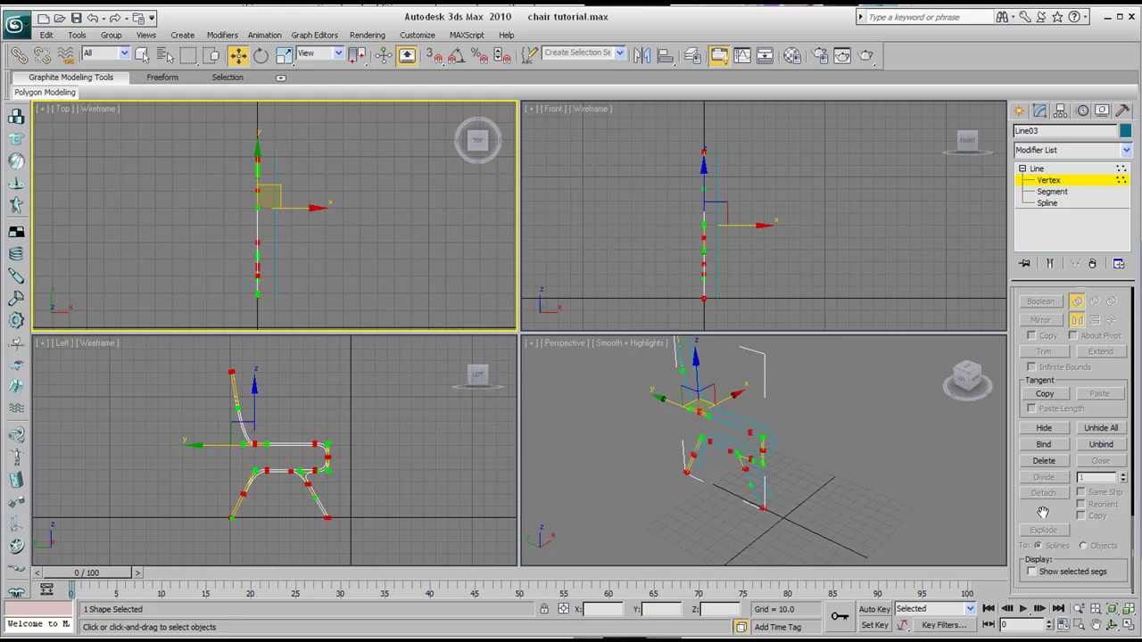
{"action": "scroll", "coordinate": [1043, 428], "scroll_direction": "up", "scroll_amount": 3}
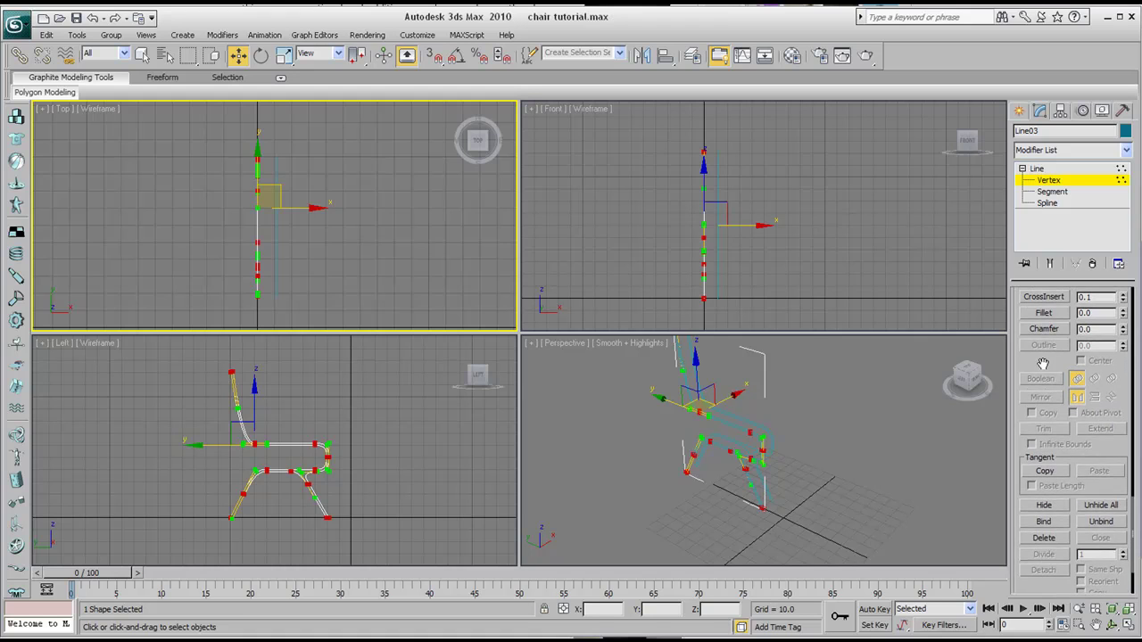
{"action": "scroll", "coordinate": [1042, 364], "scroll_direction": "up", "scroll_amount": 6}
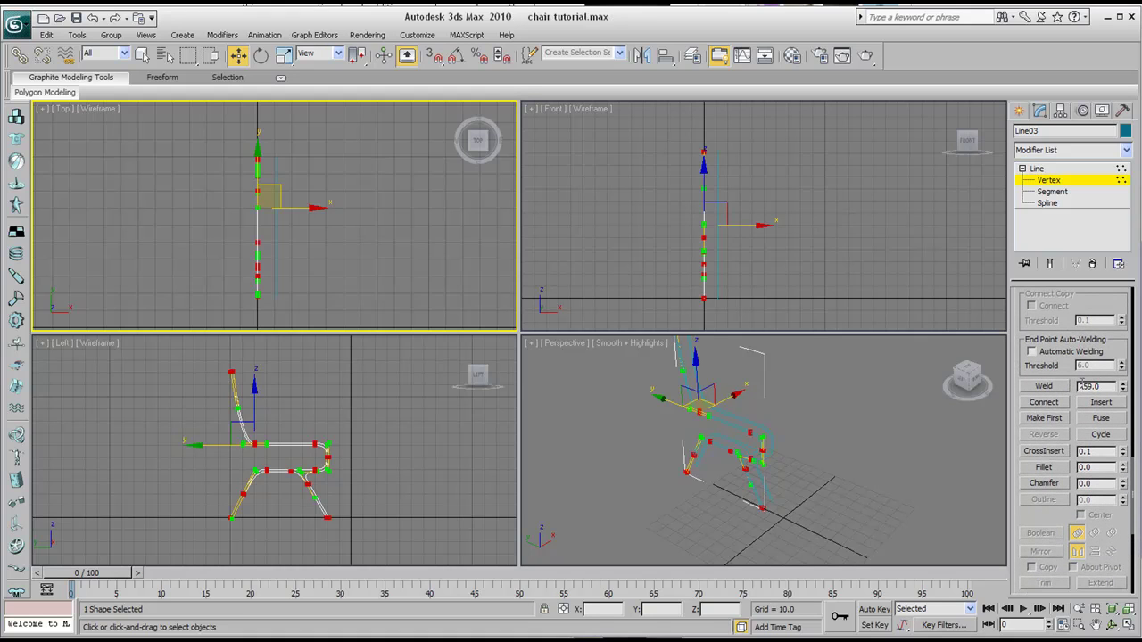
{"action": "left_click_drag", "start_coordinate": [1126, 387], "coordinate": [1103, 413]}
{"action": "type", "text": "3"}
Try to weld all vertices of the chair profile at once in the maximized Left view.
{"action": "middle_click_drag", "start_coordinate": [226, 424], "coordinate": [236, 427]}
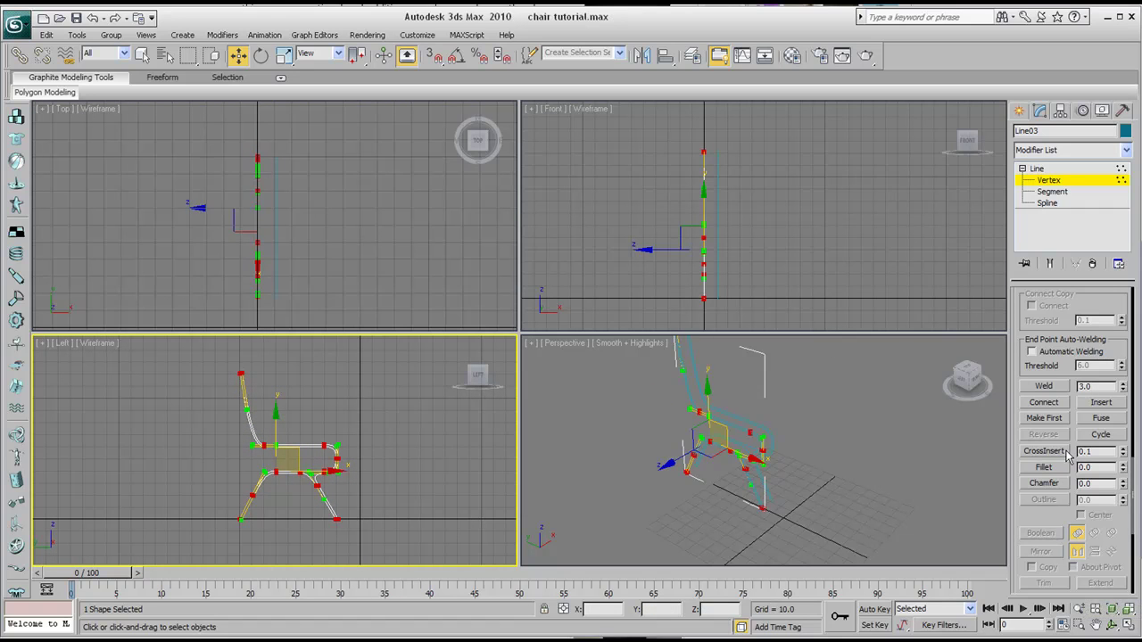
{"action": "left_click", "coordinate": [1128, 625]}
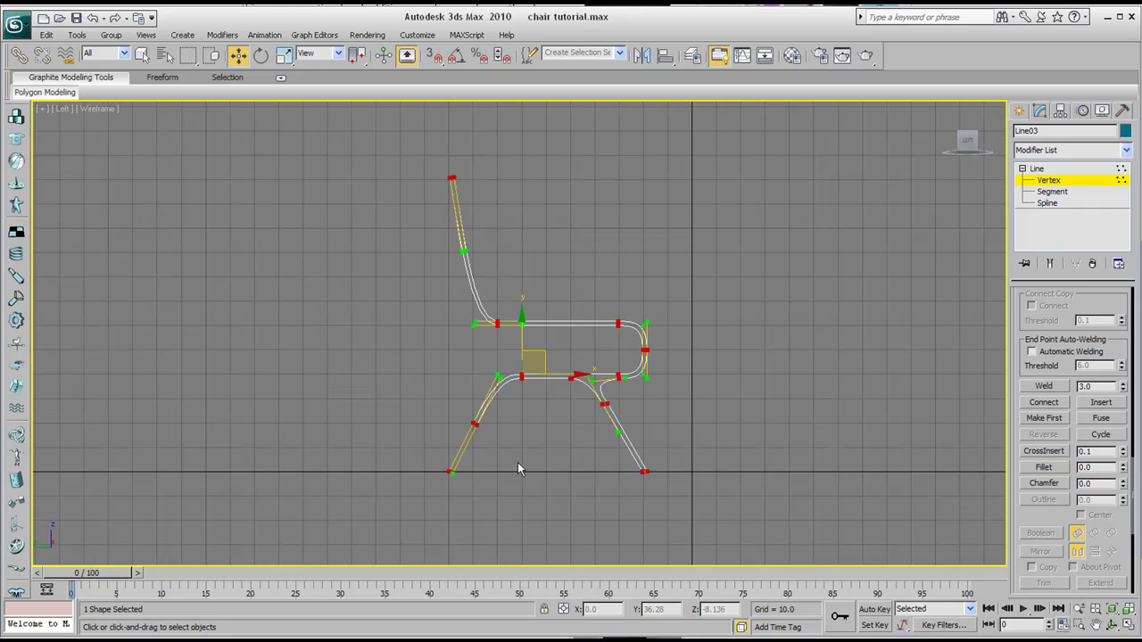
{"action": "scroll", "coordinate": [509, 403], "scroll_direction": "up", "scroll_amount": 5}
{"action": "middle_click_drag", "start_coordinate": [526, 399], "coordinate": [461, 404]}
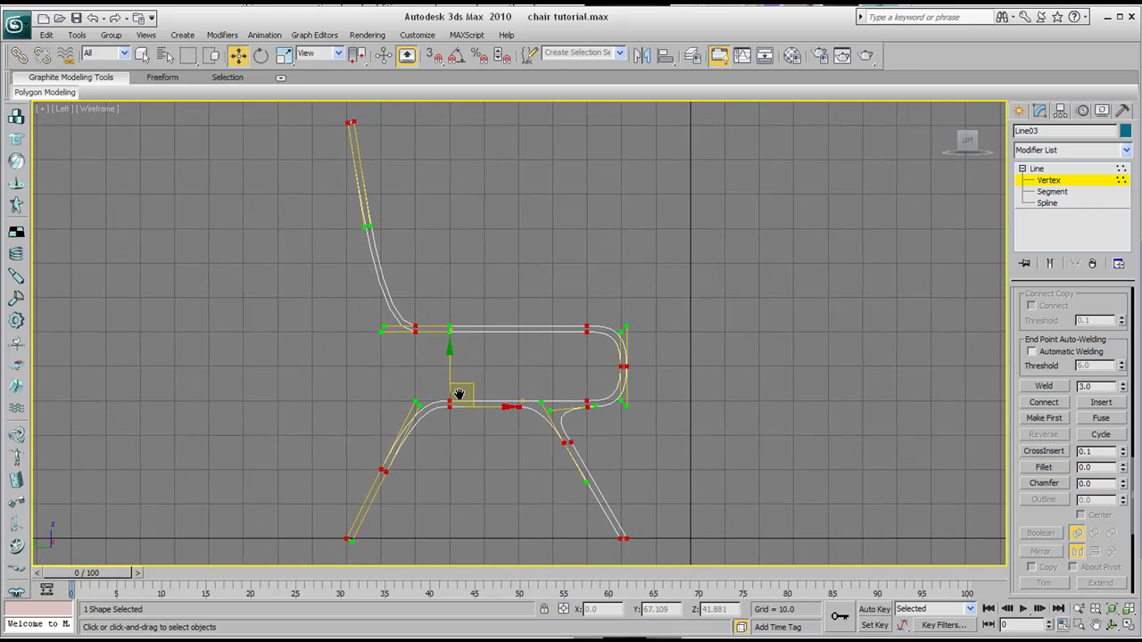
{"action": "left_click", "coordinate": [1048, 386]}
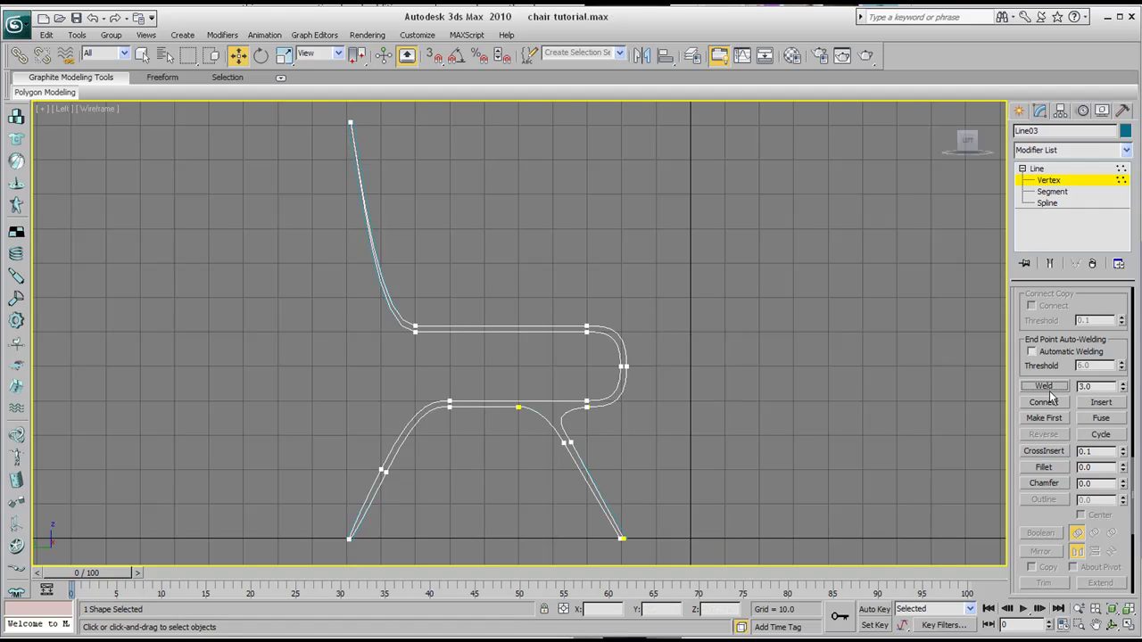
{"action": "key", "text": "ctrl+a"}
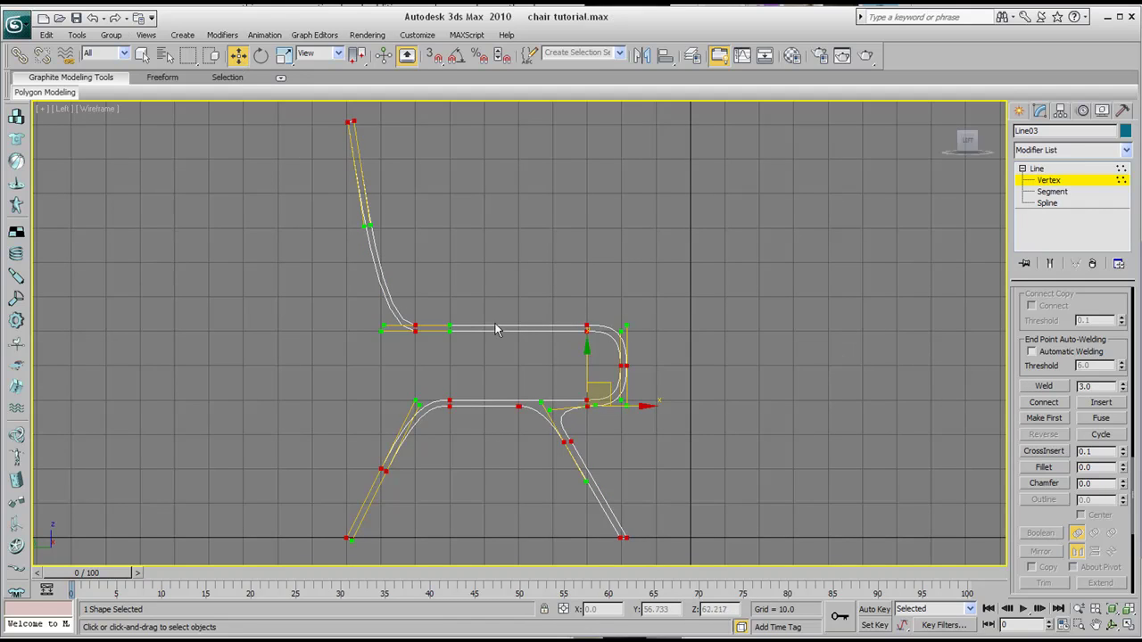
Try to weld all the vertices around the front leg and the seat's front curve in one operation.
{"action": "left_click_drag", "start_coordinate": [501, 374], "coordinate": [541, 461]}
{"action": "left_click_drag", "start_coordinate": [499, 352], "coordinate": [669, 556]}
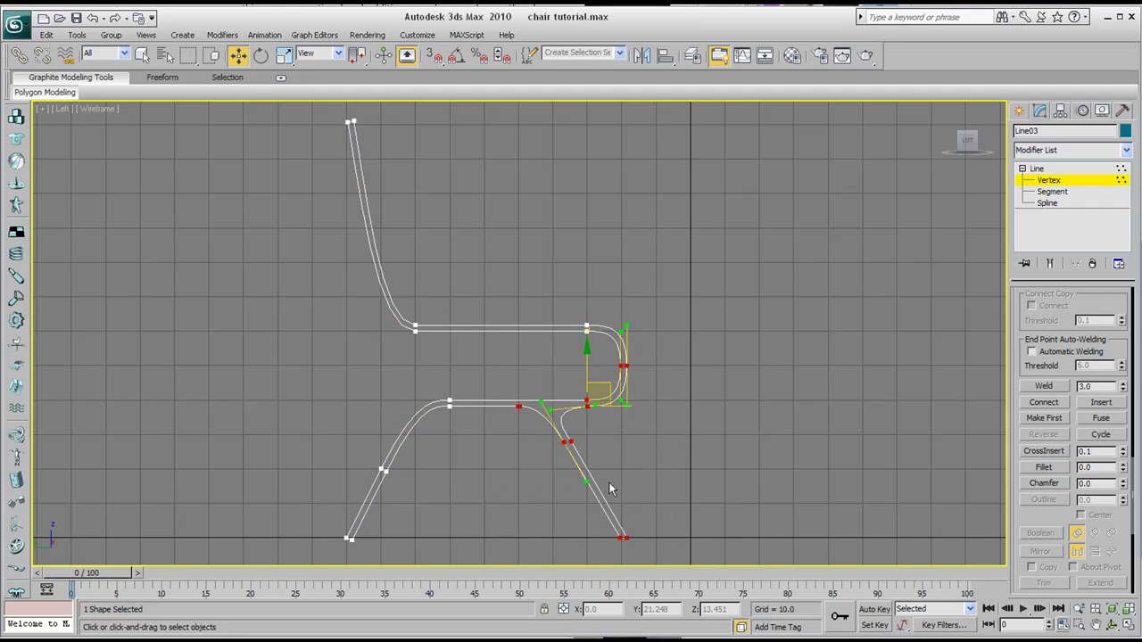
{"action": "middle_click_drag", "start_coordinate": [596, 462], "coordinate": [570, 437]}
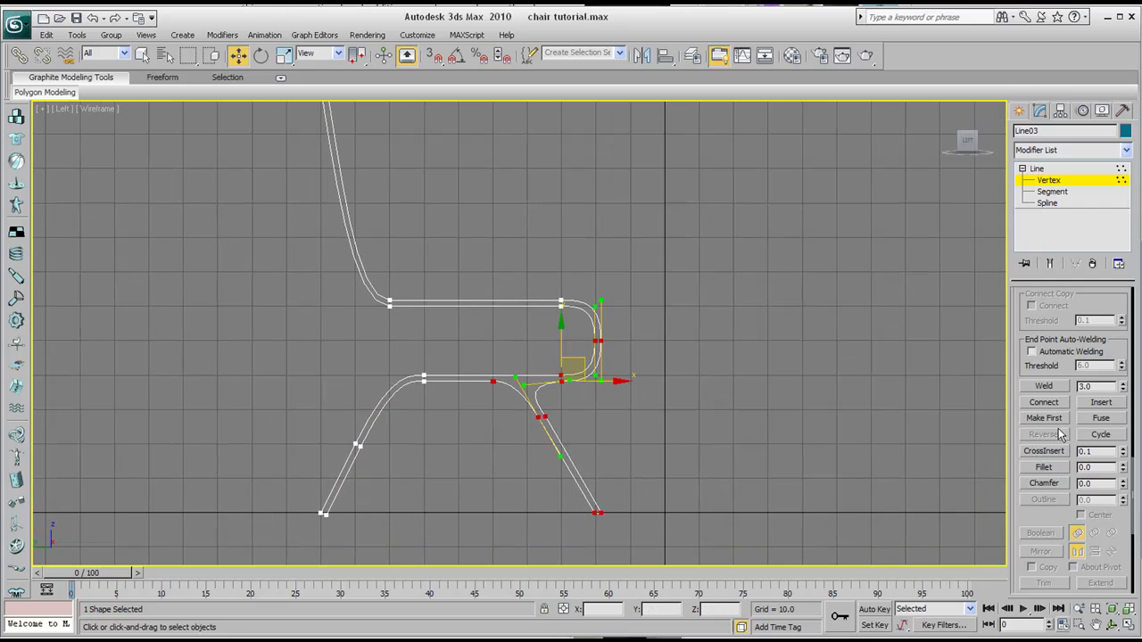
{"action": "left_click", "coordinate": [1056, 388]}
{"action": "scroll", "coordinate": [630, 438], "scroll_direction": "up", "scroll_amount": 2}
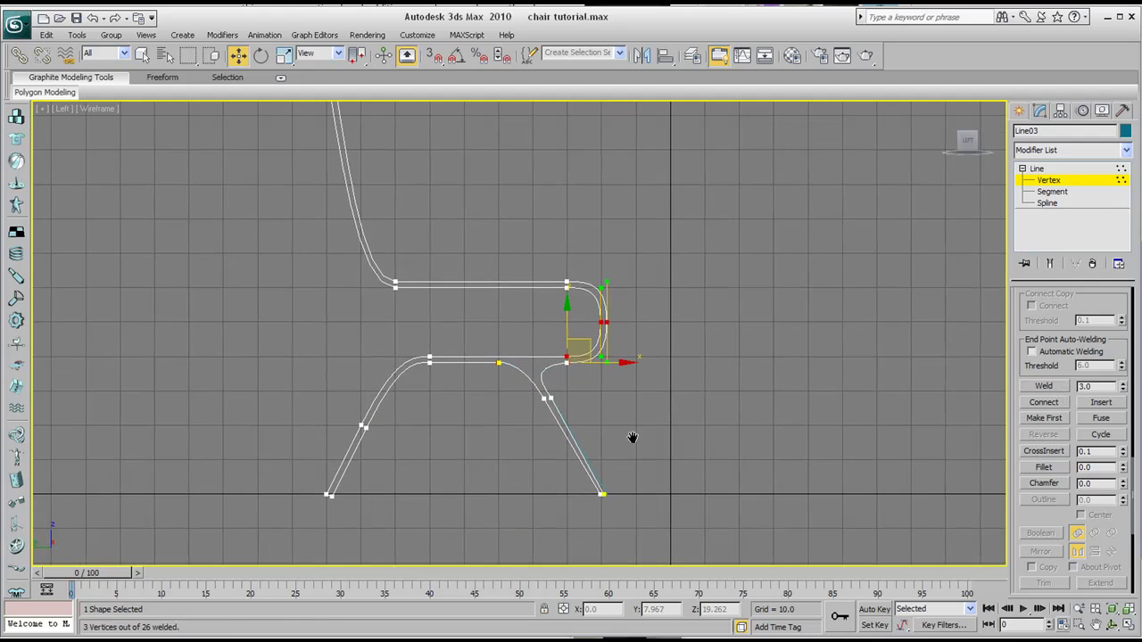
{"action": "middle_click_drag", "start_coordinate": [599, 455], "coordinate": [516, 366]}
{"action": "scroll", "coordinate": [533, 331], "scroll_direction": "up", "scroll_amount": 2}
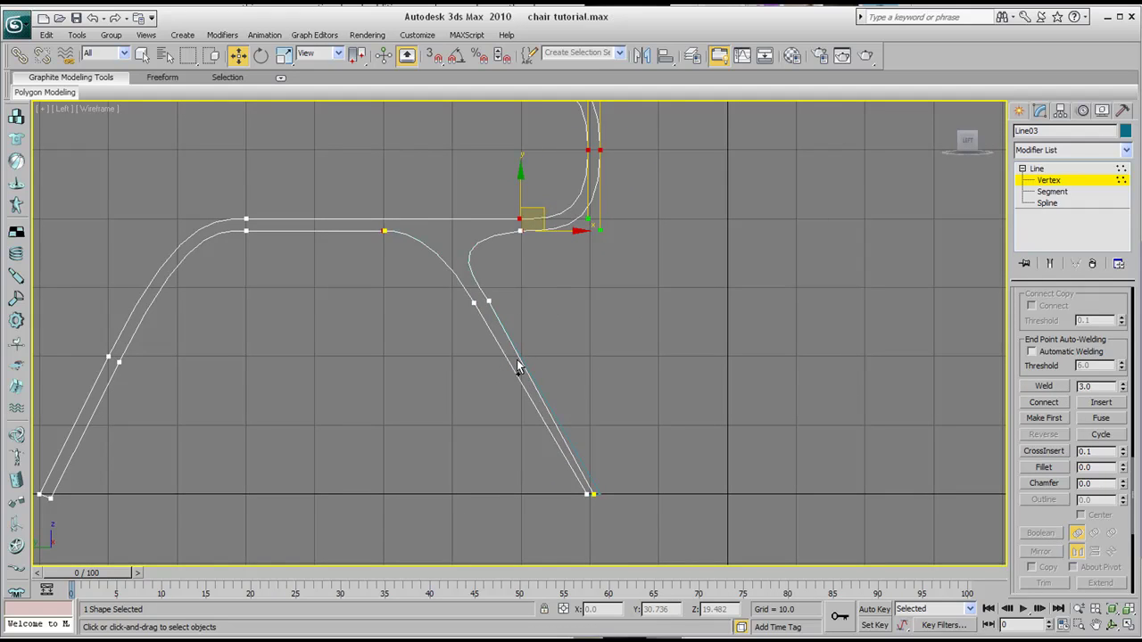
{"action": "key", "text": "ctrl+z"}
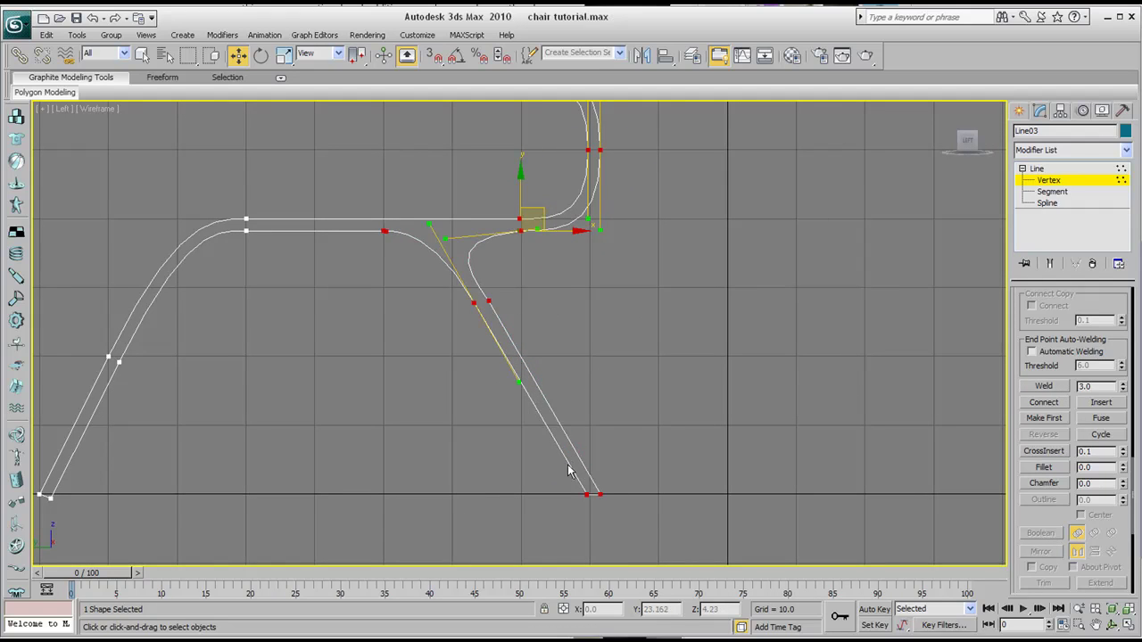
Weld the vertices where the seat underside meets the front leg's inner curve, raising the weld threshold to 56 for a second attempt.
{"action": "left_click_drag", "start_coordinate": [369, 222], "coordinate": [417, 249]}
{"action": "middle_click_drag", "start_coordinate": [418, 249], "coordinate": [419, 265]}
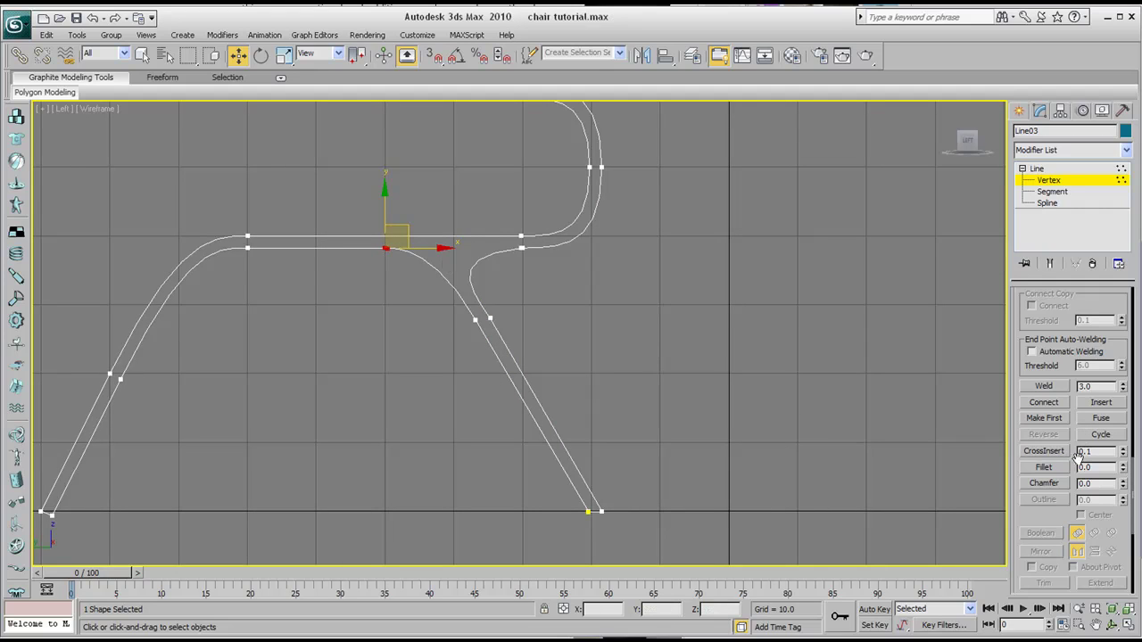
{"action": "left_click", "coordinate": [1045, 385]}
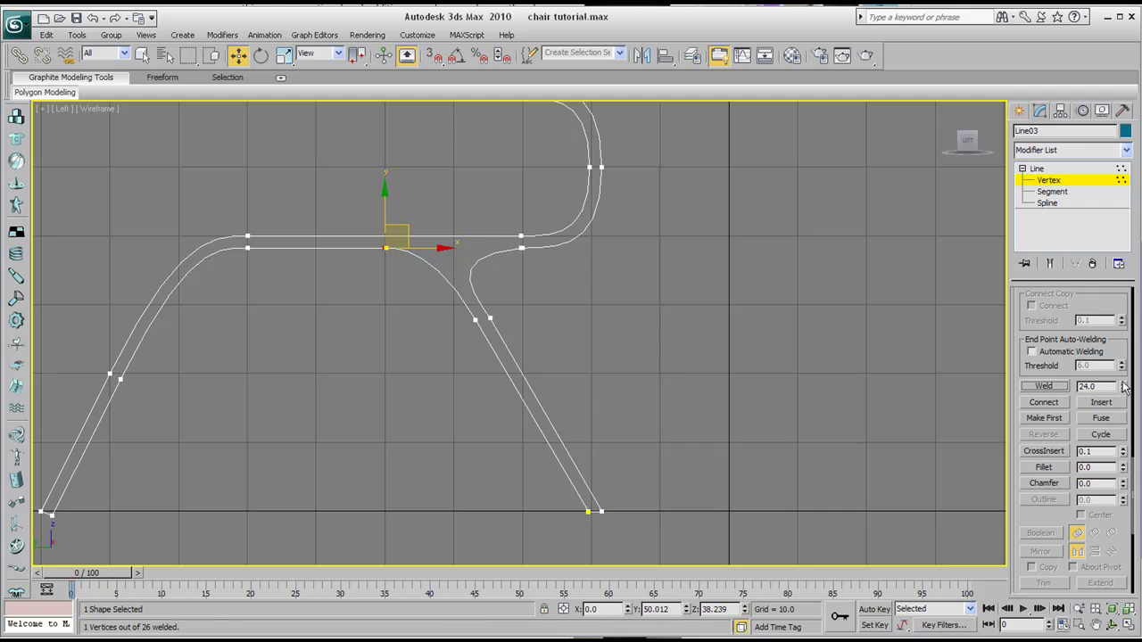
{"action": "left_click_drag", "start_coordinate": [1124, 366], "coordinate": [1123, 356]}
{"action": "left_click", "coordinate": [1045, 386]}
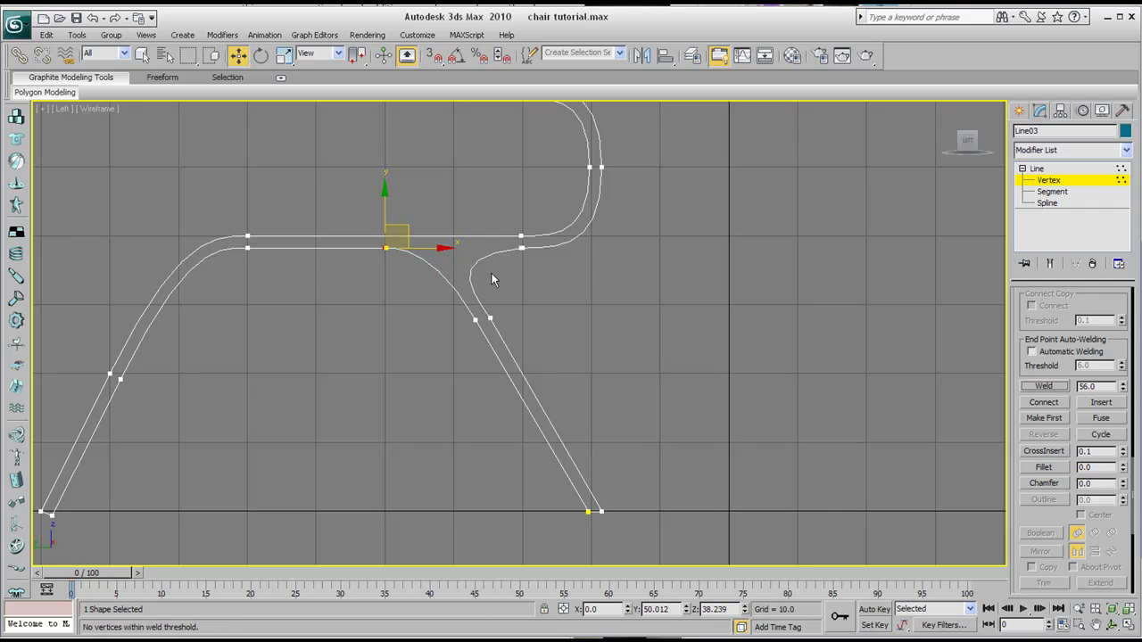
Try to move the end vertex of the front leg's inner curve onto the neighbouring end vertex of the seat underside.
{"action": "middle_click_drag", "start_coordinate": [363, 286], "coordinate": [490, 390]}
{"action": "scroll", "coordinate": [361, 279], "scroll_direction": "up", "scroll_amount": 2}
{"action": "scroll", "coordinate": [490, 389], "scroll_direction": "up", "scroll_amount": 2}
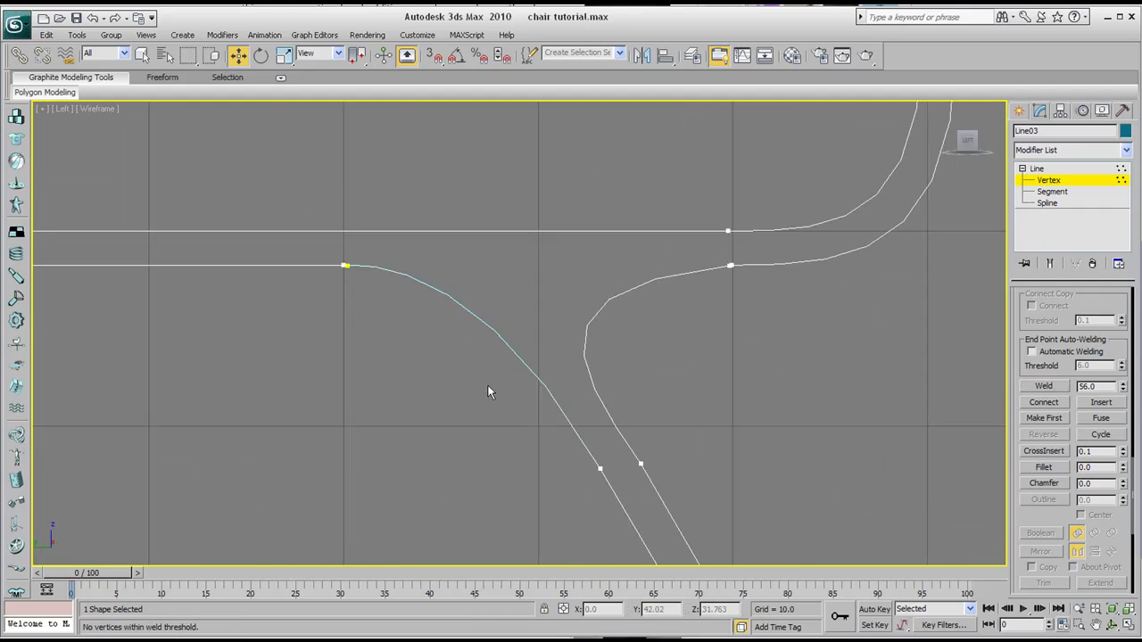
{"action": "middle_click_drag", "start_coordinate": [415, 340], "coordinate": [553, 408]}
{"action": "scroll", "coordinate": [554, 408], "scroll_direction": "up", "scroll_amount": 3}
{"action": "middle_click_drag", "start_coordinate": [301, 318], "coordinate": [540, 367]}
{"action": "scroll", "coordinate": [540, 366], "scroll_direction": "up", "scroll_amount": 4}
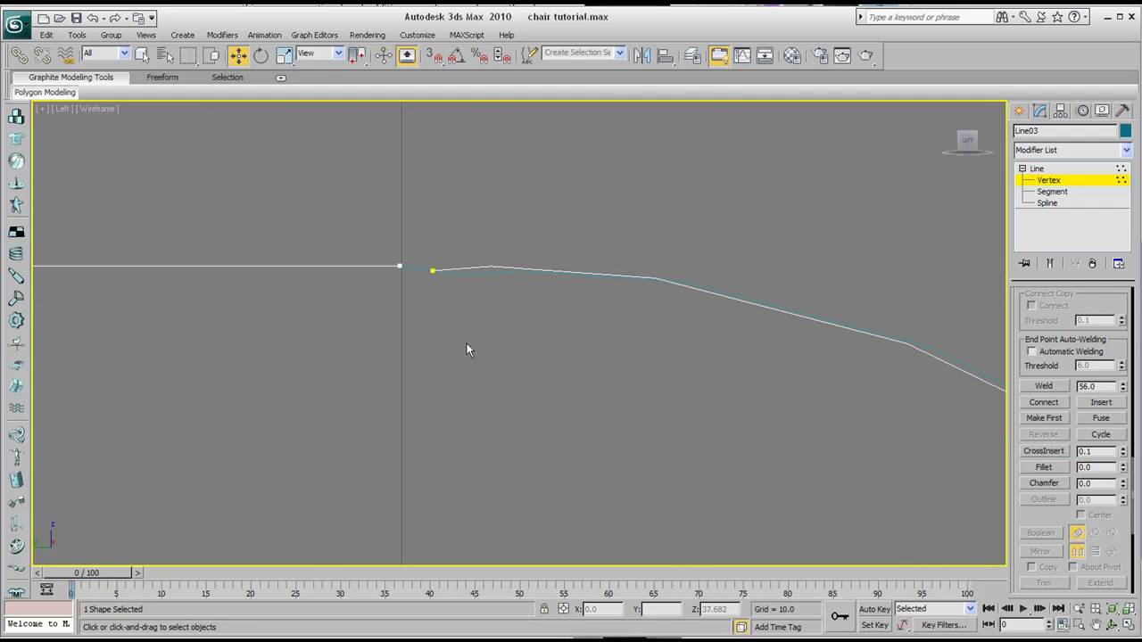
{"action": "middle_click_drag", "start_coordinate": [402, 304], "coordinate": [500, 351]}
{"action": "scroll", "coordinate": [470, 351], "scroll_direction": "up", "scroll_amount": 5}
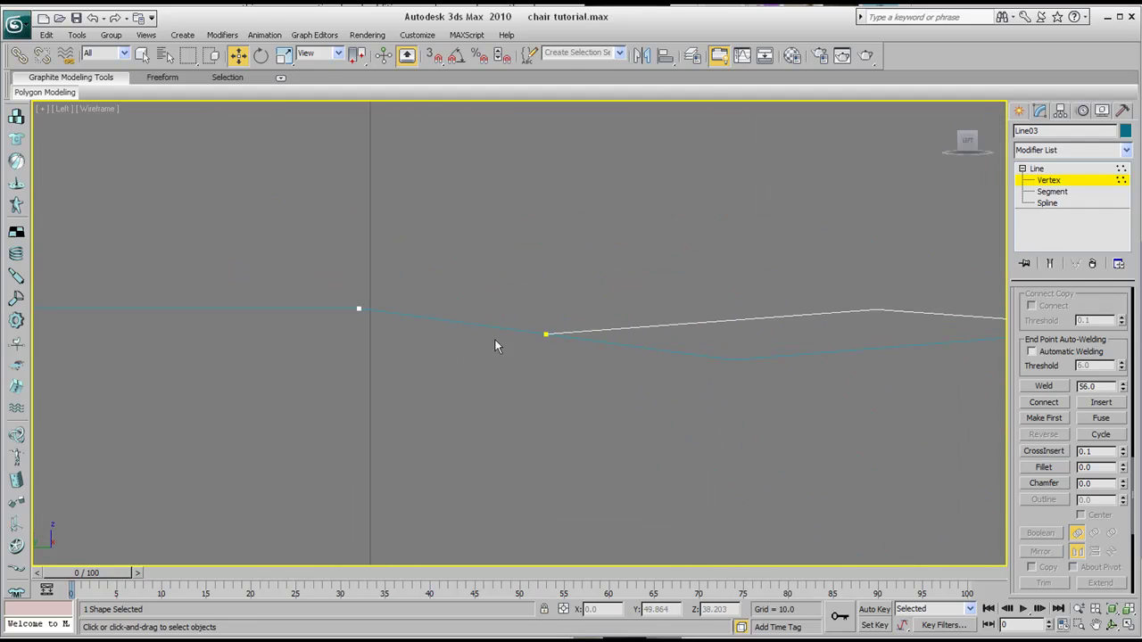
{"action": "left_click", "coordinate": [540, 347]}
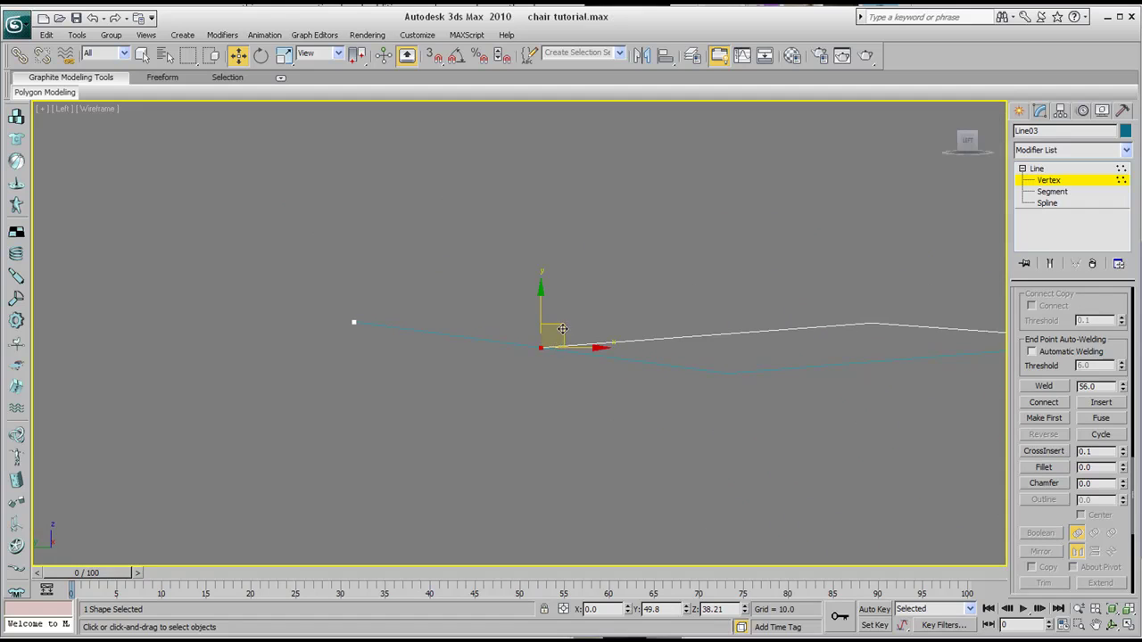
{"action": "left_click_drag", "start_coordinate": [562, 329], "coordinate": [386, 300]}
{"action": "key", "text": "ctrl+z"}
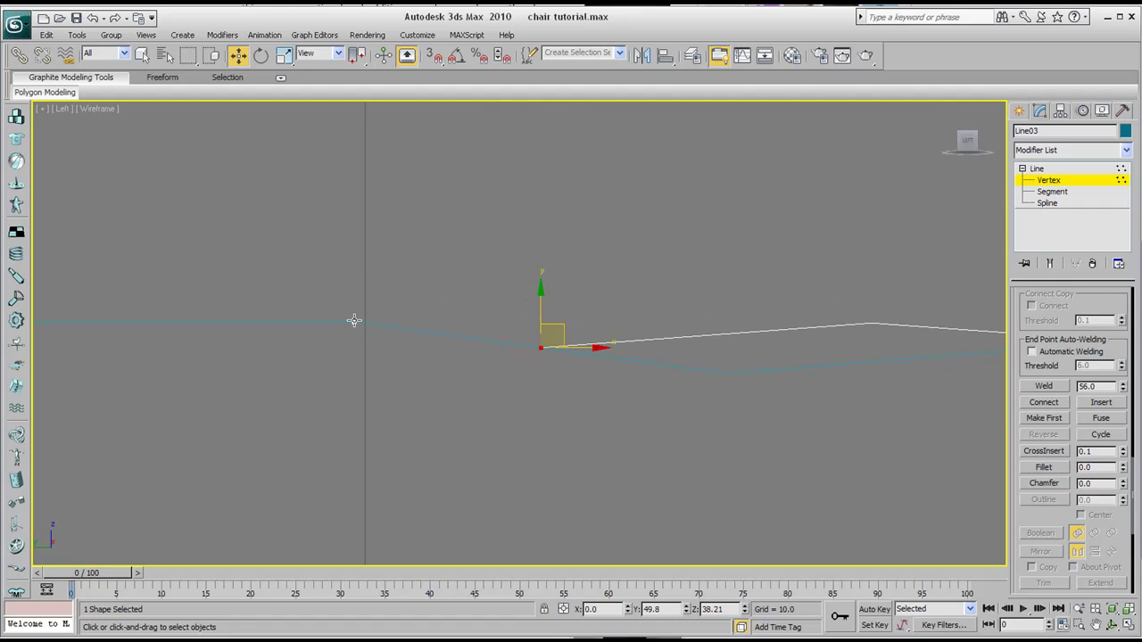
Move the seat underside's end vertex to the end of the front leg's inner curve and weld the two vertices.
{"action": "left_click", "coordinate": [354, 320]}
{"action": "scroll", "coordinate": [410, 337], "scroll_direction": "down", "scroll_amount": 5}
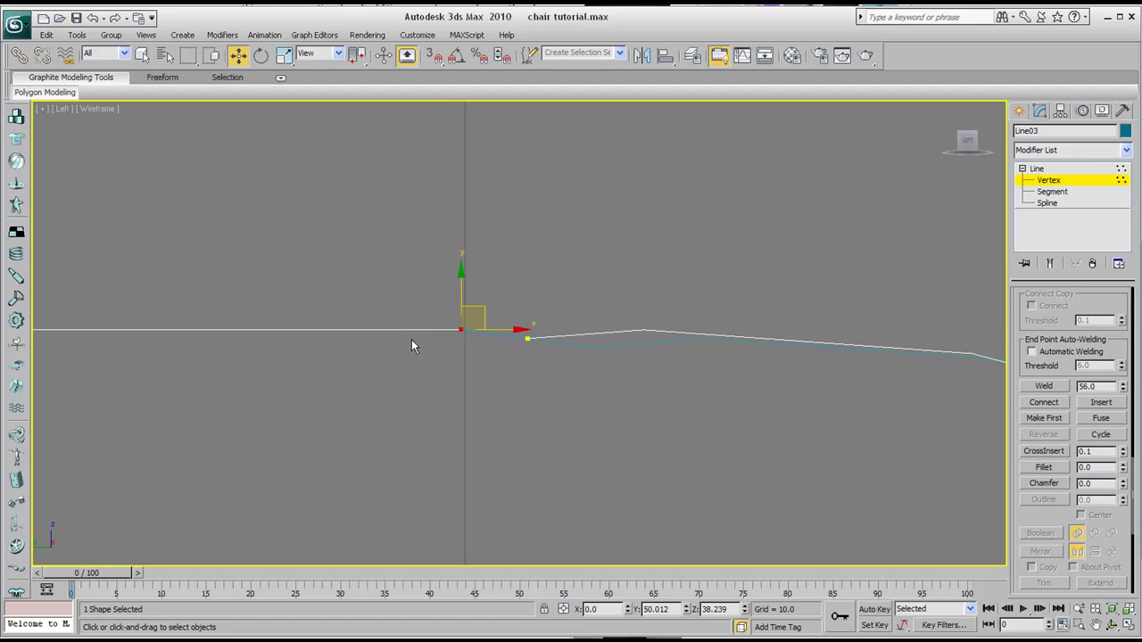
{"action": "middle_click_drag", "start_coordinate": [464, 326], "coordinate": [369, 327]}
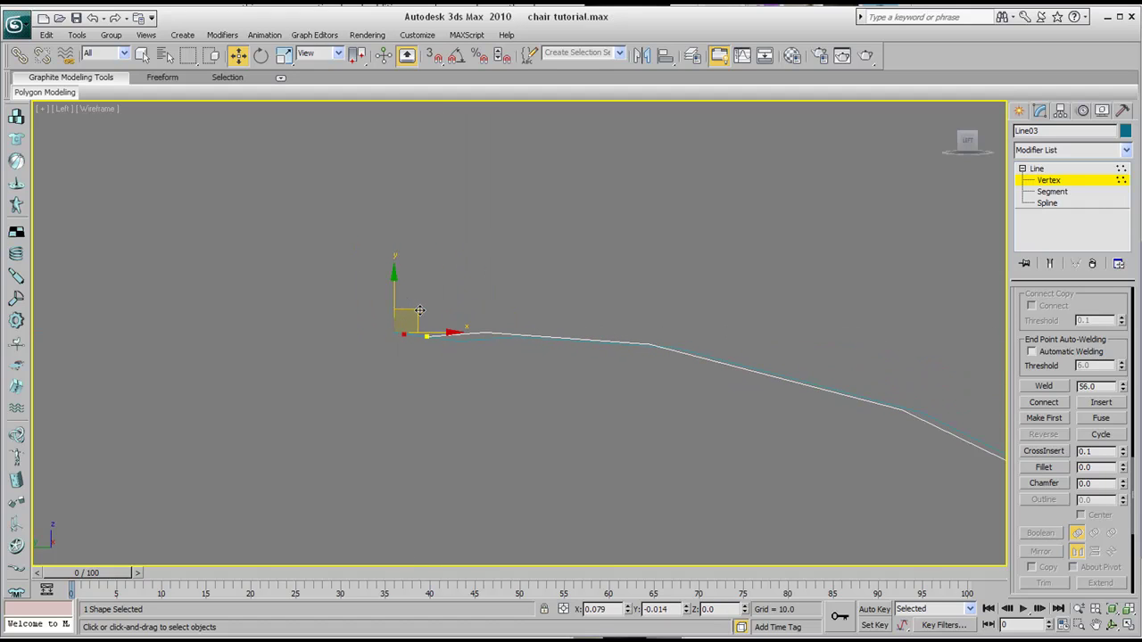
{"action": "left_click_drag", "start_coordinate": [441, 311], "coordinate": [441, 312]}
{"action": "middle_click_drag", "start_coordinate": [449, 363], "coordinate": [473, 378]}
{"action": "scroll", "coordinate": [473, 378], "scroll_direction": "down", "scroll_amount": 3}
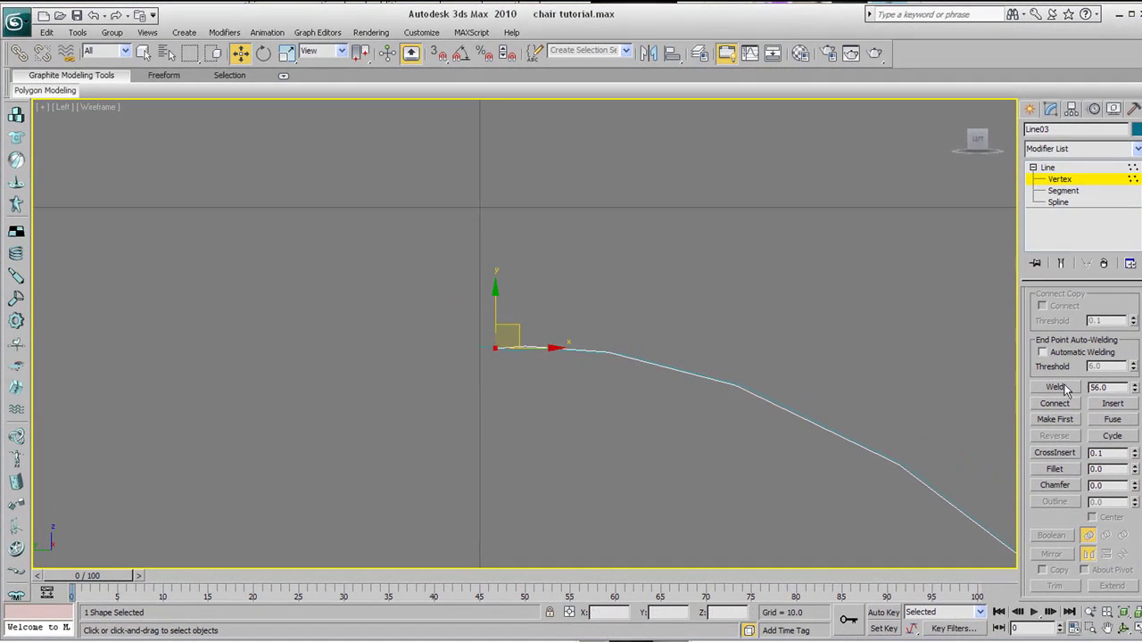
{"action": "scroll", "coordinate": [448, 390], "scroll_direction": "up", "scroll_amount": 5}
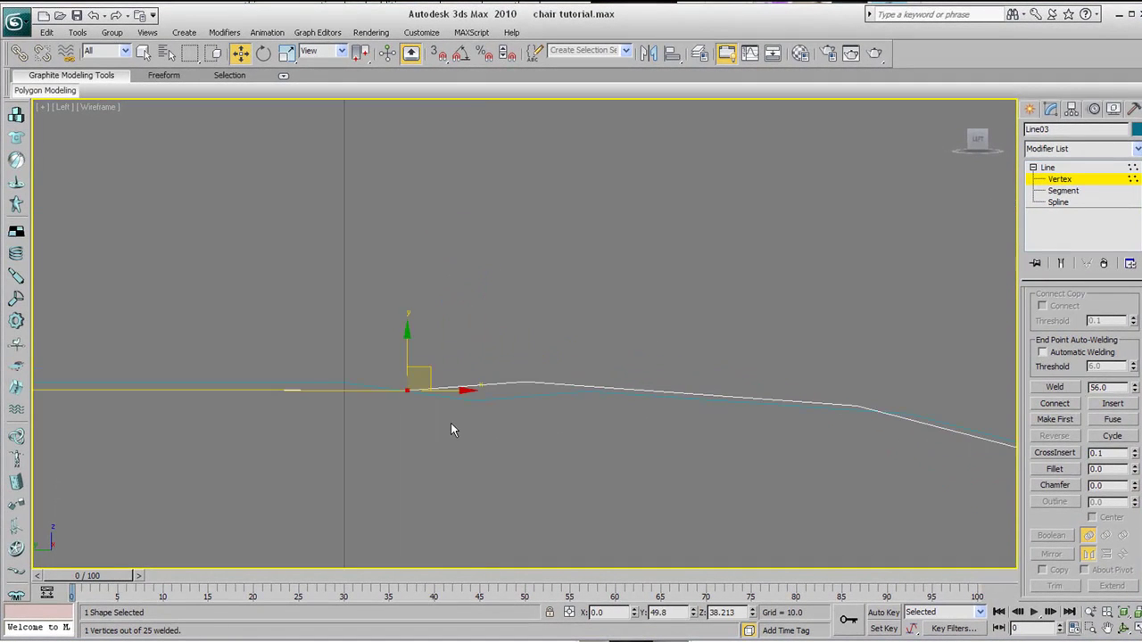
{"action": "left_click", "coordinate": [387, 422]}
Select and weld the vertex pair where the front leg's outer curve meets the underside of the seat's front bend.
{"action": "middle_click_drag", "start_coordinate": [386, 429], "coordinate": [453, 377], "text": "alt"}
{"action": "scroll", "coordinate": [236, 476], "scroll_direction": "down", "scroll_amount": 10}
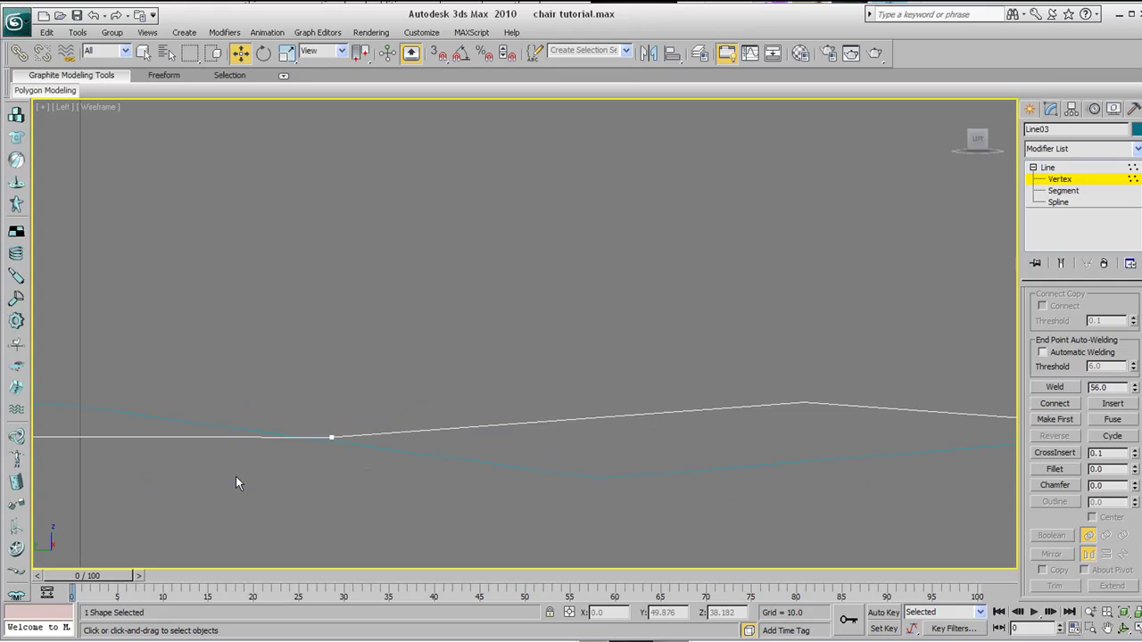
{"action": "middle_click_drag", "start_coordinate": [238, 462], "coordinate": [491, 294], "text": "alt"}
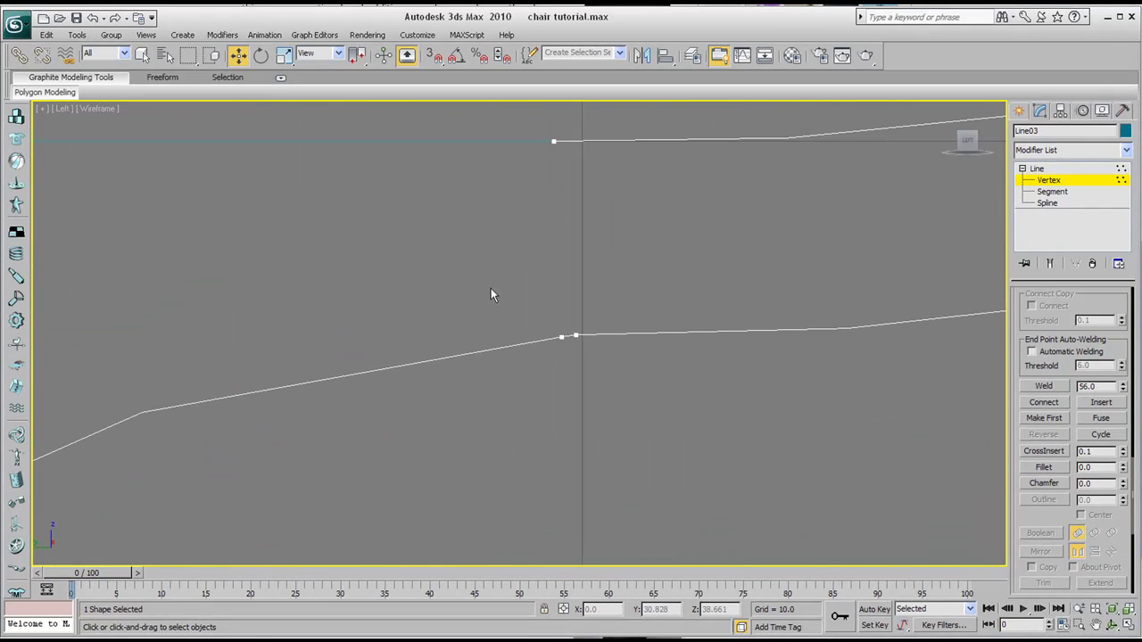
{"action": "left_click_drag", "start_coordinate": [490, 288], "coordinate": [625, 384]}
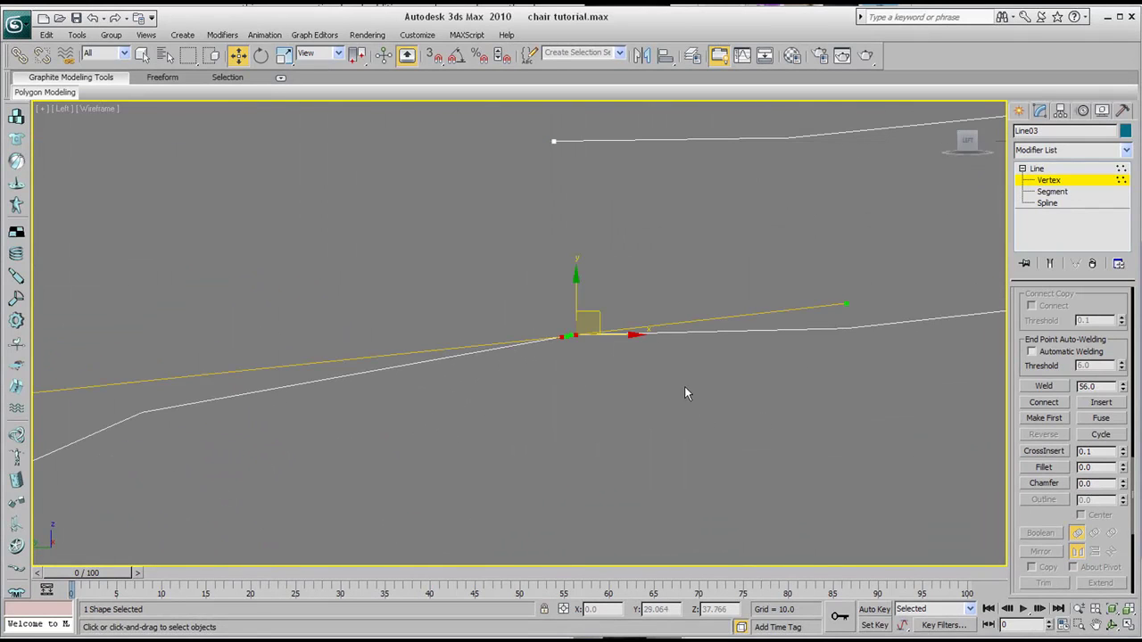
{"action": "left_click", "coordinate": [1052, 390]}
Select and weld the vertex pair at the inner corner of the front leg's foot.
{"action": "mouse_move", "coordinate": [664, 385]}
{"action": "middle_mouse_down"}
{"action": "mouse_move", "coordinate": [672, 392]}
{"action": "mouse_move", "coordinate": [506, 386]}
{"action": "mouse_move", "coordinate": [491, 372]}
{"action": "middle_mouse_up"}
{"action": "scroll", "coordinate": [668, 395], "scroll_direction": "down", "scroll_amount": 8}
{"action": "left_click_drag", "start_coordinate": [541, 438], "coordinate": [620, 508]}
{"action": "scroll", "coordinate": [611, 498], "scroll_direction": "down", "scroll_amount": 3}
{"action": "left_click", "coordinate": [1046, 383]}
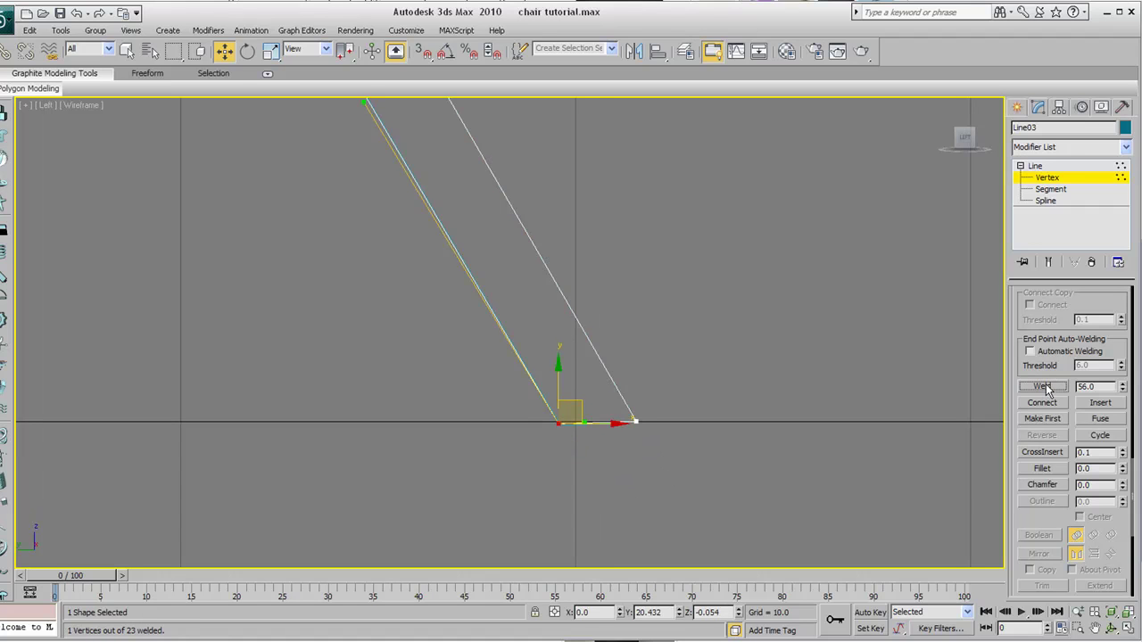
Examine the whole welded profile in the Left view and inspect both parallel profiles from several angles in the maximized Perspective view.
{"action": "mouse_move", "coordinate": [625, 436]}
{"action": "middle_mouse_down"}
{"action": "mouse_move", "coordinate": [618, 452]}
{"action": "mouse_move", "coordinate": [627, 423]}
{"action": "middle_mouse_up"}
{"action": "scroll", "coordinate": [627, 423], "scroll_direction": "down", "scroll_amount": 1}
{"action": "scroll", "coordinate": [620, 424], "scroll_direction": "down", "scroll_amount": 3}
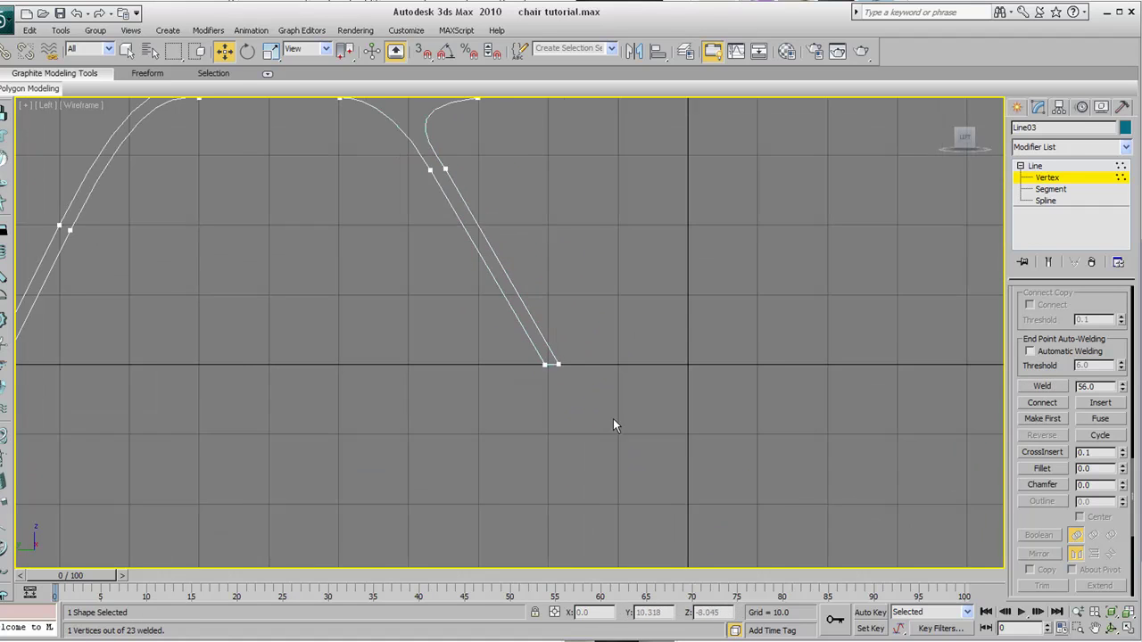
{"action": "scroll", "coordinate": [471, 327], "scroll_direction": "down", "scroll_amount": 3}
{"action": "middle_click_drag", "start_coordinate": [471, 326], "coordinate": [482, 414]}
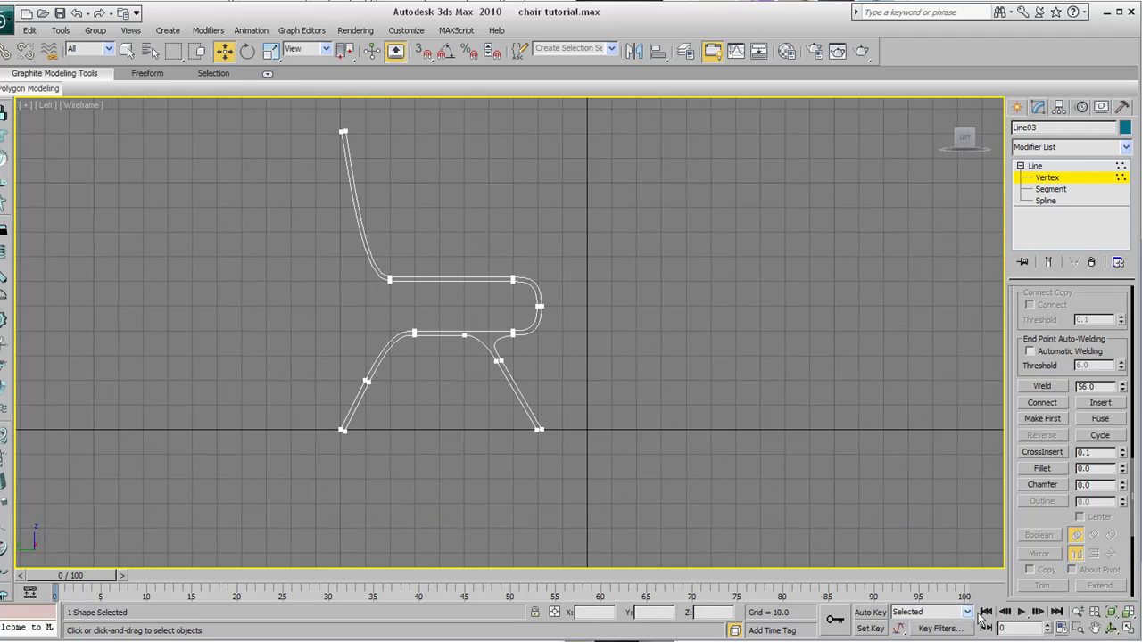
{"action": "left_click", "coordinate": [1128, 628]}
{"action": "middle_click", "coordinate": [715, 442]}
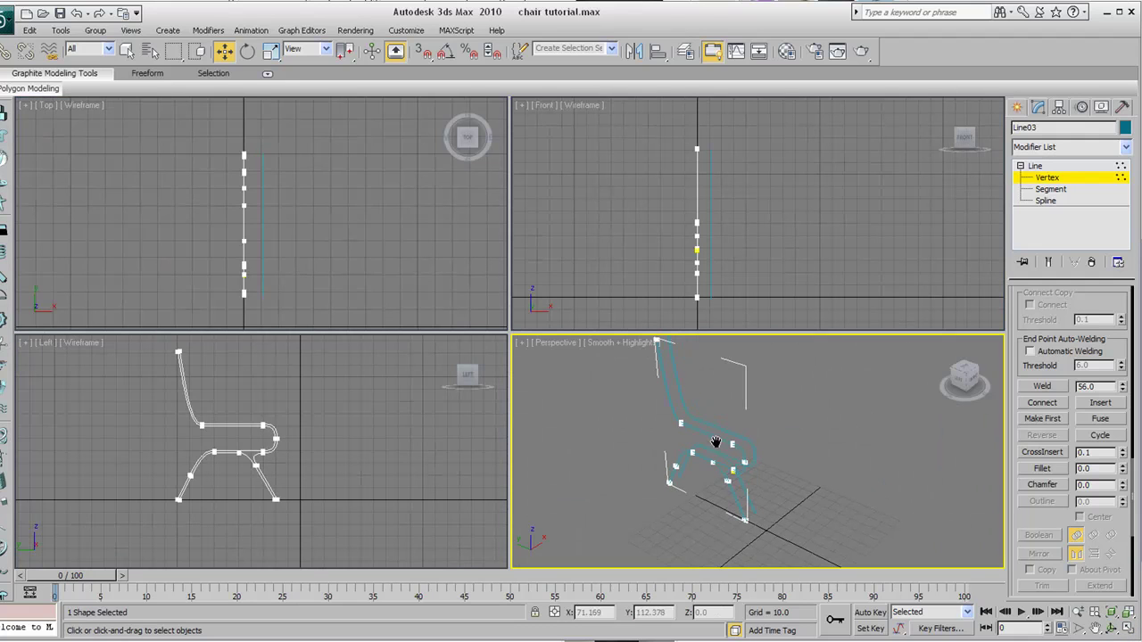
{"action": "left_click", "coordinate": [1127, 629]}
{"action": "left_click", "coordinate": [1111, 628]}
{"action": "left_click_drag", "start_coordinate": [479, 333], "coordinate": [525, 346]}
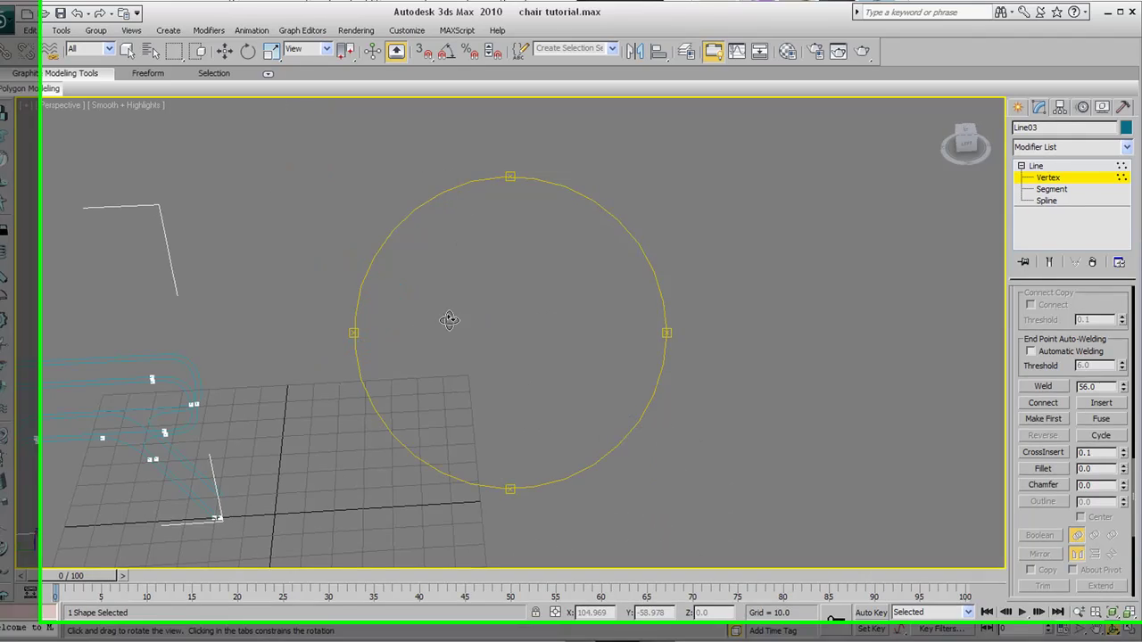
{"action": "middle_click_drag", "start_coordinate": [452, 318], "coordinate": [691, 255]}
{"action": "left_click_drag", "start_coordinate": [513, 317], "coordinate": [375, 322]}
{"action": "middle_click_drag", "start_coordinate": [411, 319], "coordinate": [479, 315]}
{"action": "left_click_drag", "start_coordinate": [453, 326], "coordinate": [455, 360]}
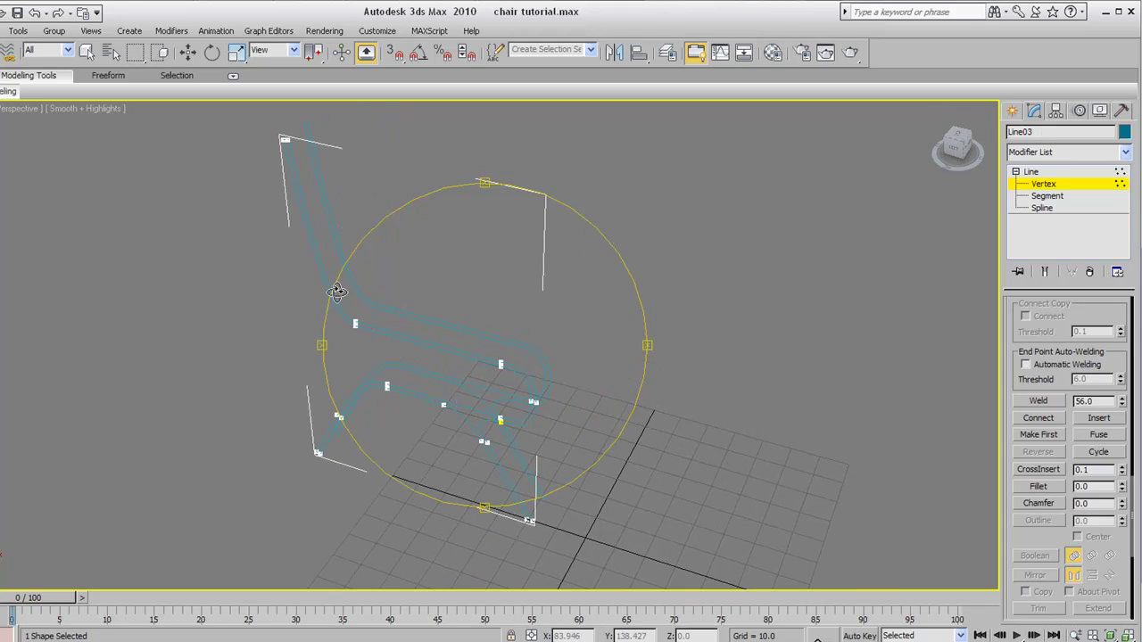
Try to extrude the welded chair profile by 65 and inspect the solid from the side and the front bend.
{"action": "left_click", "coordinate": [1124, 153]}
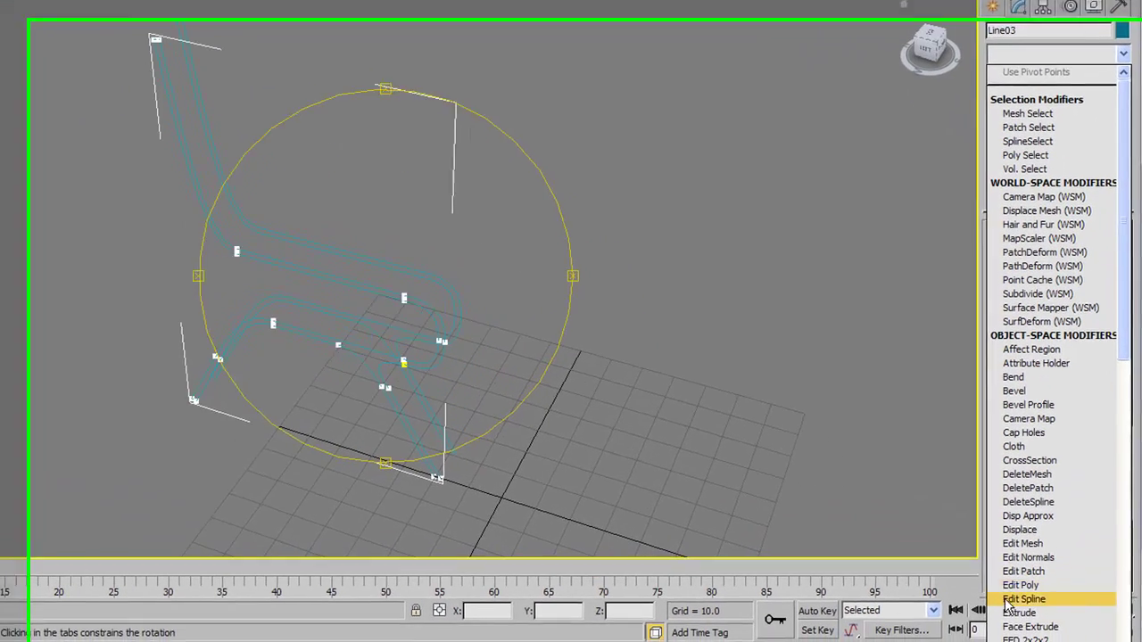
{"action": "left_click", "coordinate": [1003, 611]}
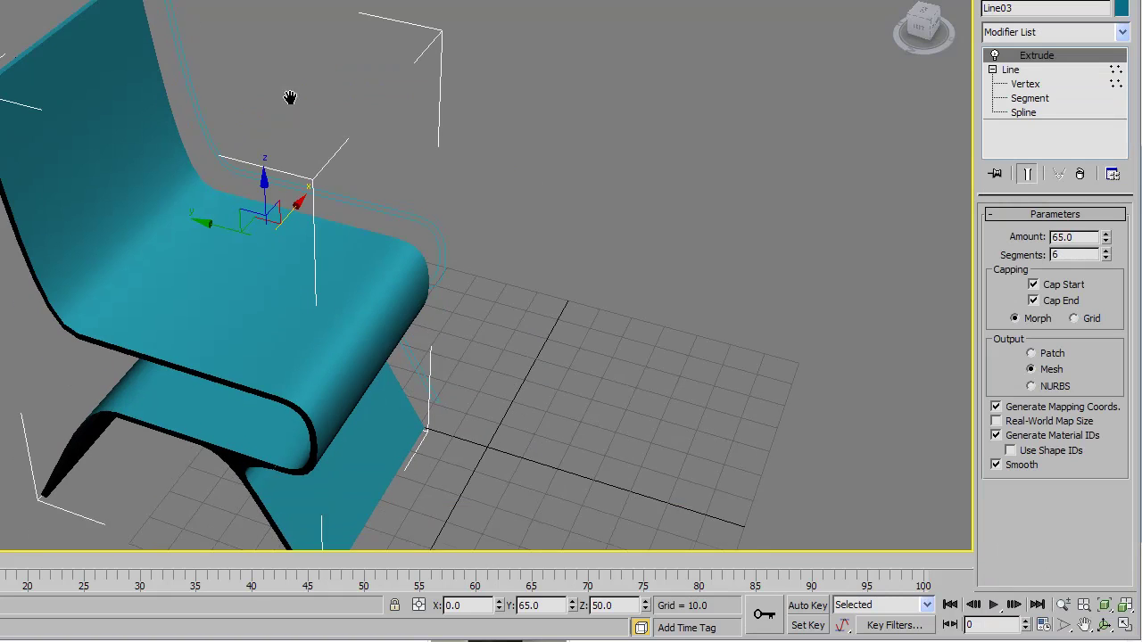
{"action": "left_click", "coordinate": [1105, 627]}
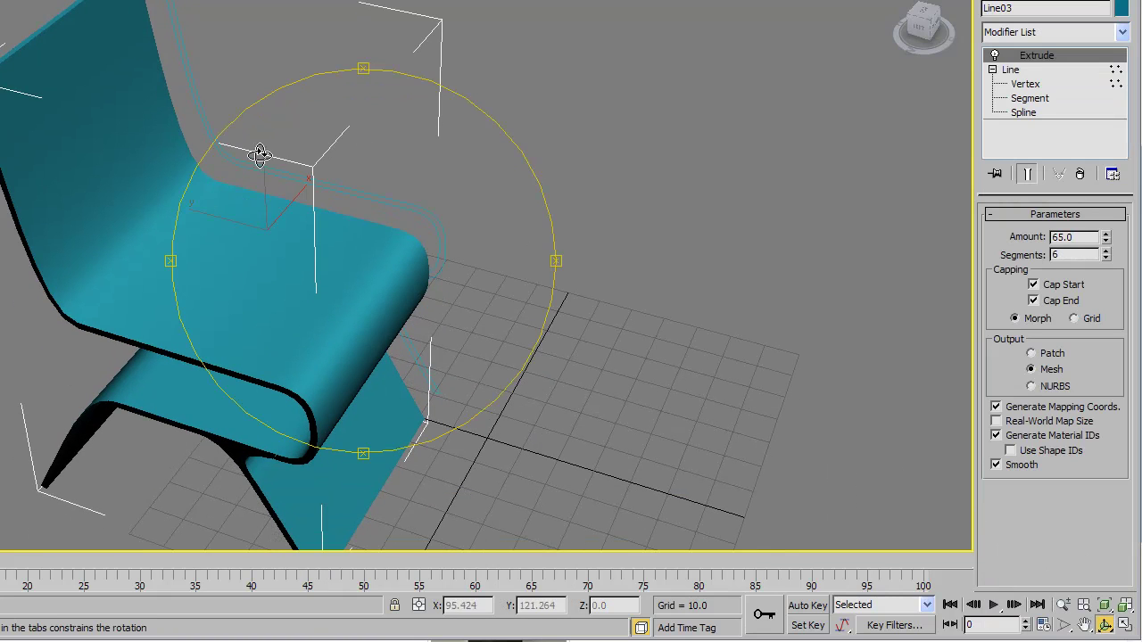
{"action": "left_click_drag", "start_coordinate": [256, 152], "coordinate": [396, 83]}
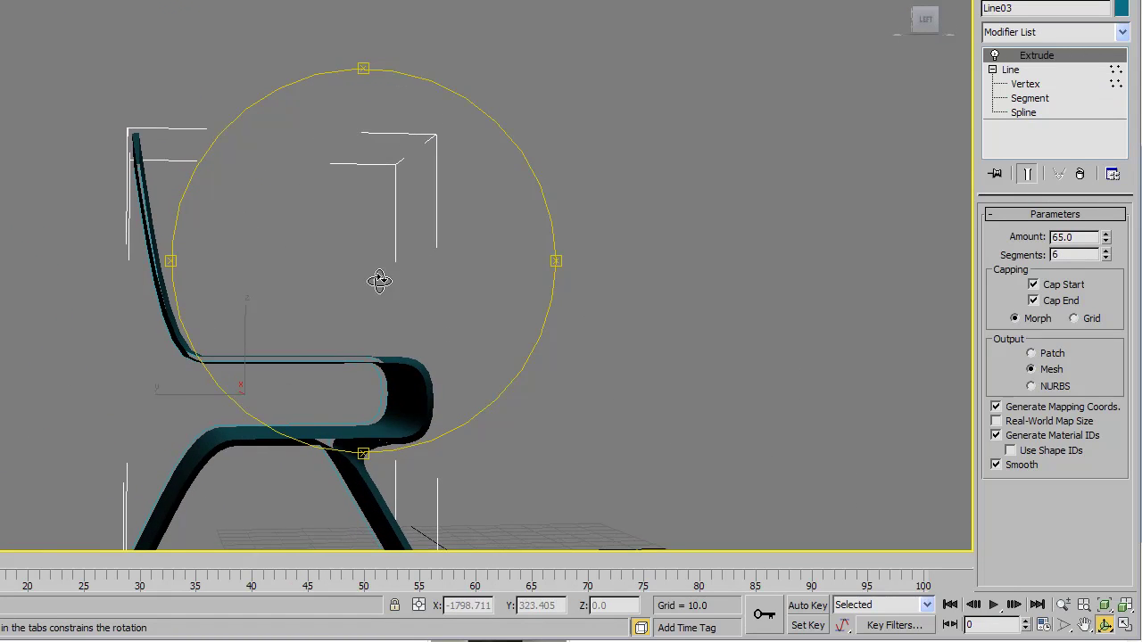
{"action": "left_click_drag", "start_coordinate": [377, 281], "coordinate": [319, 387]}
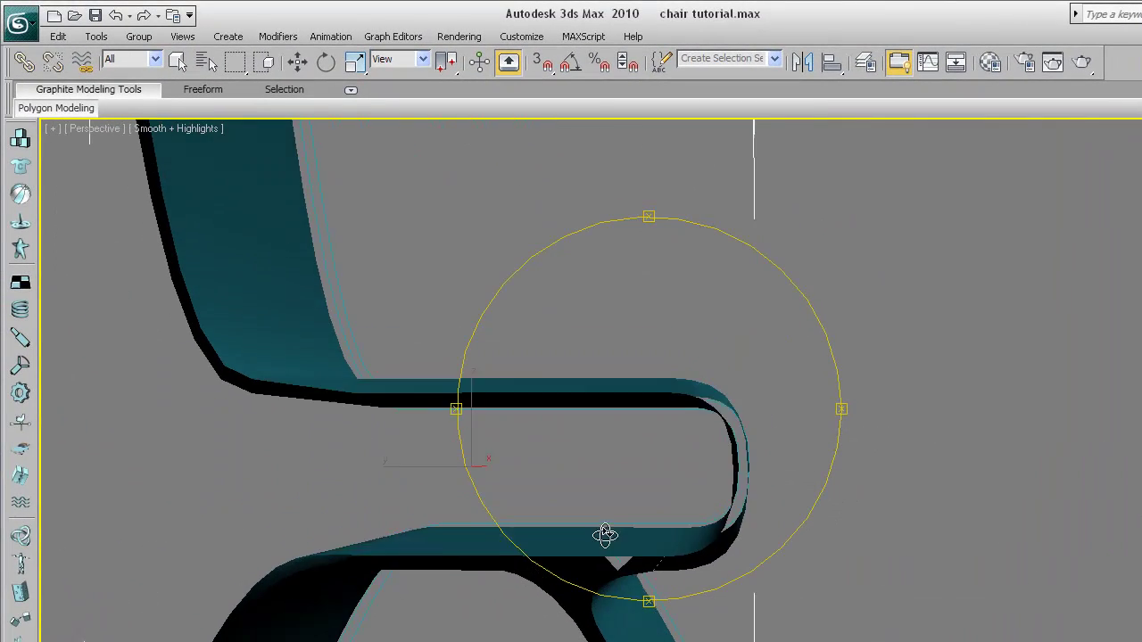
{"action": "left_click_drag", "start_coordinate": [604, 535], "coordinate": [591, 553]}
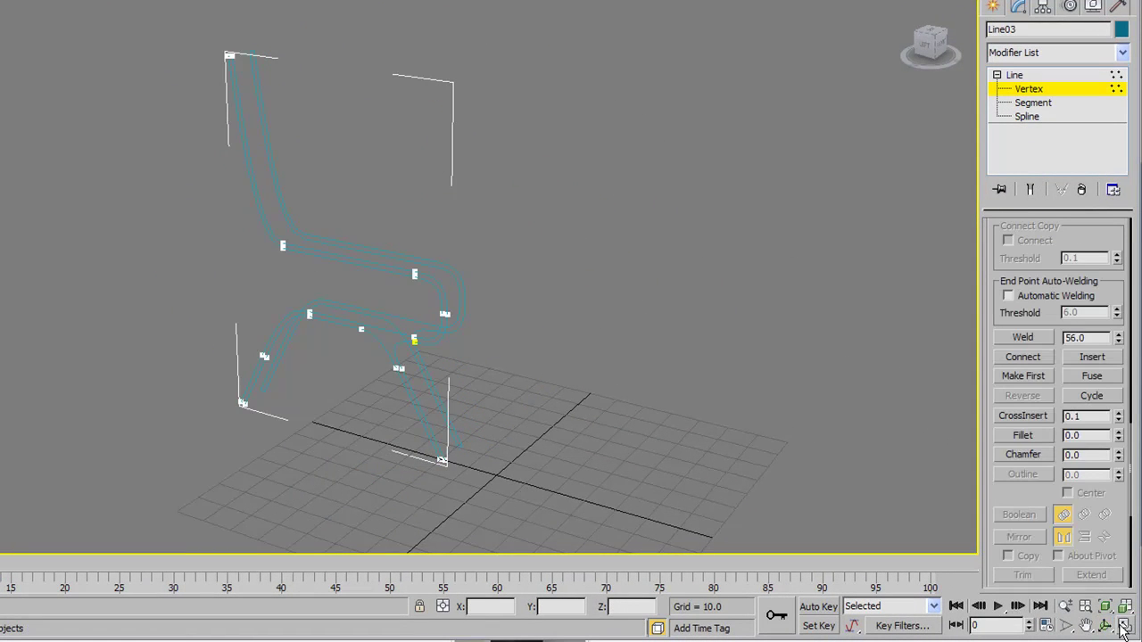
Examine the profile's vertices in the Perspective and Left views around the seat's front bend and front leg joint for unwelded ends.
{"action": "left_click", "coordinate": [1126, 627]}
{"action": "middle_click_drag", "start_coordinate": [138, 143], "coordinate": [149, 120]}
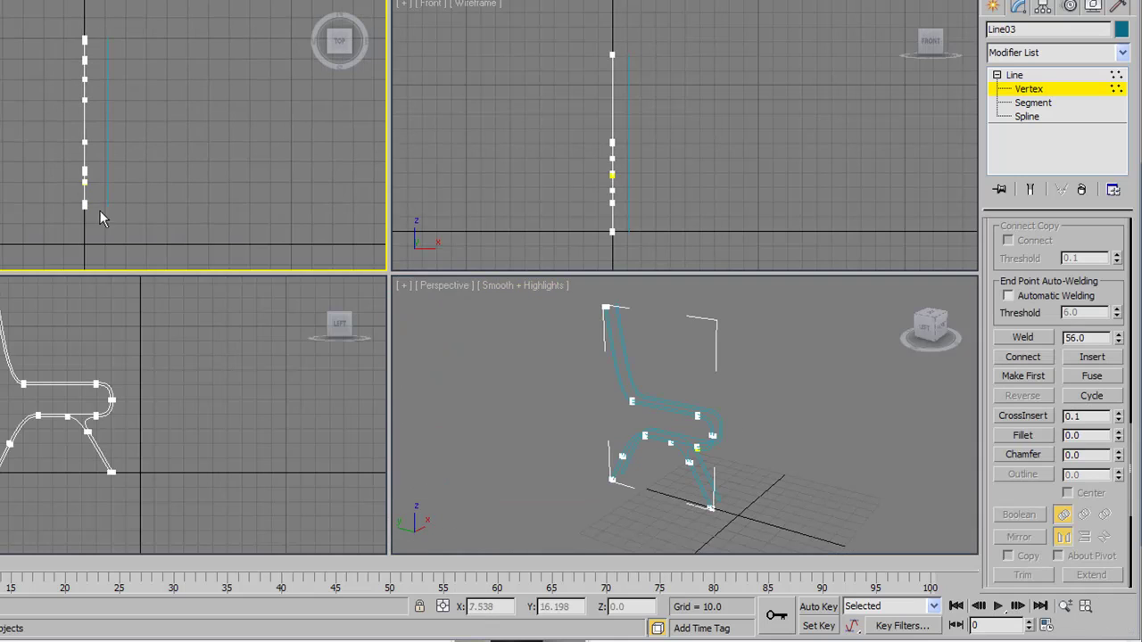
{"action": "middle_click_drag", "start_coordinate": [623, 420], "coordinate": [716, 403], "text": "alt"}
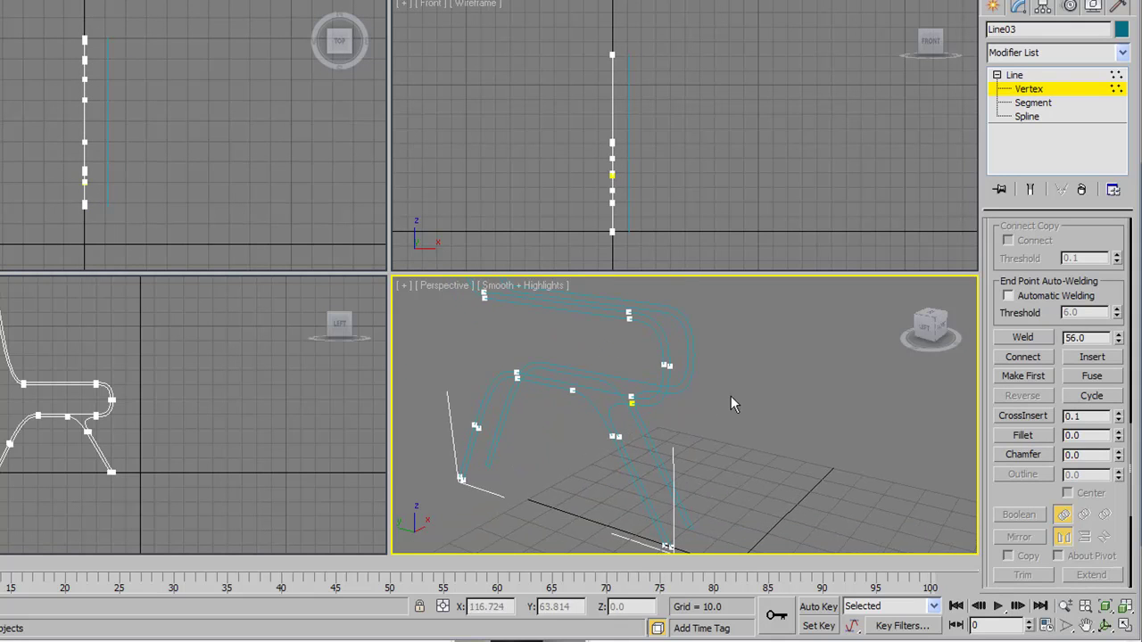
{"action": "left_click", "coordinate": [1104, 625]}
{"action": "left_click_drag", "start_coordinate": [714, 413], "coordinate": [920, 383]}
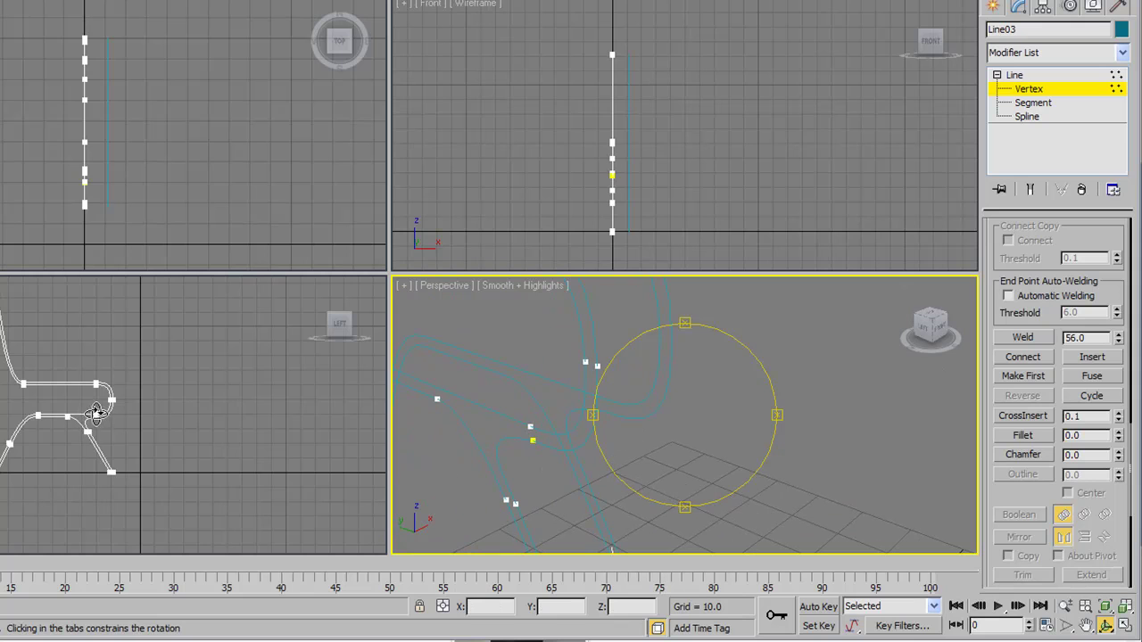
{"action": "left_click", "coordinate": [189, 388]}
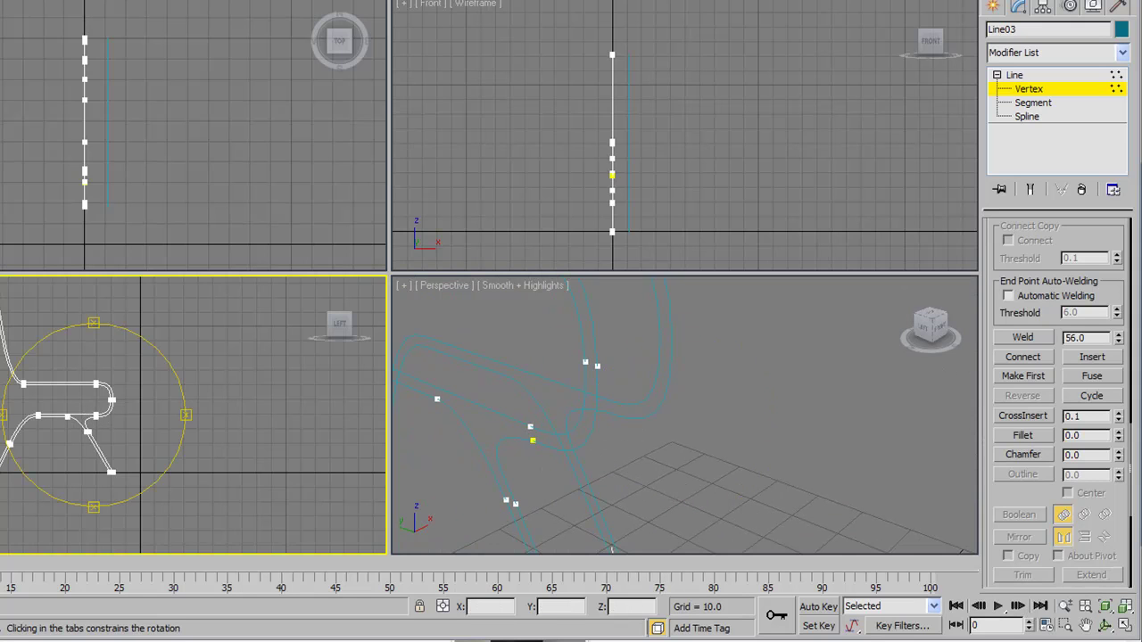
{"action": "left_click", "coordinate": [1126, 628]}
{"action": "scroll", "coordinate": [428, 350], "scroll_direction": "up", "scroll_amount": 6}
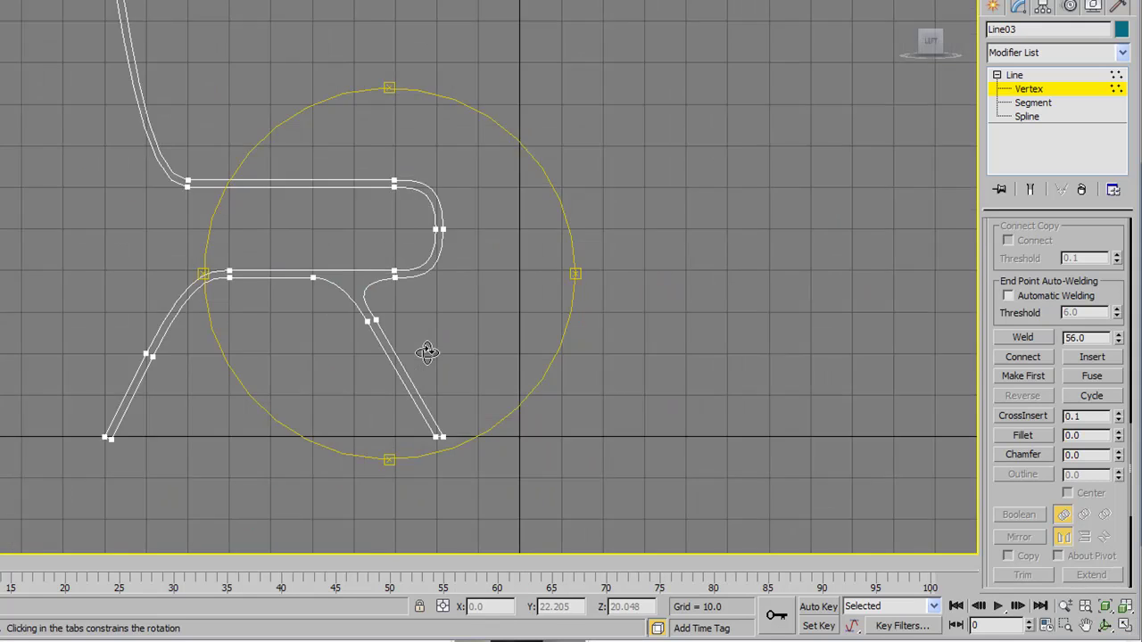
{"action": "scroll", "coordinate": [430, 344], "scroll_direction": "up", "scroll_amount": 4}
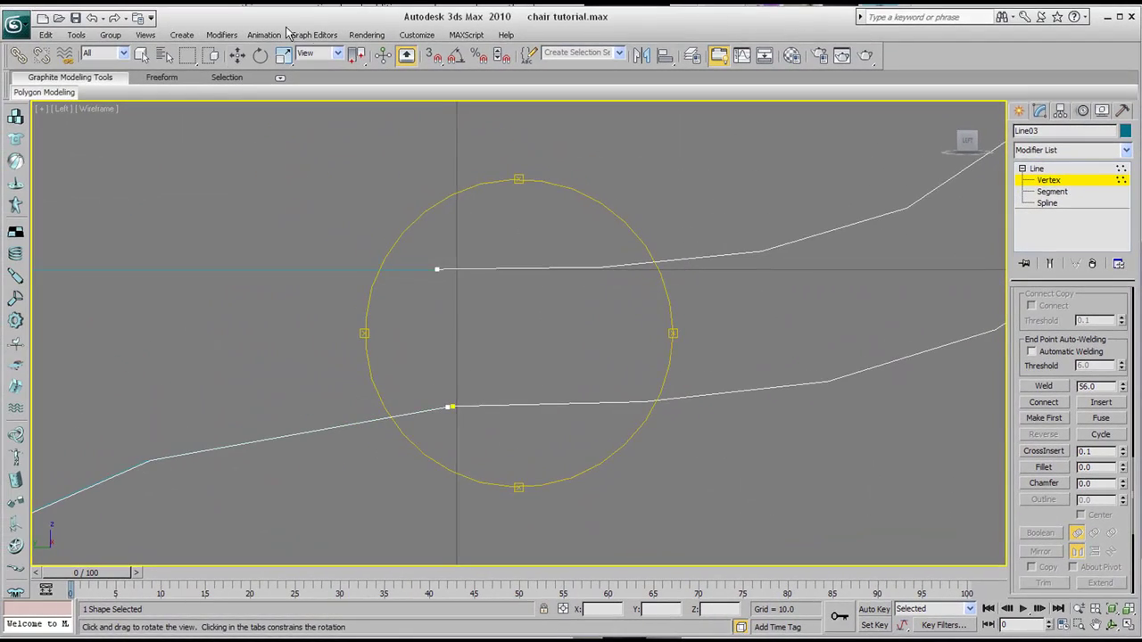
Select the two nearly coincident end vertices still open on the underside of the seat's front bend and weld them.
{"action": "left_click", "coordinate": [237, 55]}
{"action": "scroll", "coordinate": [444, 418], "scroll_direction": "up", "scroll_amount": 5}
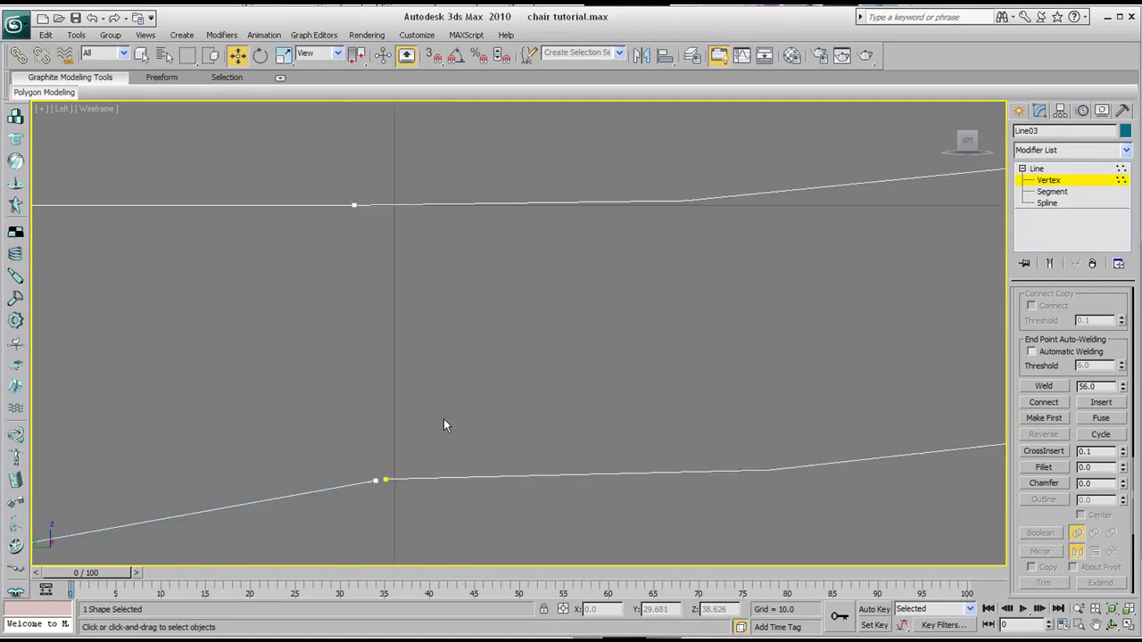
{"action": "middle_click_drag", "start_coordinate": [311, 493], "coordinate": [372, 367]}
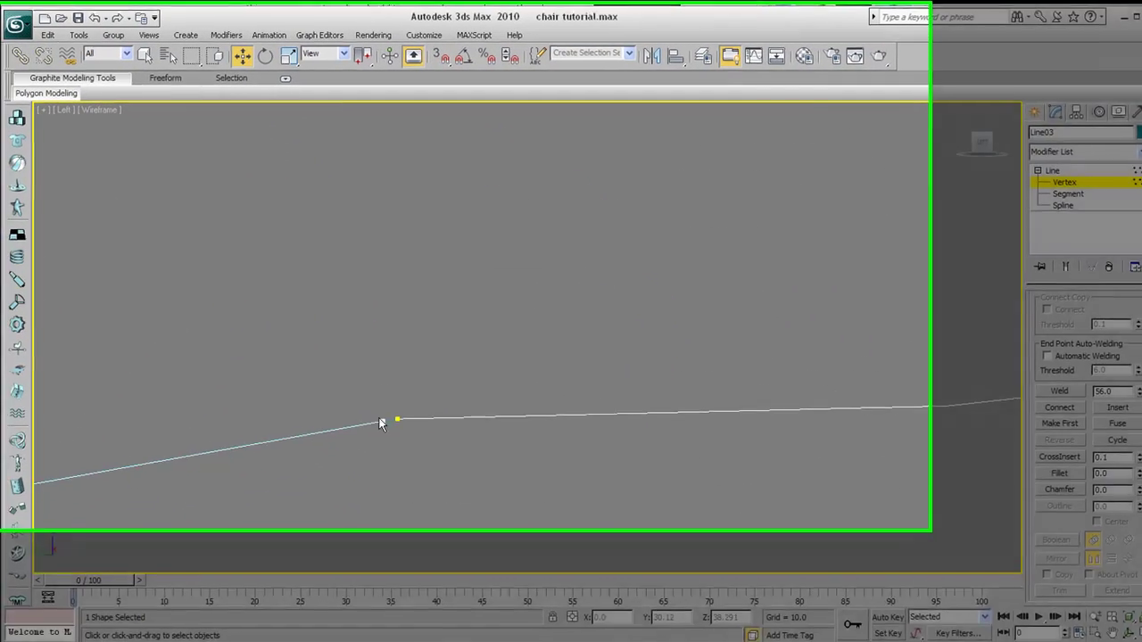
{"action": "scroll", "coordinate": [380, 424], "scroll_direction": "up", "scroll_amount": 2}
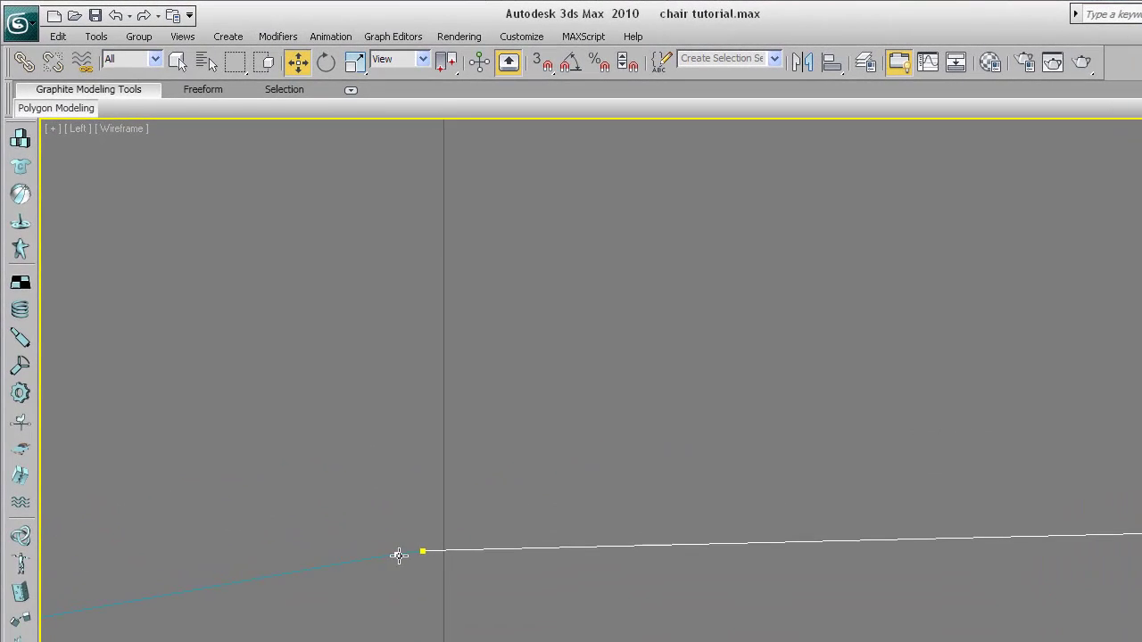
{"action": "left_click", "coordinate": [324, 456]}
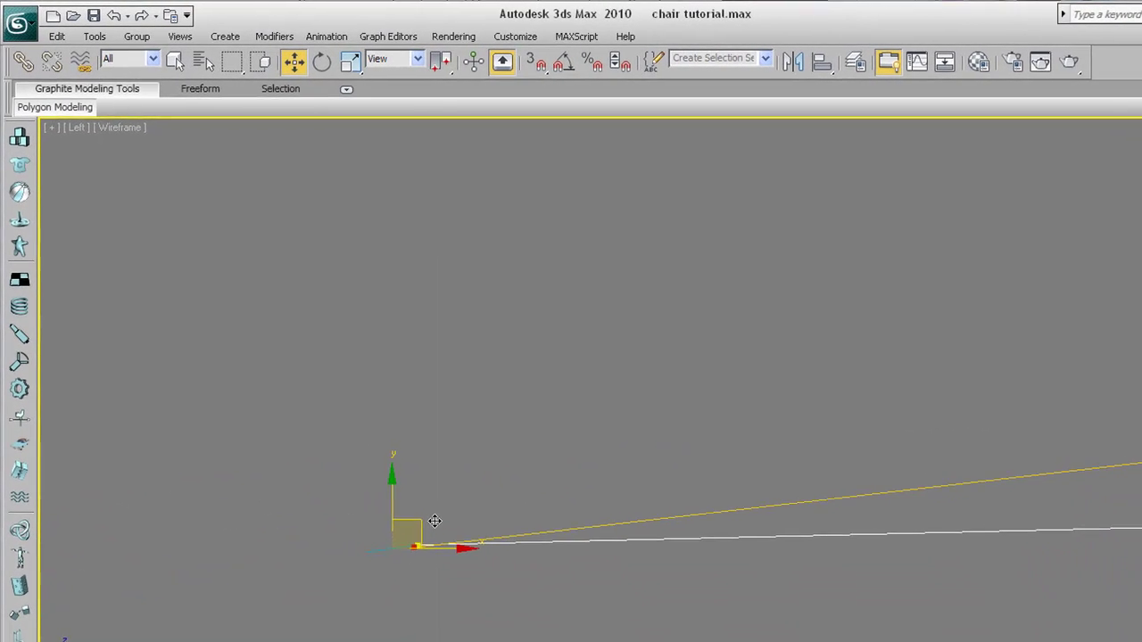
{"action": "left_click_drag", "start_coordinate": [366, 467], "coordinate": [487, 628]}
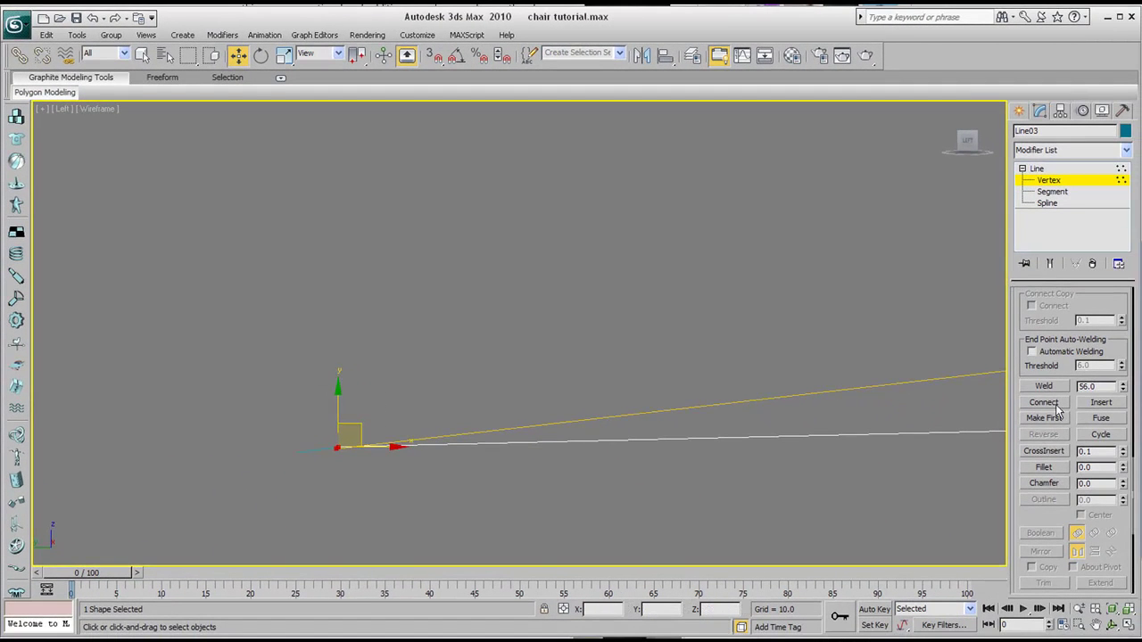
{"action": "left_click", "coordinate": [1050, 386]}
{"action": "scroll", "coordinate": [885, 529], "scroll_direction": "down", "scroll_amount": 5}
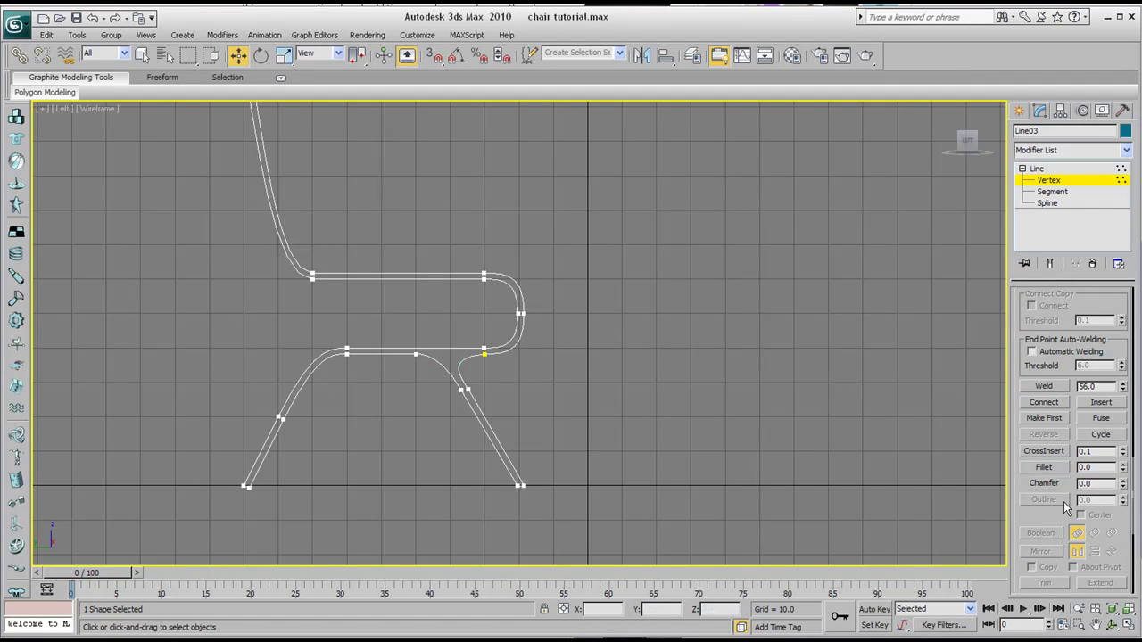
Apply an Extrude modifier with an amount of 65 and 6 segments to the rewelded chair profile.
{"action": "left_click", "coordinate": [1128, 627]}
{"action": "middle_click", "coordinate": [697, 457]}
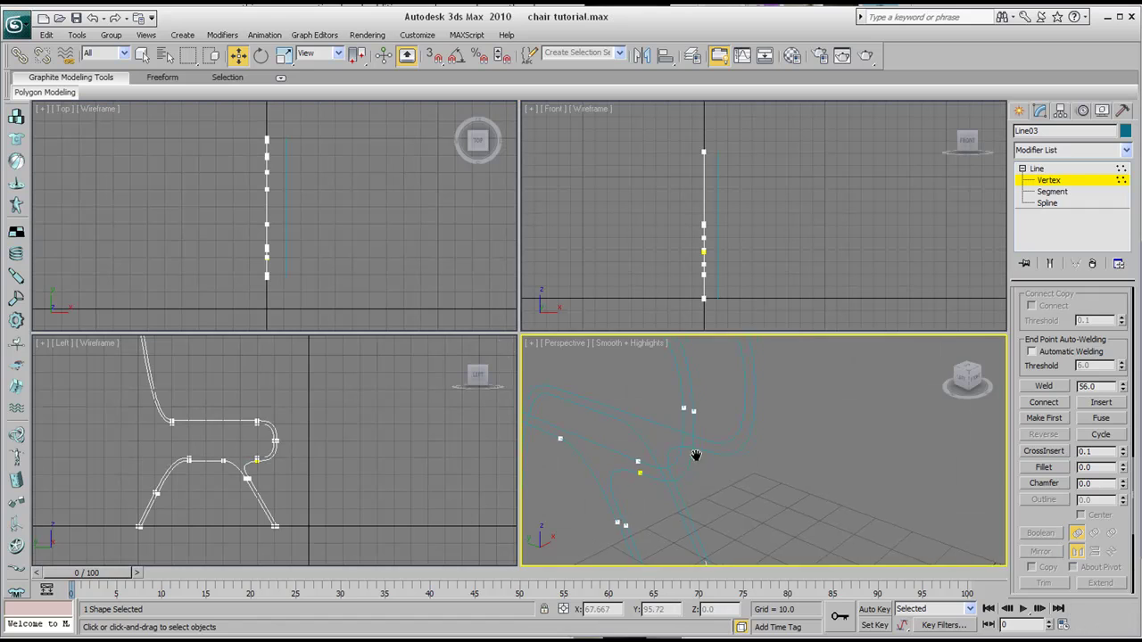
{"action": "scroll", "coordinate": [696, 457], "scroll_direction": "down", "scroll_amount": 3}
{"action": "middle_click_drag", "start_coordinate": [735, 462], "coordinate": [708, 483]}
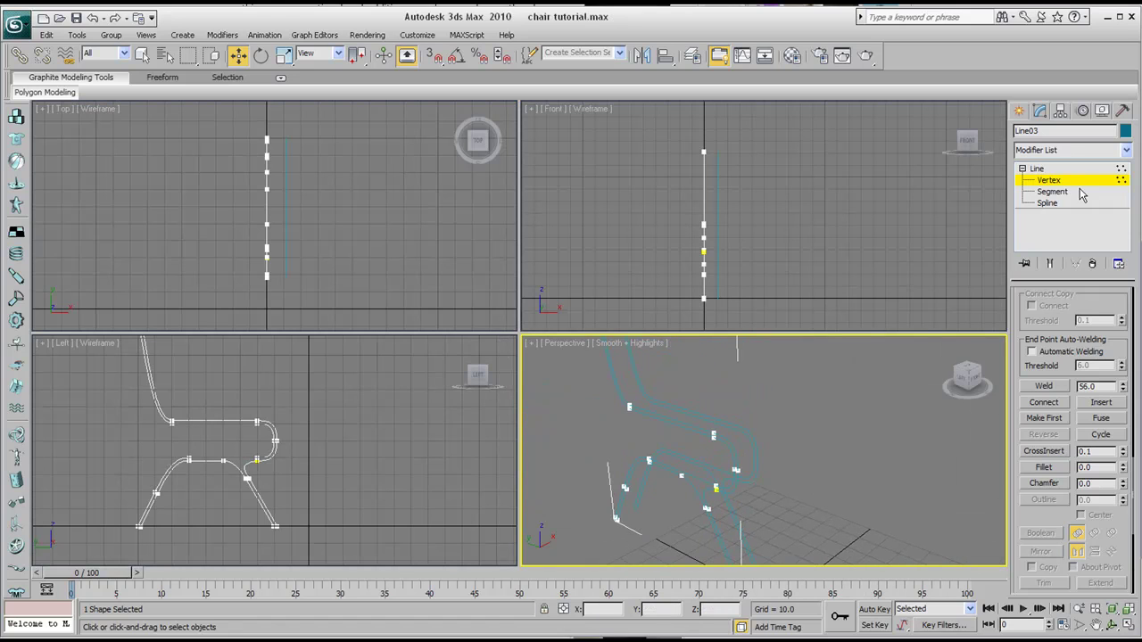
{"action": "left_click", "coordinate": [1115, 150]}
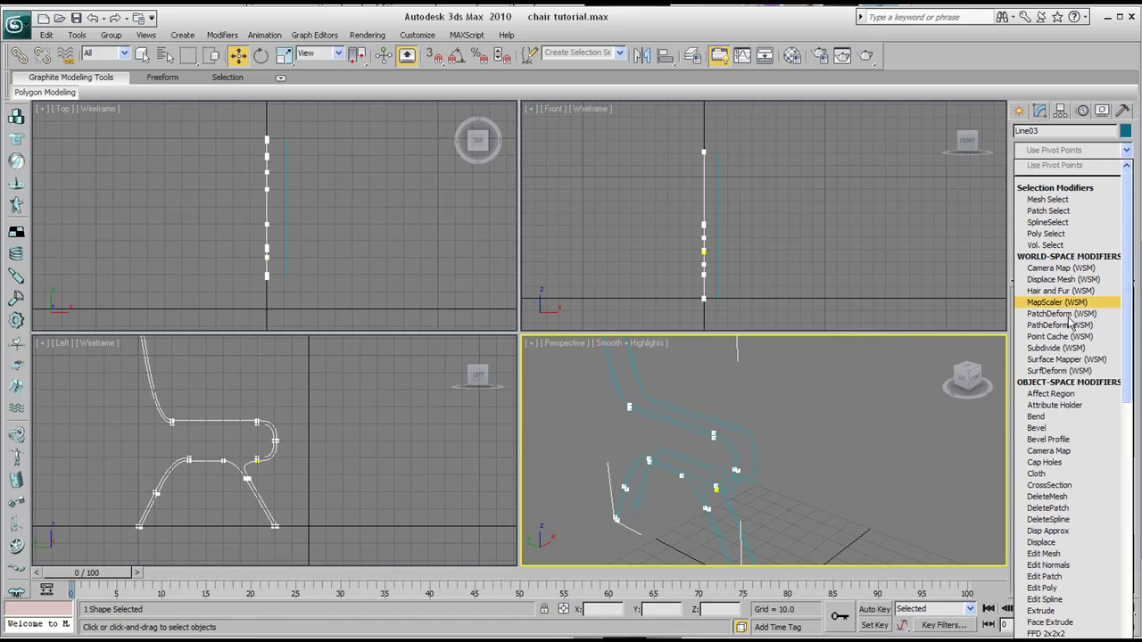
{"action": "left_click", "coordinate": [1055, 612]}
{"action": "middle_click_drag", "start_coordinate": [710, 477], "coordinate": [795, 423]}
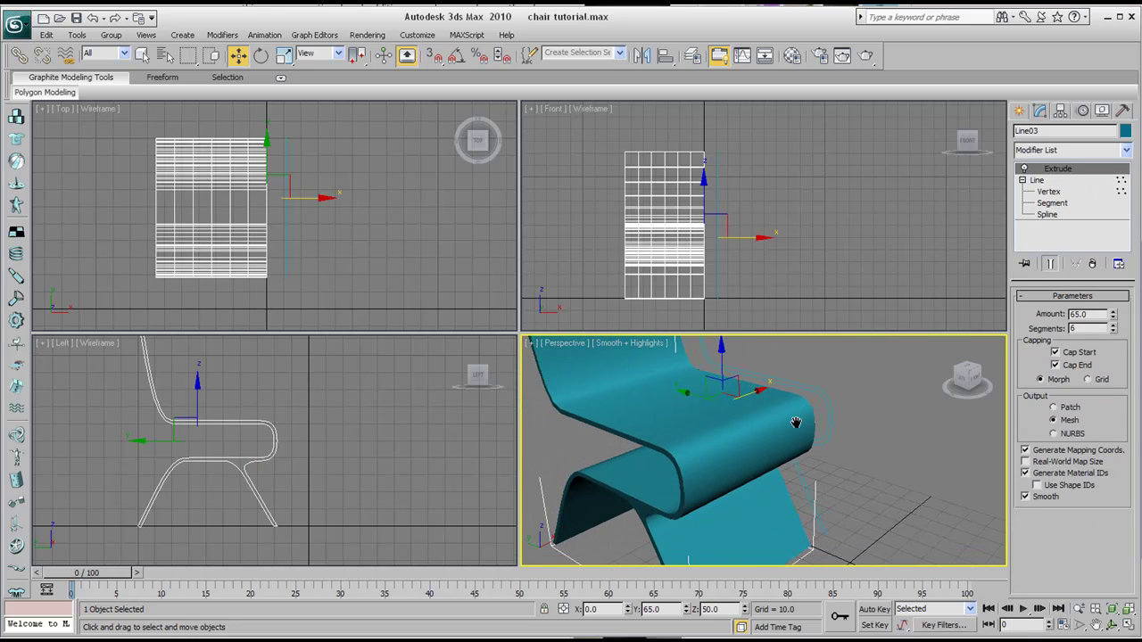
Inspect the extruded chair from the front, side and underside in the maximized Perspective view.
{"action": "left_click", "coordinate": [1127, 624]}
{"action": "left_click", "coordinate": [1113, 625]}
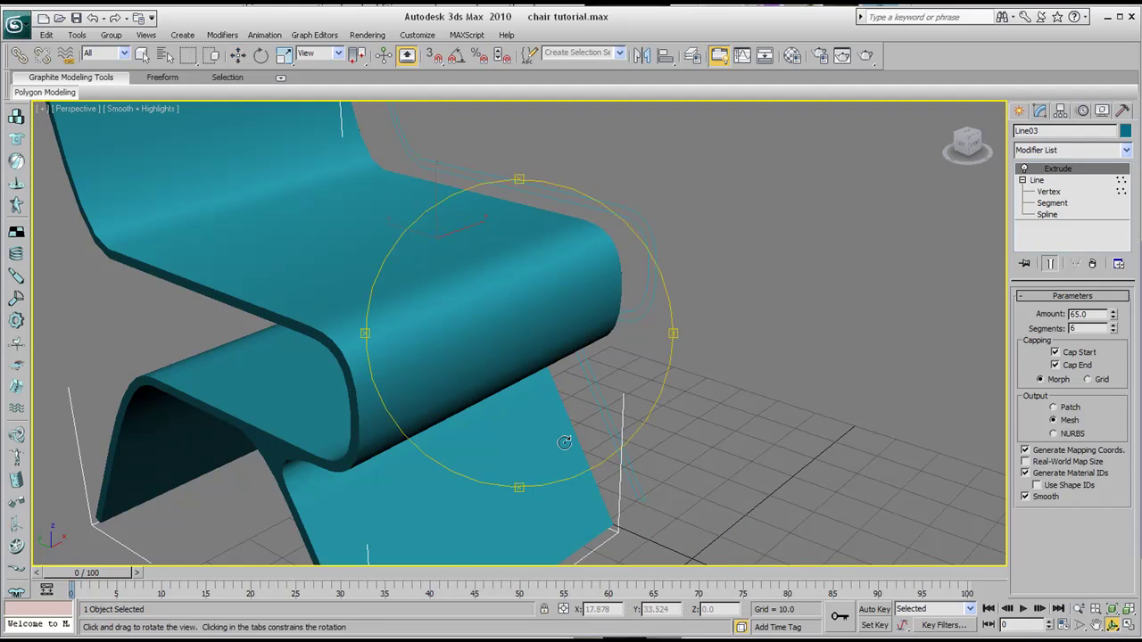
{"action": "mouse_move", "coordinate": [510, 368]}
{"action": "left_mouse_down"}
{"action": "mouse_move", "coordinate": [557, 367]}
{"action": "mouse_move", "coordinate": [619, 316]}
{"action": "mouse_move", "coordinate": [586, 351]}
{"action": "mouse_move", "coordinate": [499, 370]}
{"action": "mouse_move", "coordinate": [524, 374]}
{"action": "left_mouse_up"}
{"action": "left_click_drag", "start_coordinate": [457, 359], "coordinate": [480, 455]}
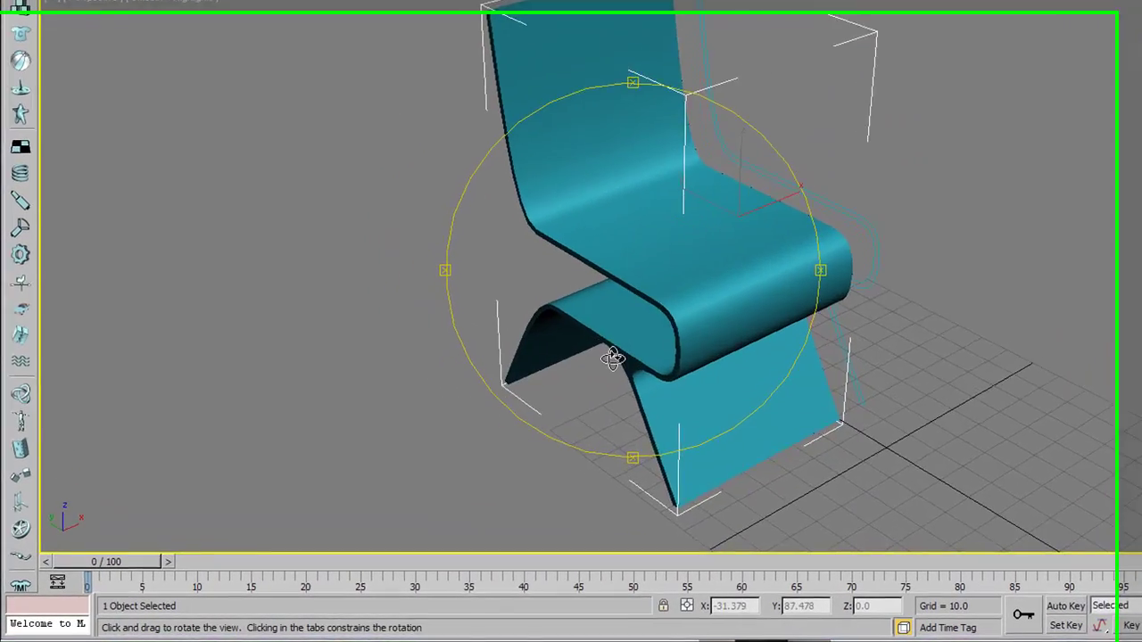
{"action": "left_click_drag", "start_coordinate": [613, 359], "coordinate": [678, 294]}
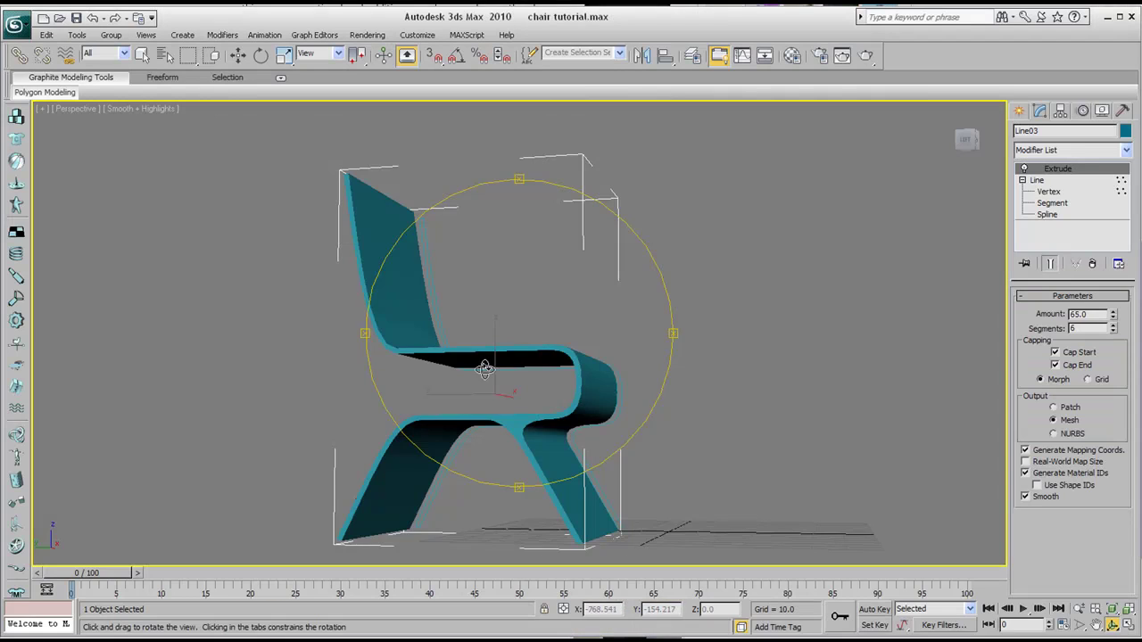
{"action": "left_click_drag", "start_coordinate": [499, 419], "coordinate": [737, 473]}
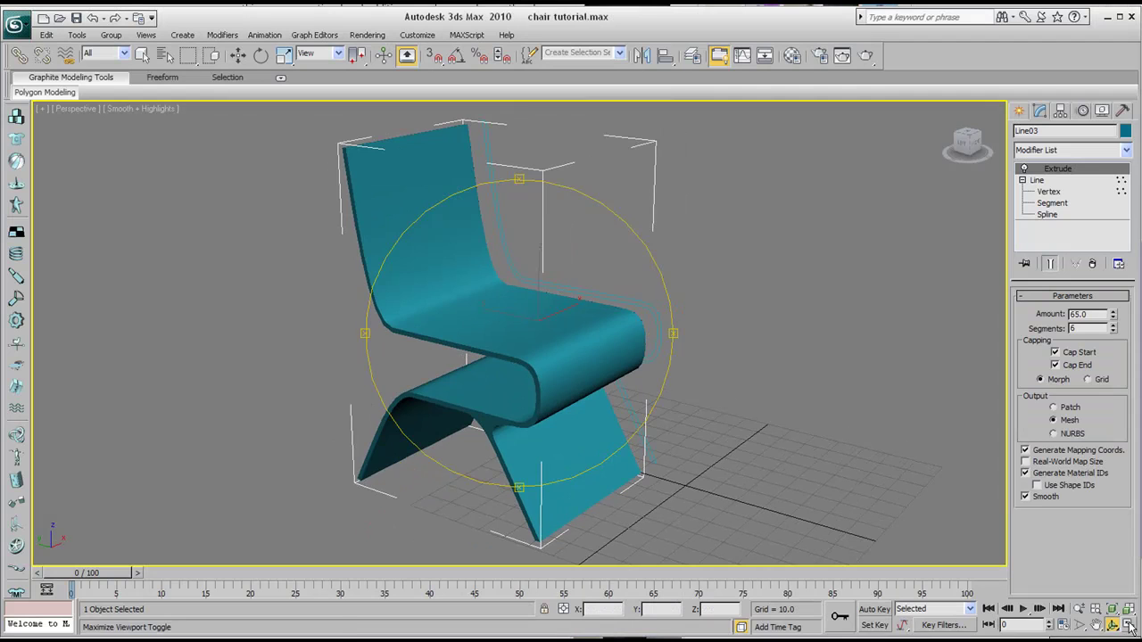
Set the chair's extrusion amount to 60.5.
{"action": "left_click", "coordinate": [1127, 624]}
{"action": "left_click", "coordinate": [237, 55]}
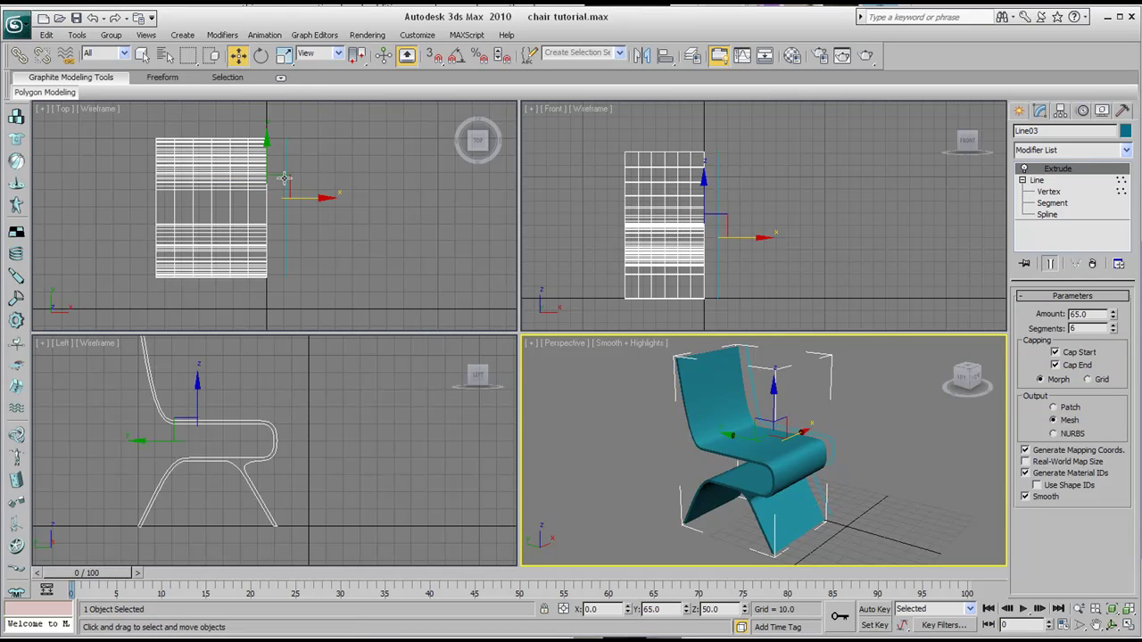
{"action": "left_click", "coordinate": [283, 56]}
{"action": "left_click", "coordinate": [351, 203]}
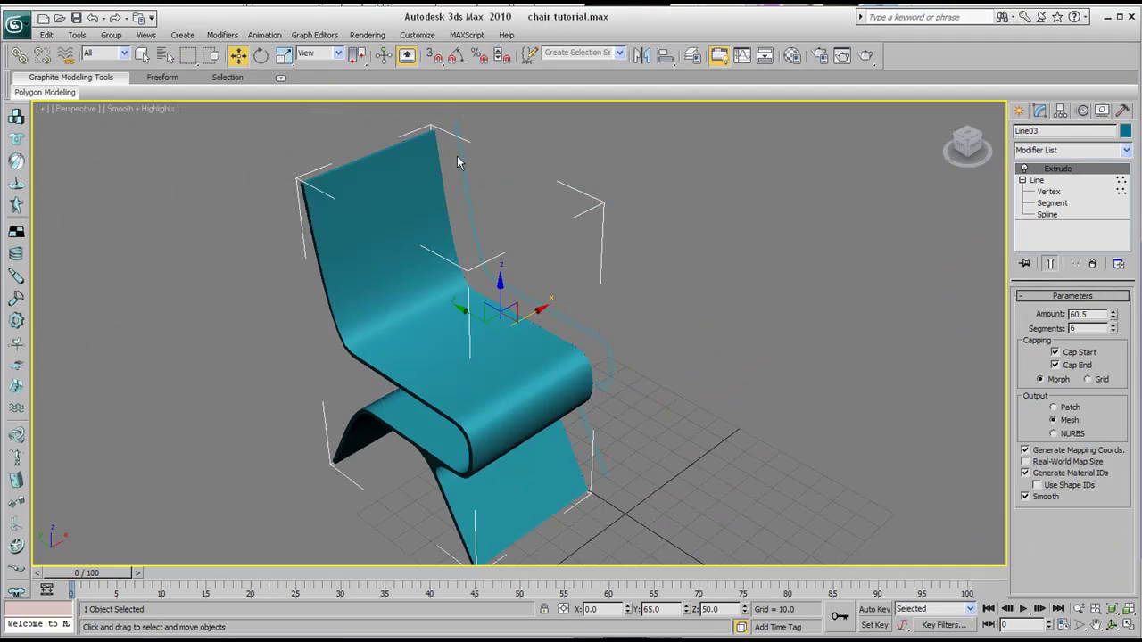
Select the second, offset profile line beside the chair and extrude it by 60.5.
{"action": "left_click", "coordinate": [462, 164]}
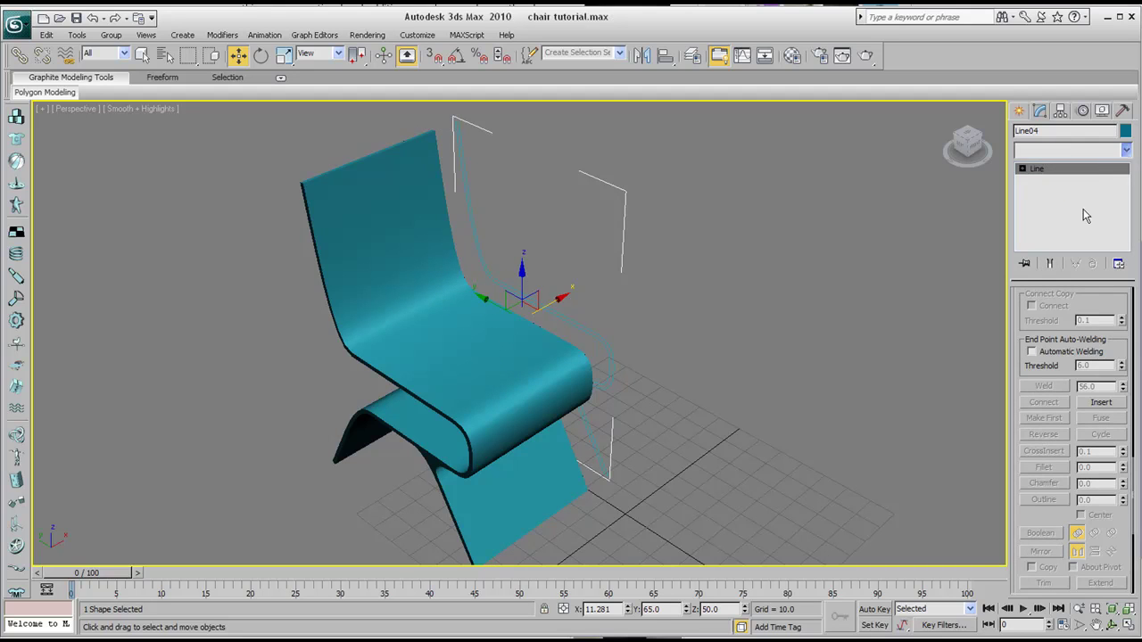
{"action": "left_click", "coordinate": [1070, 150]}
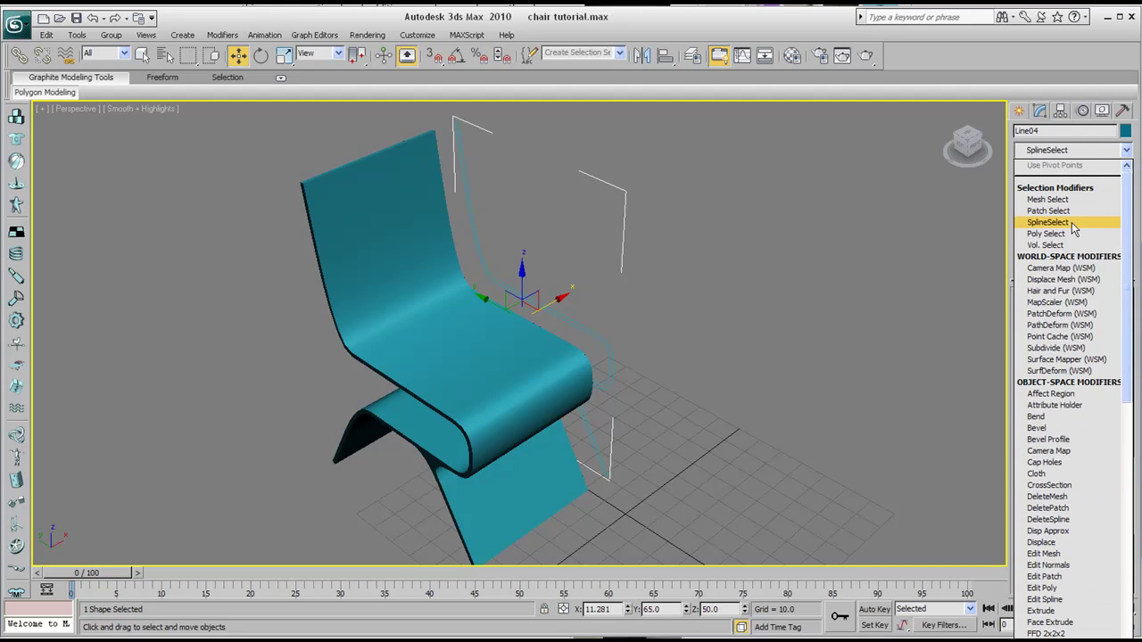
{"action": "left_click", "coordinate": [1042, 611]}
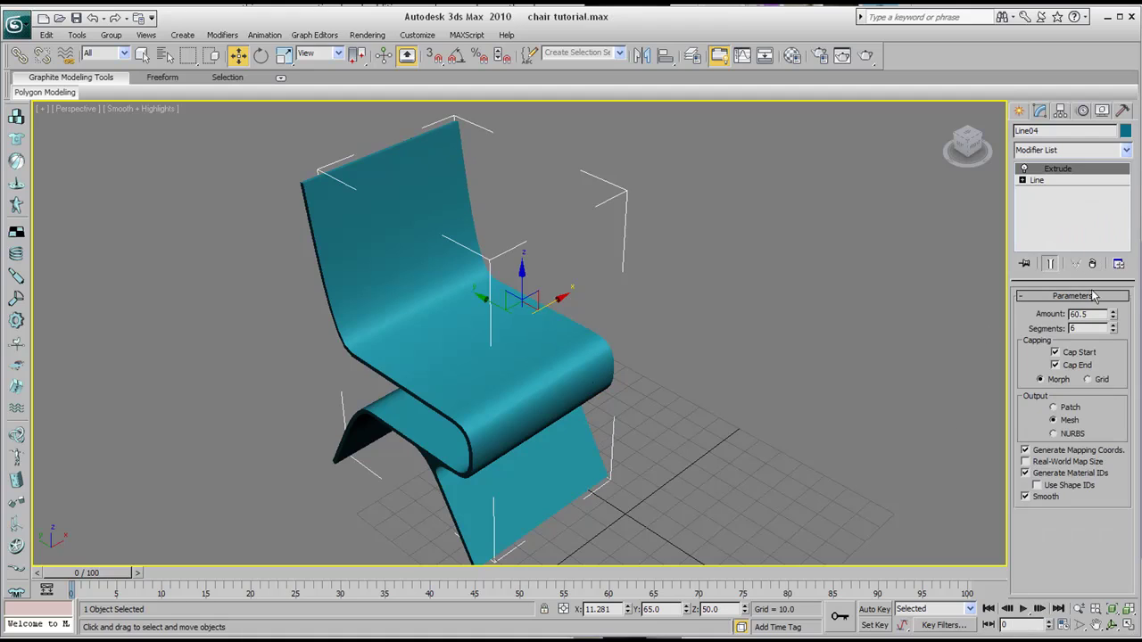
Change the second extruded shape's object color to orange and inspect how it overlaps the teal chair.
{"action": "left_click", "coordinate": [1126, 132]}
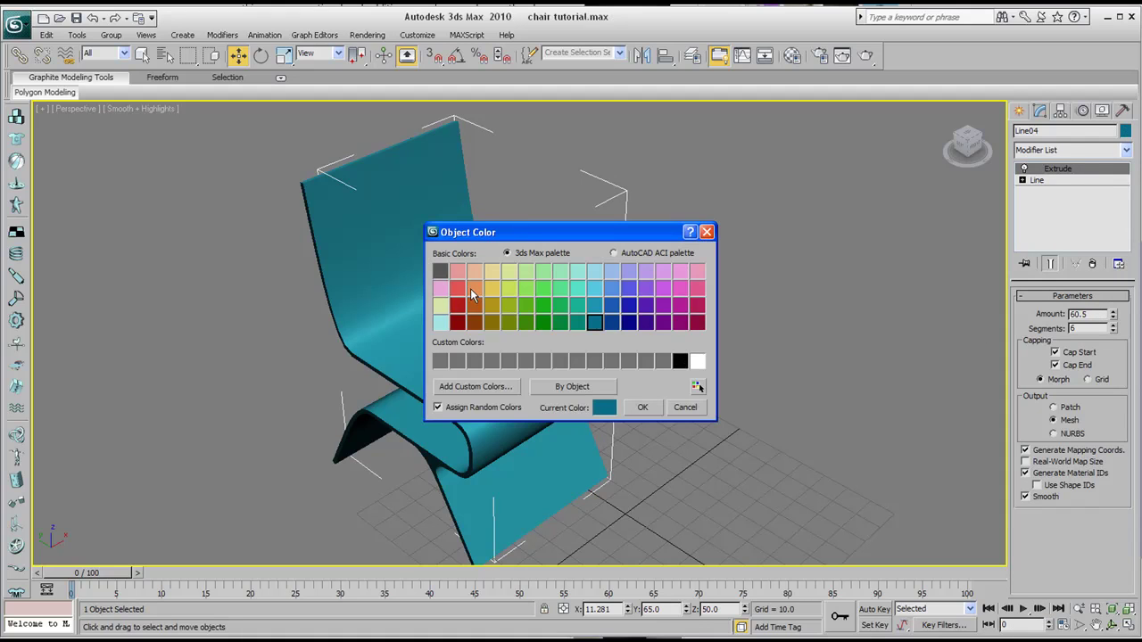
{"action": "left_click", "coordinate": [643, 408]}
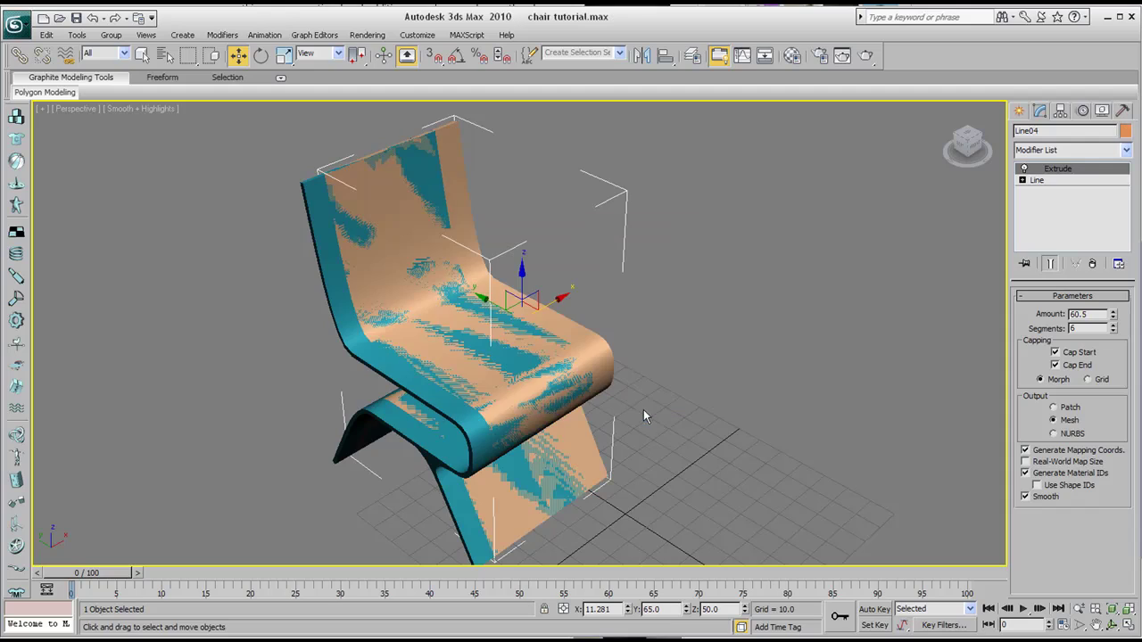
{"action": "left_click", "coordinate": [1111, 624]}
{"action": "left_click_drag", "start_coordinate": [392, 268], "coordinate": [337, 217]}
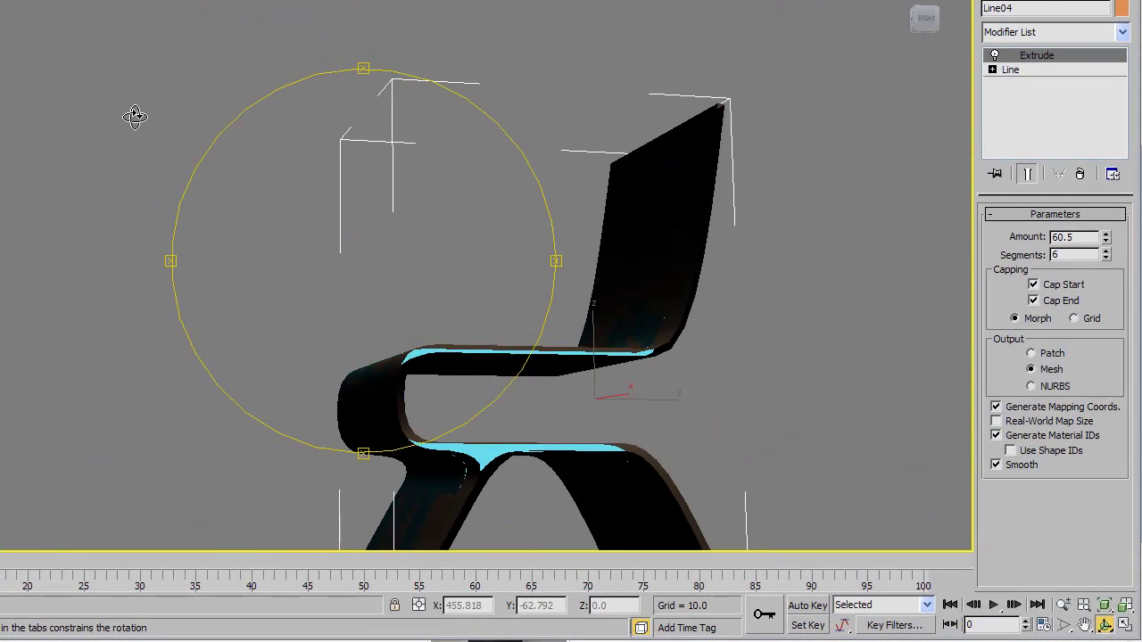
{"action": "left_click_drag", "start_coordinate": [134, 116], "coordinate": [270, 176]}
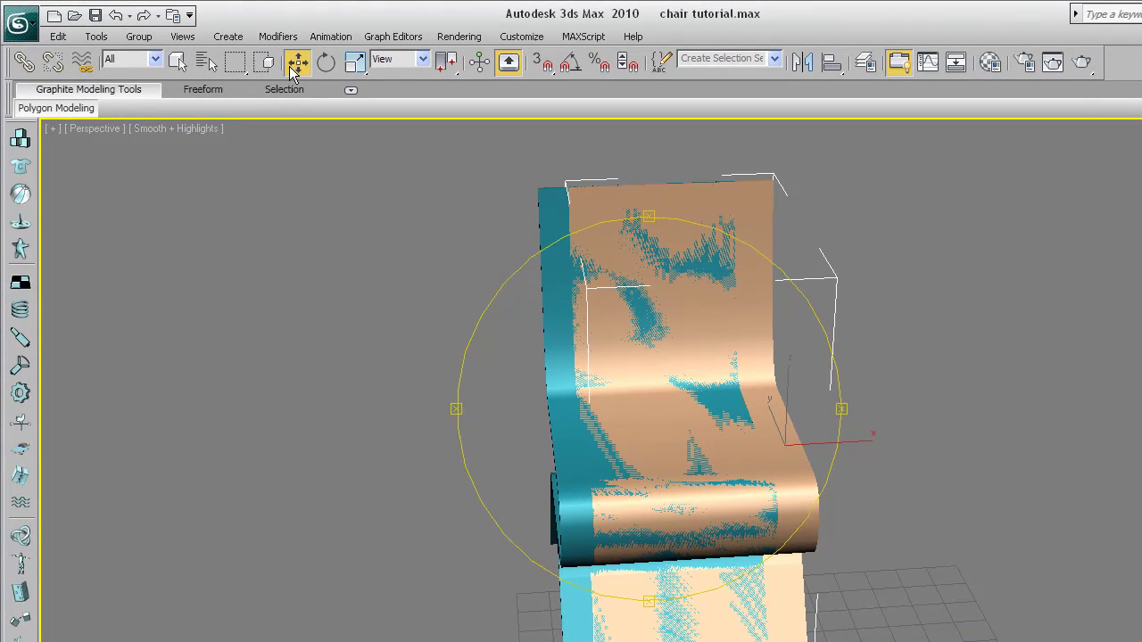
Move the orange extruded shape along the X axis to line up with the teal chair and add a Shell modifier to it.
{"action": "left_click", "coordinate": [275, 49]}
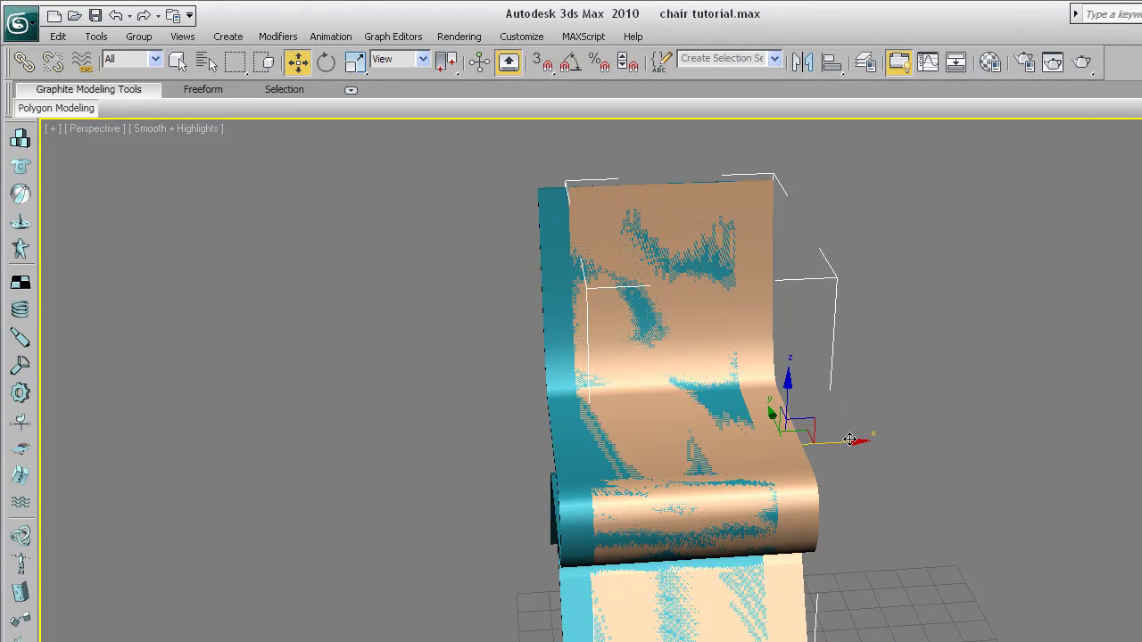
{"action": "left_click_drag", "start_coordinate": [849, 440], "coordinate": [818, 442]}
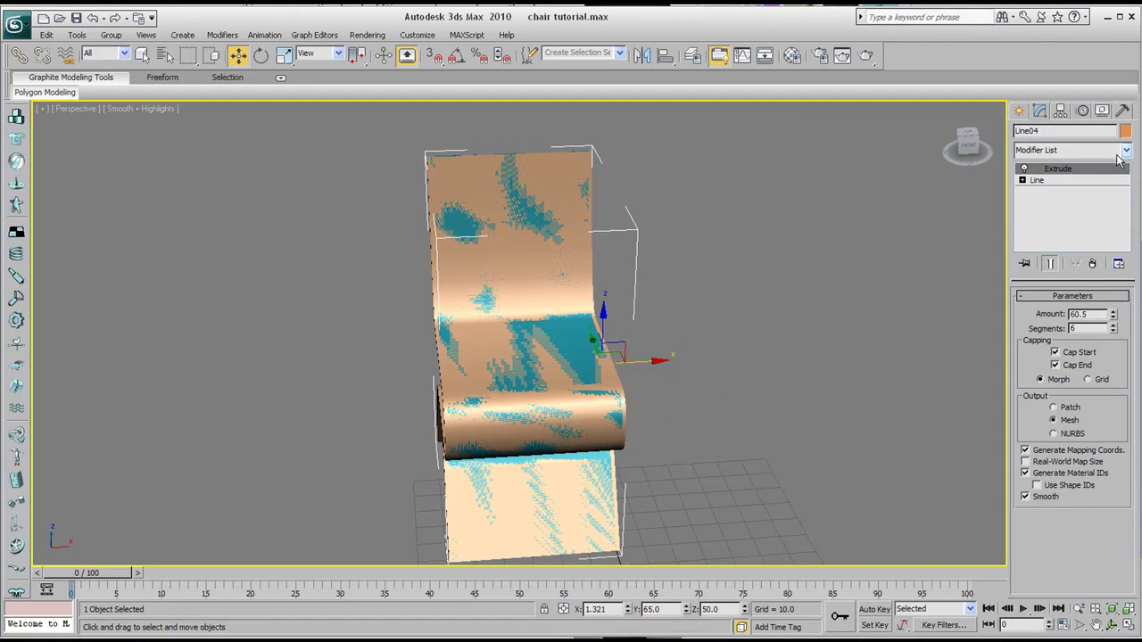
{"action": "left_click", "coordinate": [1126, 153]}
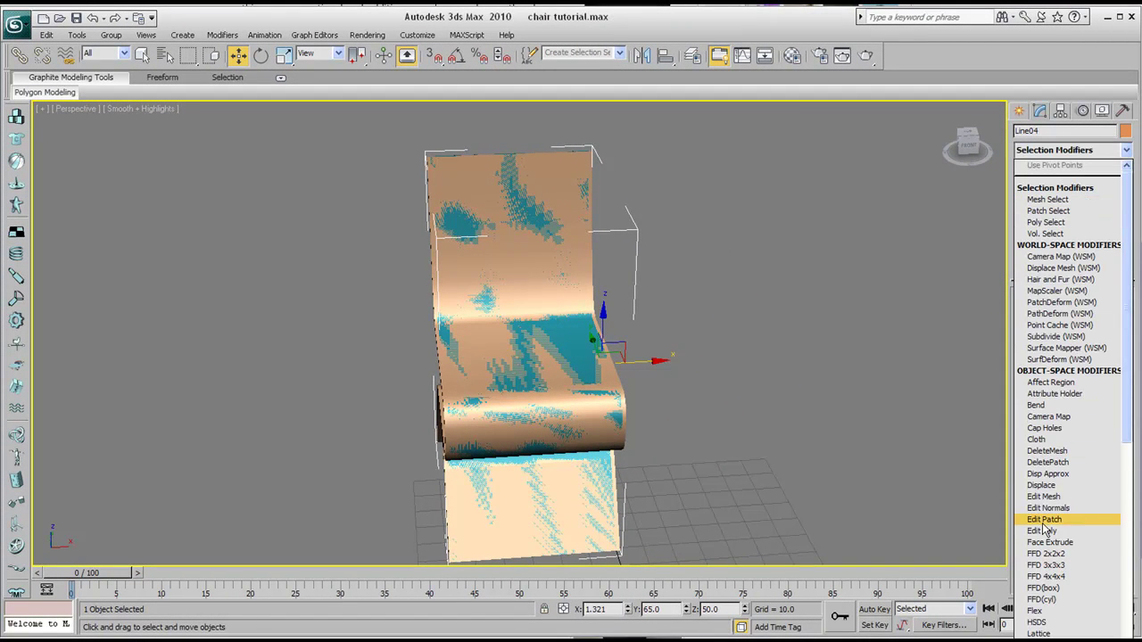
{"action": "key", "text": "s"}
{"action": "key", "text": "s"}
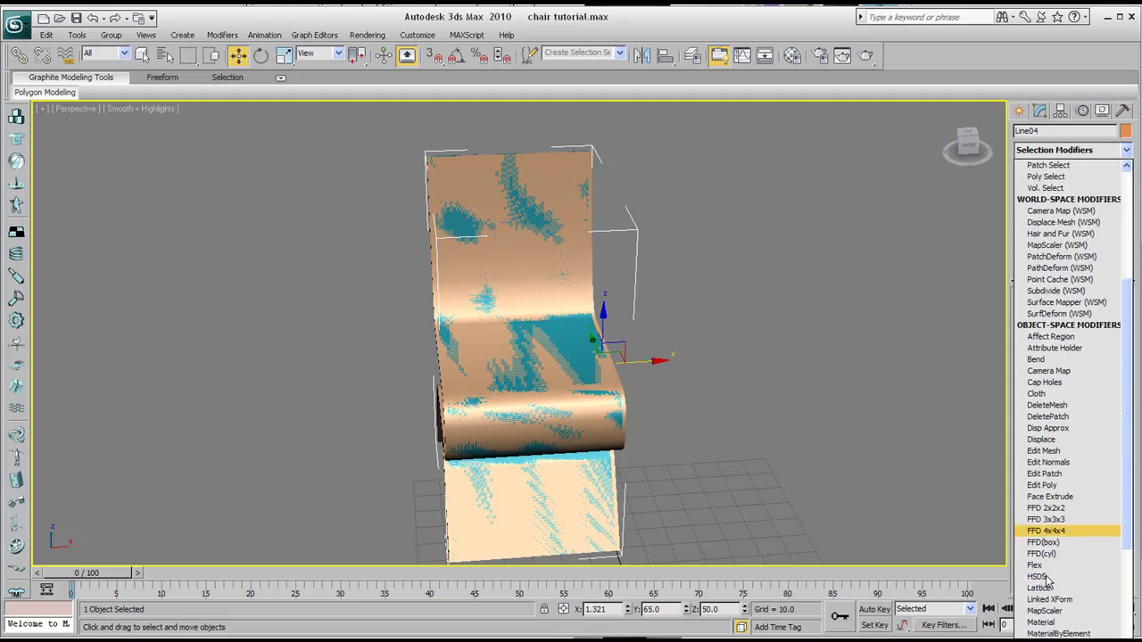
{"action": "key", "text": "Return"}
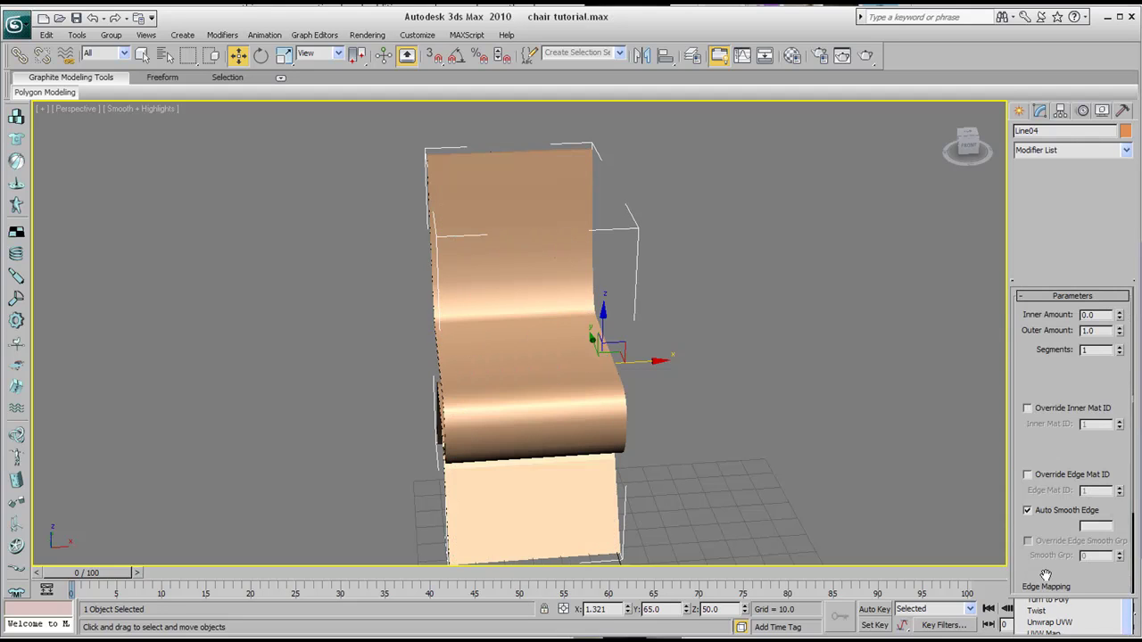
{"action": "middle_click_drag", "start_coordinate": [484, 352], "coordinate": [446, 276]}
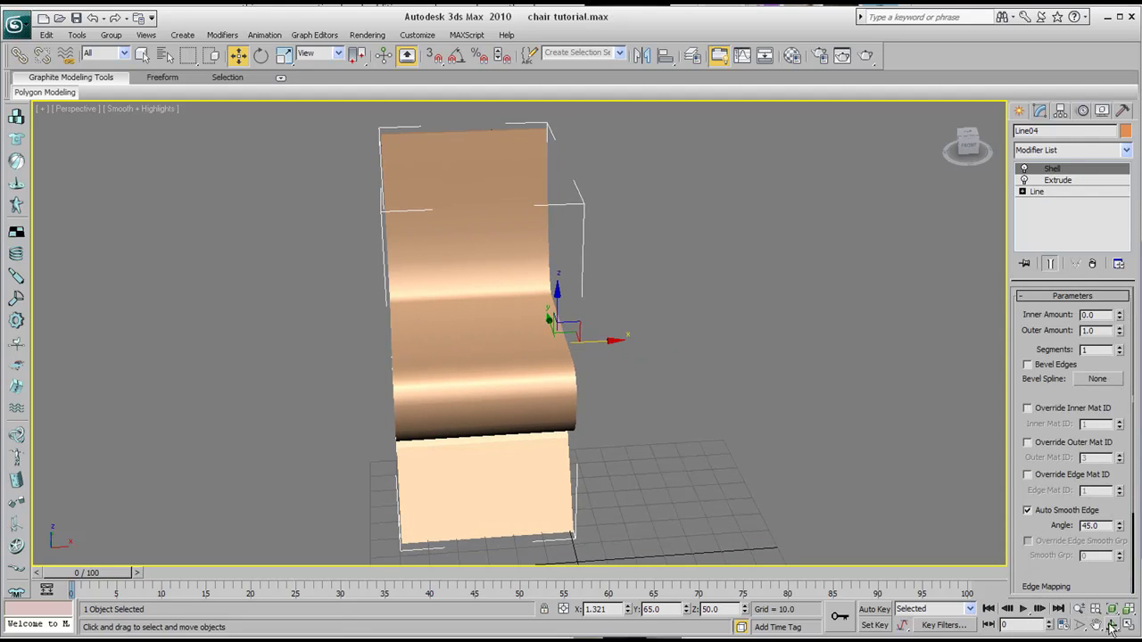
Inspect the shelled chair from the side and front, comparing its layered edge with the reference chair photo in the browser.
{"action": "left_click", "coordinate": [1111, 629]}
{"action": "left_click_drag", "start_coordinate": [568, 356], "coordinate": [581, 314]}
{"action": "left_click_drag", "start_coordinate": [570, 314], "coordinate": [523, 324]}
{"action": "scroll", "coordinate": [536, 381], "scroll_direction": "up", "scroll_amount": 3}
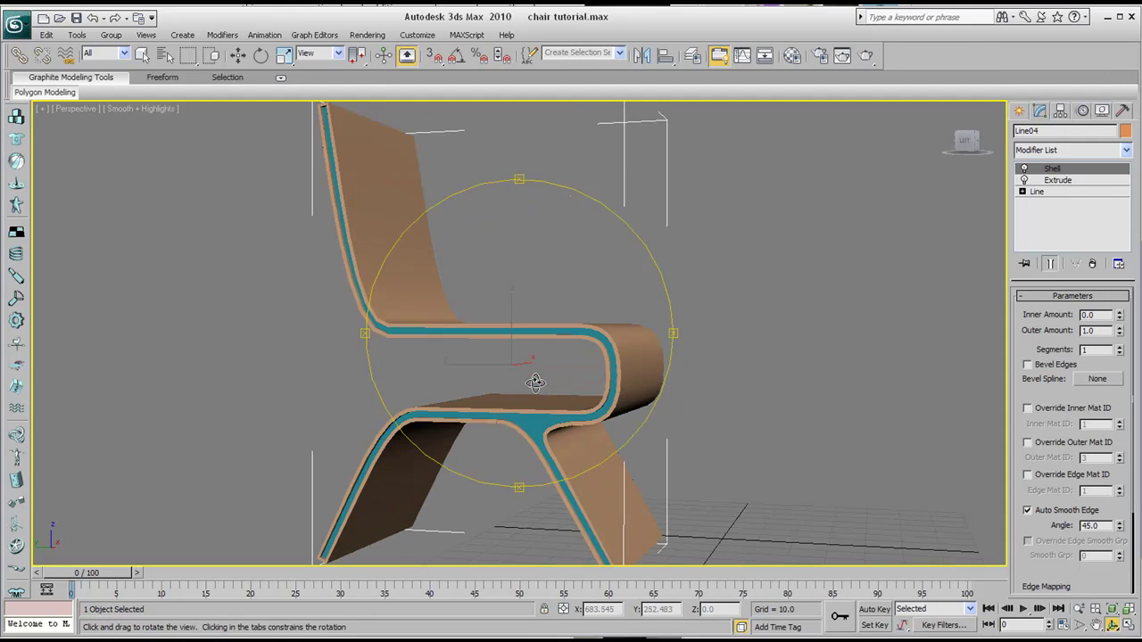
{"action": "key", "text": "alt+Tab"}
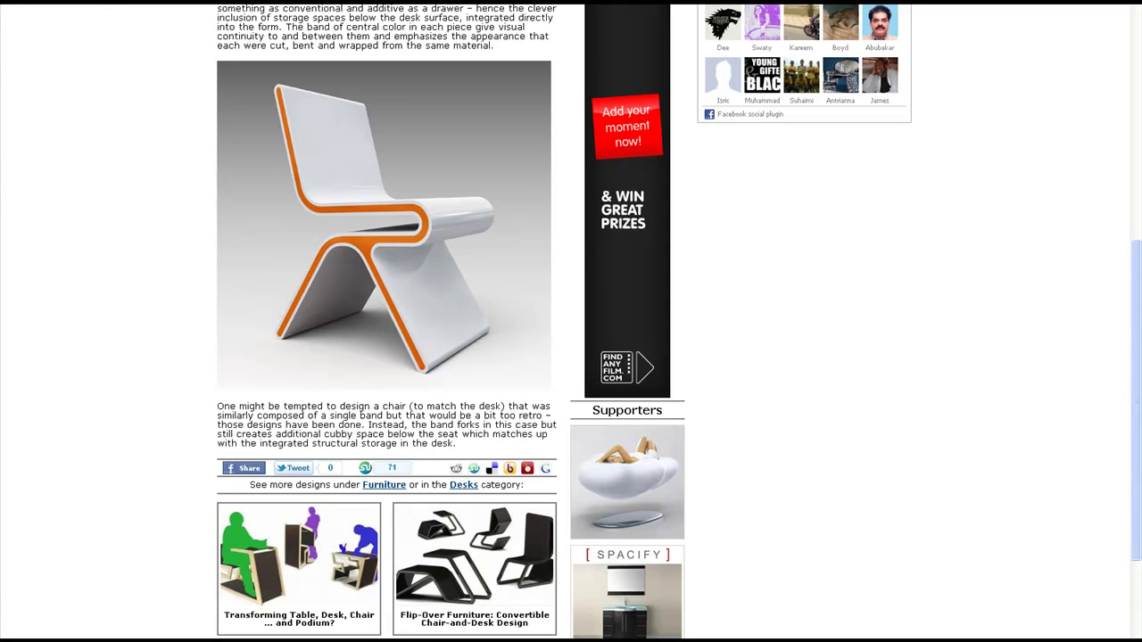
{"action": "key", "text": "alt+Tab"}
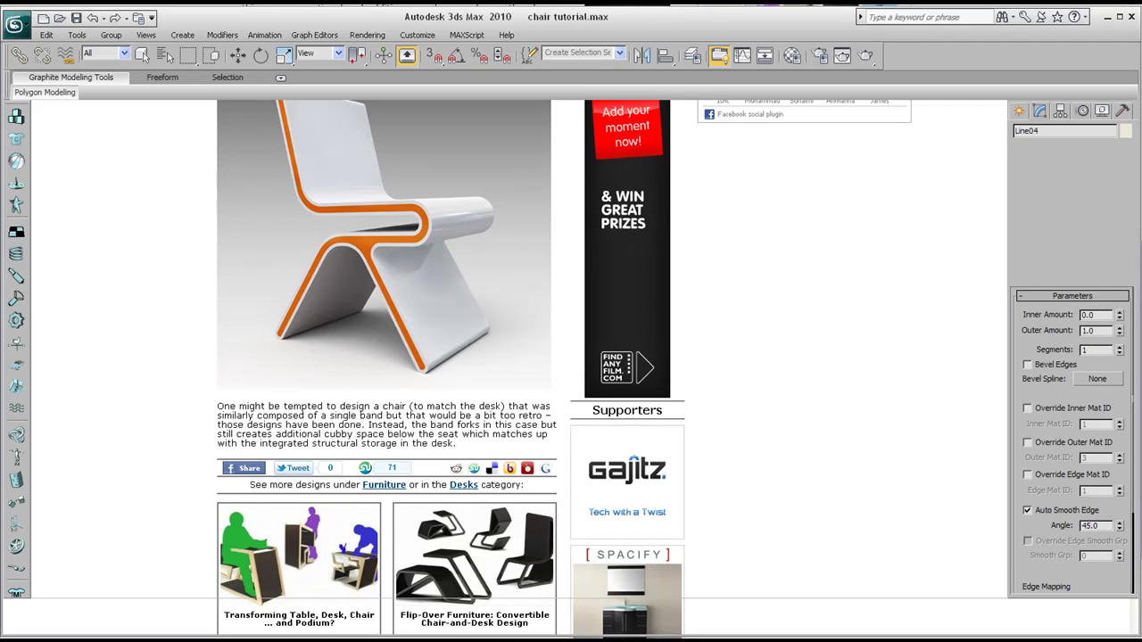
{"action": "left_click_drag", "start_coordinate": [524, 361], "coordinate": [451, 327]}
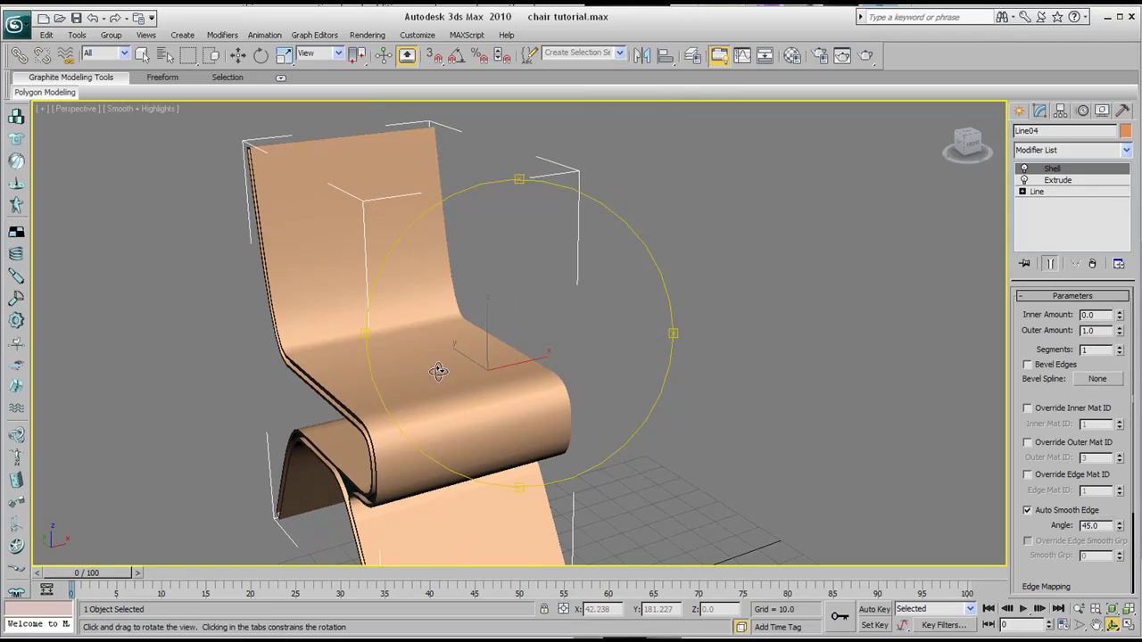
{"action": "left_click_drag", "start_coordinate": [438, 371], "coordinate": [516, 367]}
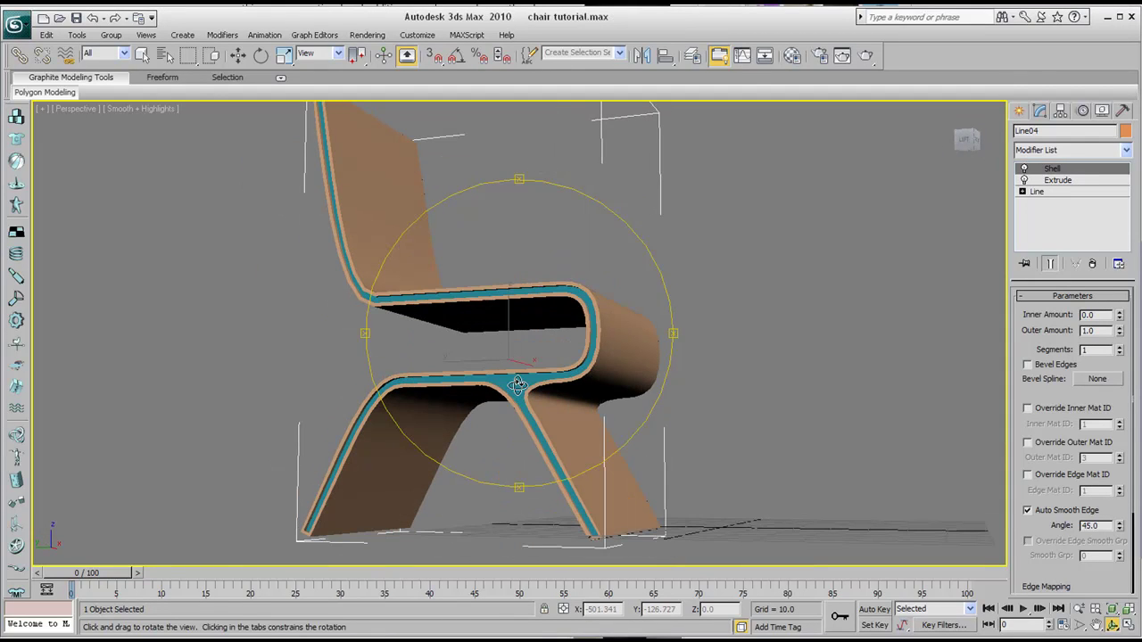
{"action": "key", "text": "alt+Tab"}
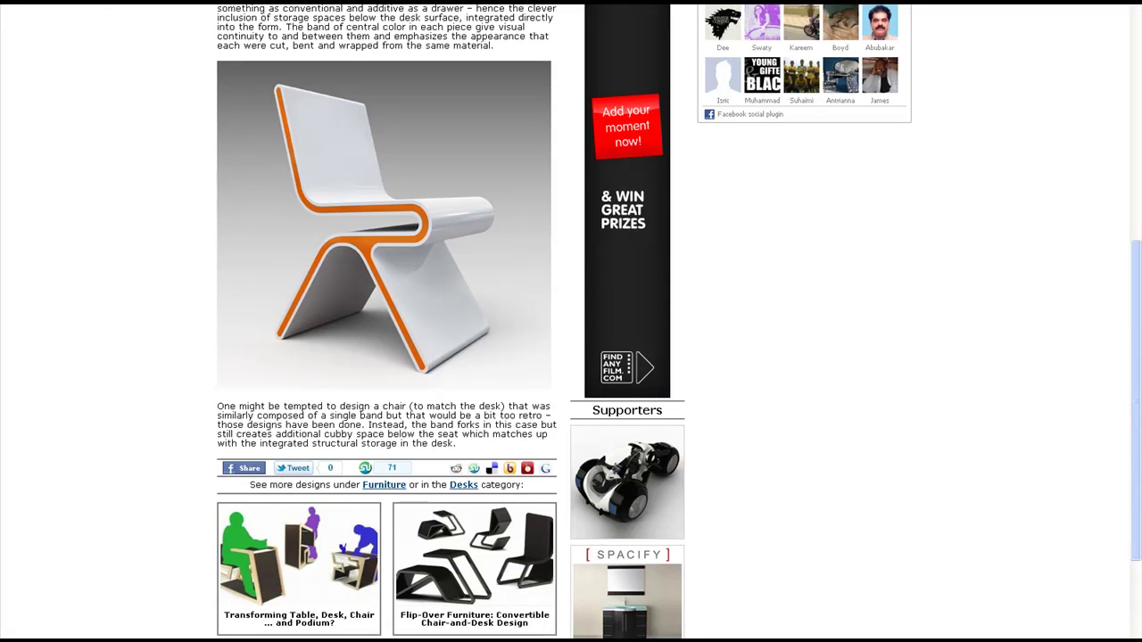
{"action": "key", "text": "alt+Tab"}
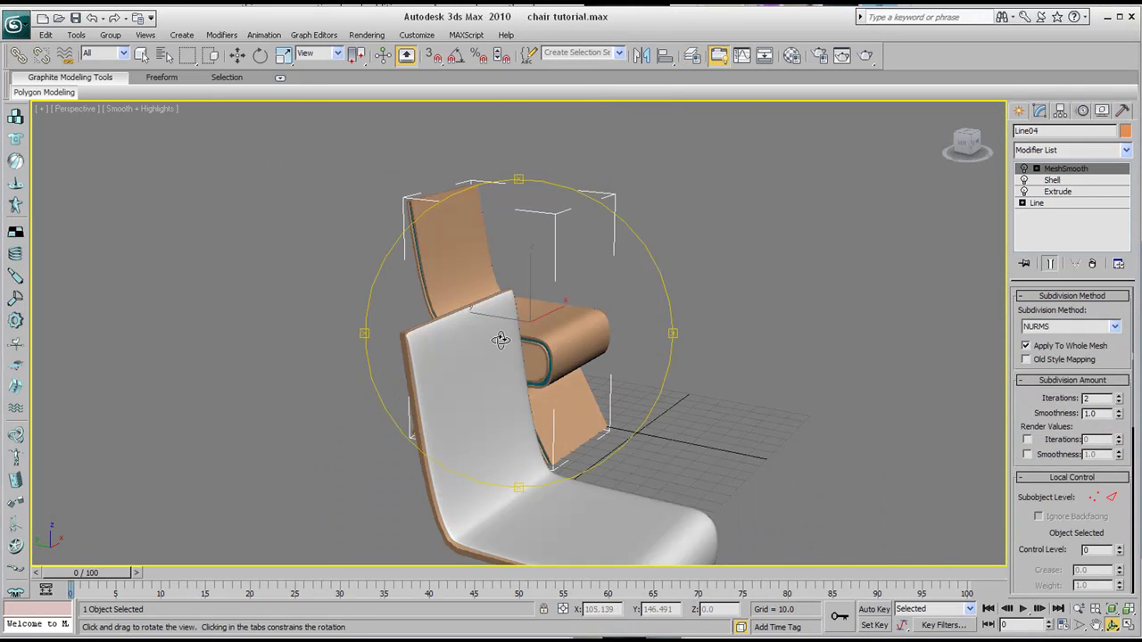
Compare the mesh-smoothed orange chair with the white chair beside it from the front, both sides and above.
{"action": "middle_click_drag", "start_coordinate": [500, 333], "coordinate": [447, 290]}
{"action": "scroll", "coordinate": [446, 290], "scroll_direction": "down", "scroll_amount": 3}
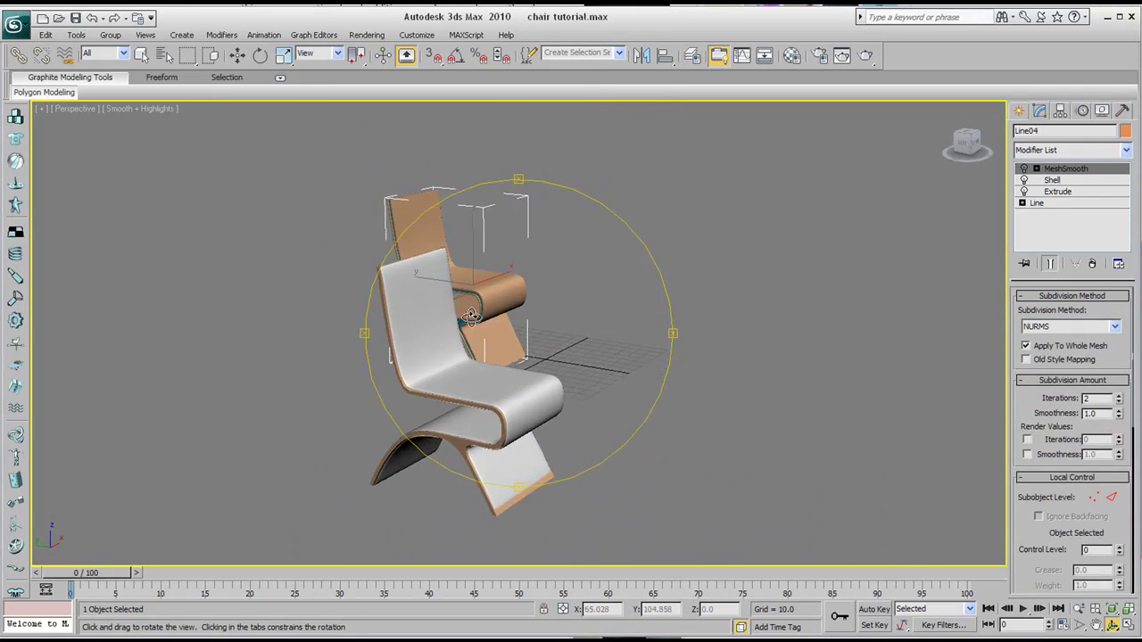
{"action": "mouse_move", "coordinate": [474, 313]}
{"action": "left_mouse_down"}
{"action": "mouse_move", "coordinate": [487, 315]}
{"action": "mouse_move", "coordinate": [472, 321]}
{"action": "left_mouse_up"}
{"action": "left_click_drag", "start_coordinate": [442, 357], "coordinate": [467, 340]}
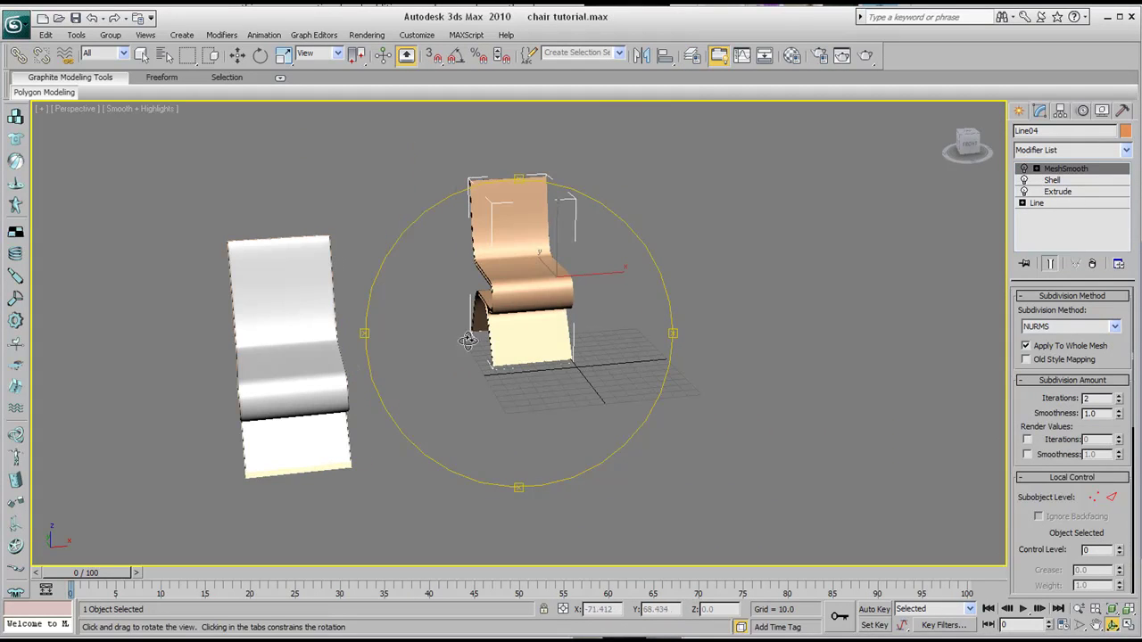
{"action": "left_click_drag", "start_coordinate": [542, 316], "coordinate": [474, 354]}
{"action": "left_click_drag", "start_coordinate": [402, 306], "coordinate": [504, 314]}
{"action": "middle_click_drag", "start_coordinate": [469, 329], "coordinate": [560, 315]}
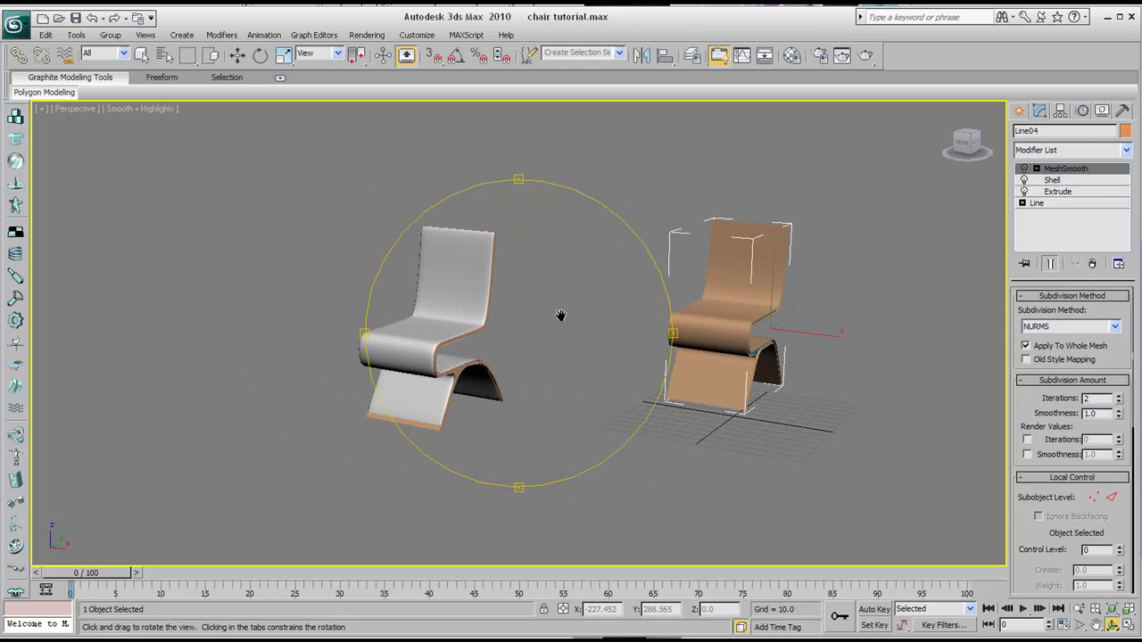
{"action": "left_click_drag", "start_coordinate": [598, 345], "coordinate": [584, 390]}
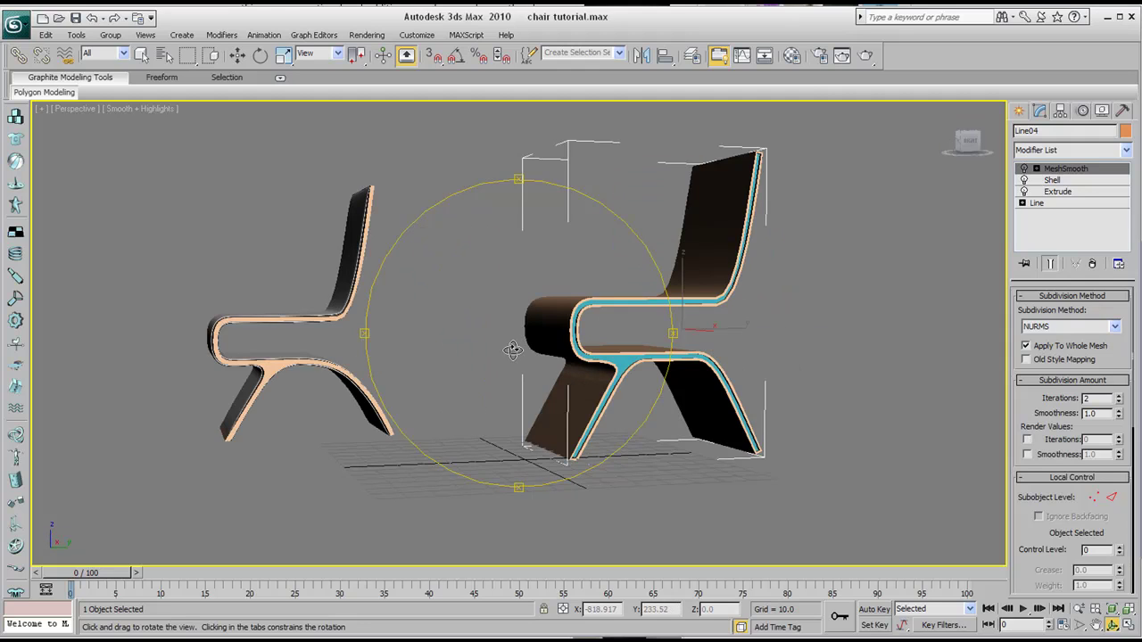
{"action": "left_click_drag", "start_coordinate": [516, 357], "coordinate": [517, 394]}
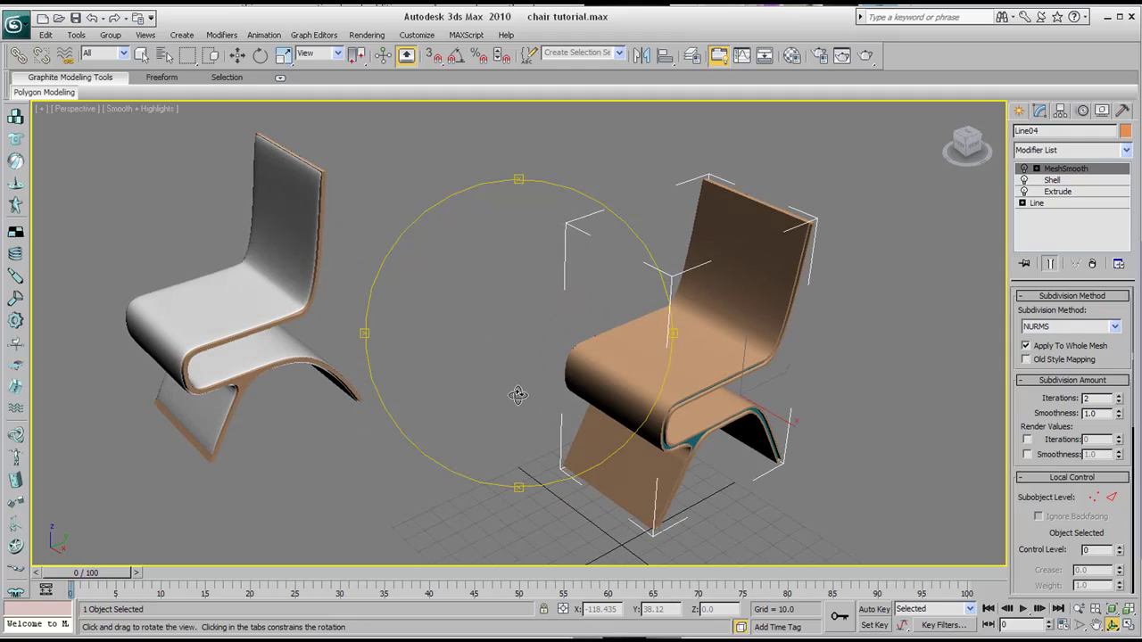